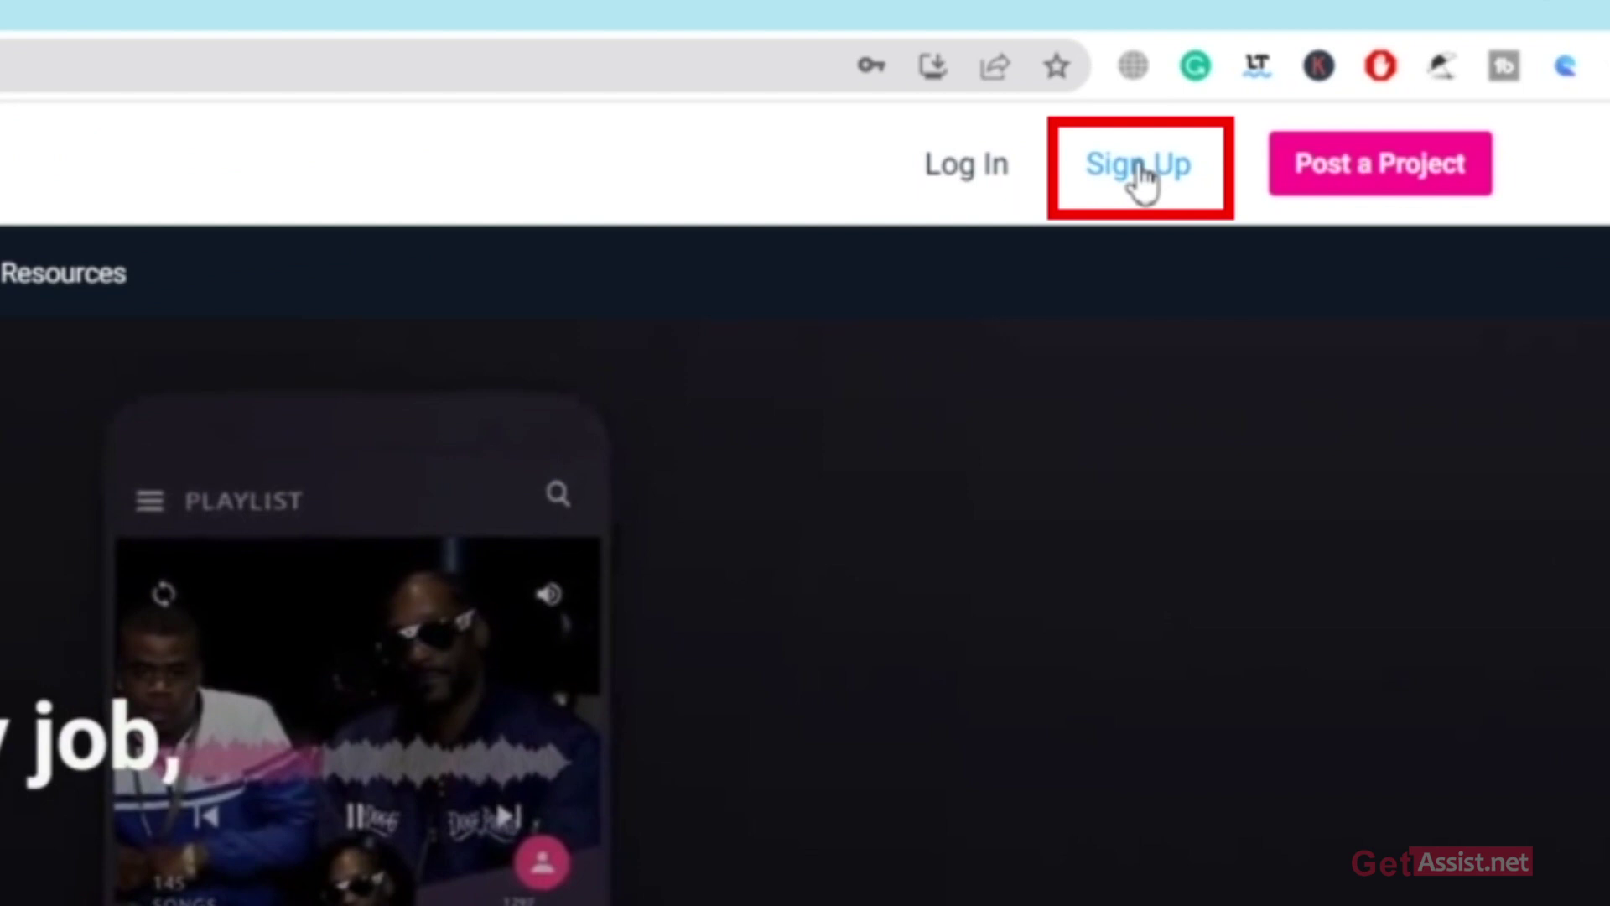
- Sign up with an email and password, agree to the terms, and take the first suggested username
left_click(1220, 138)
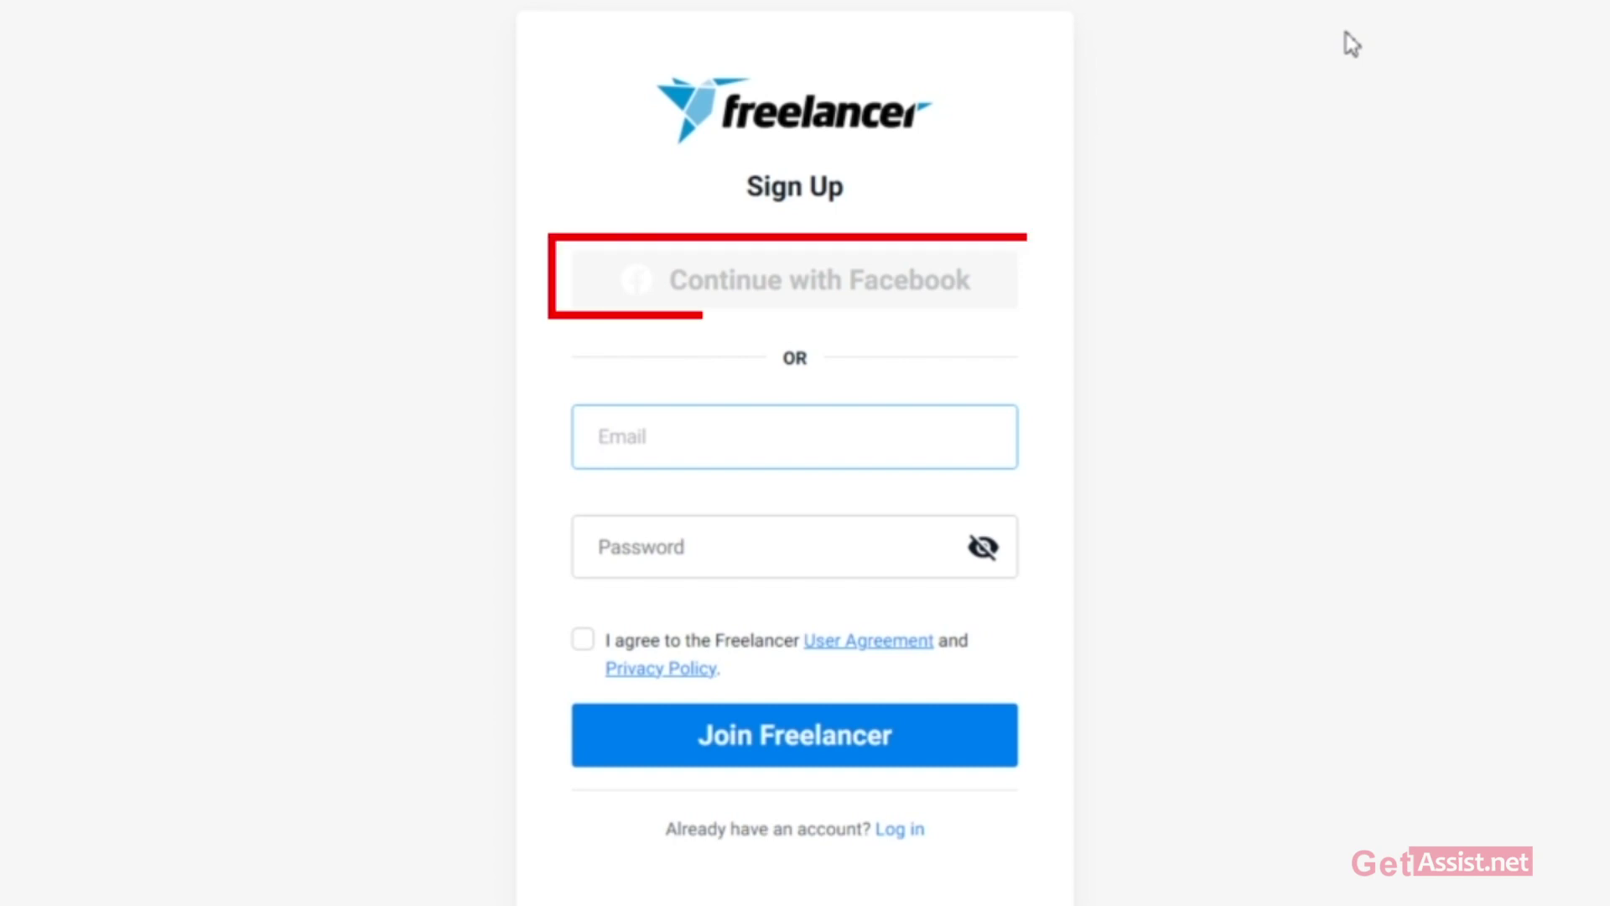
type("kh")
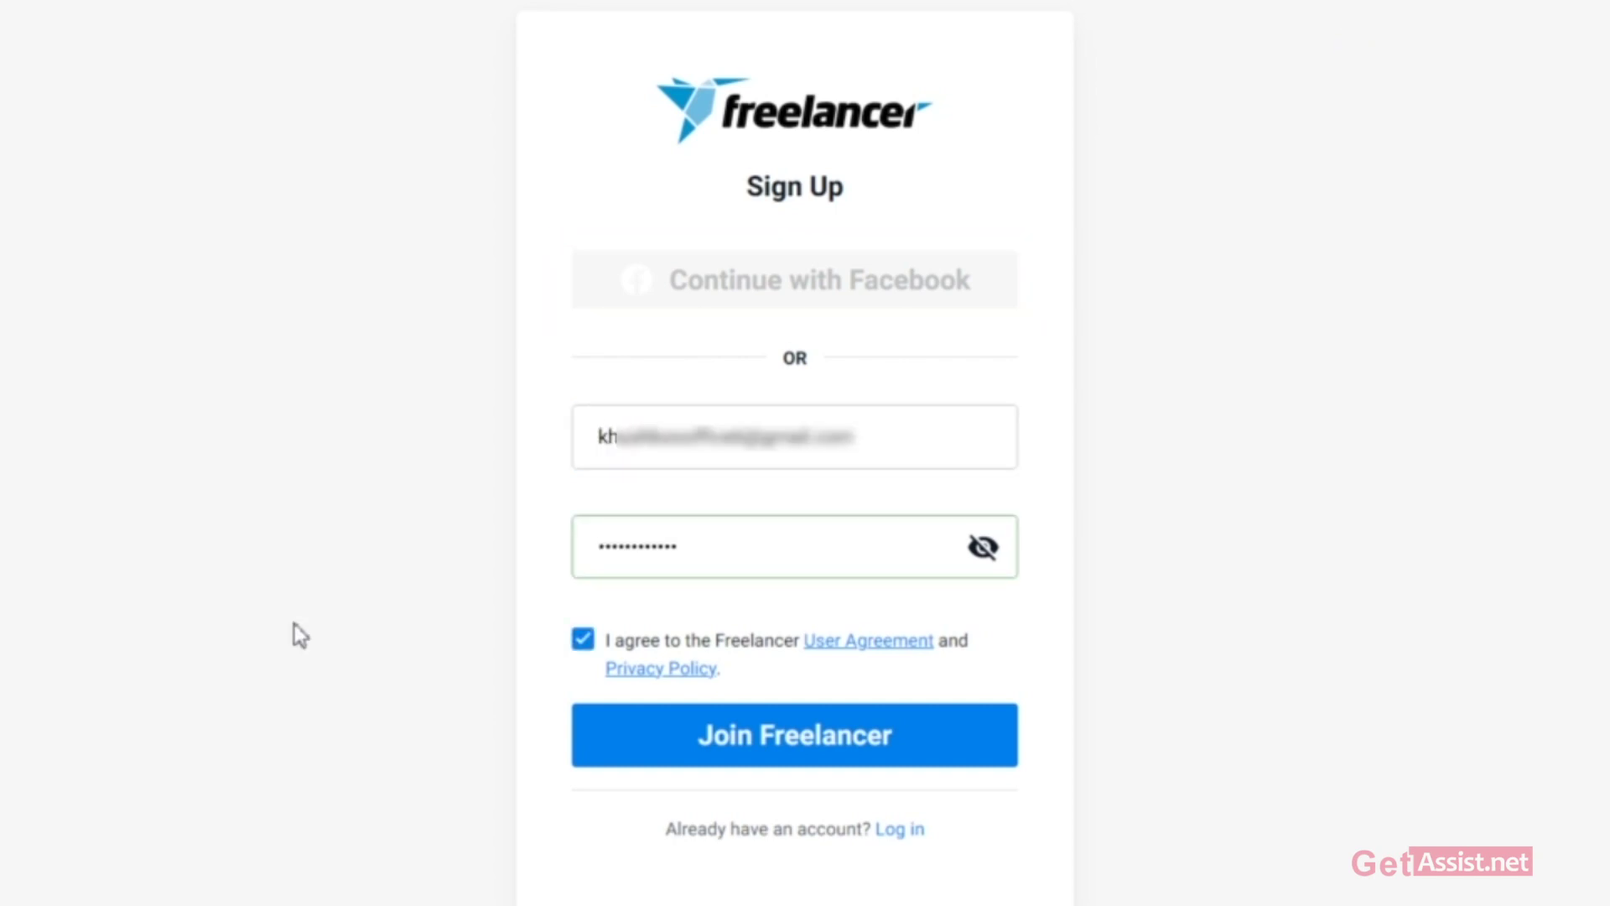
left_click(771, 742)
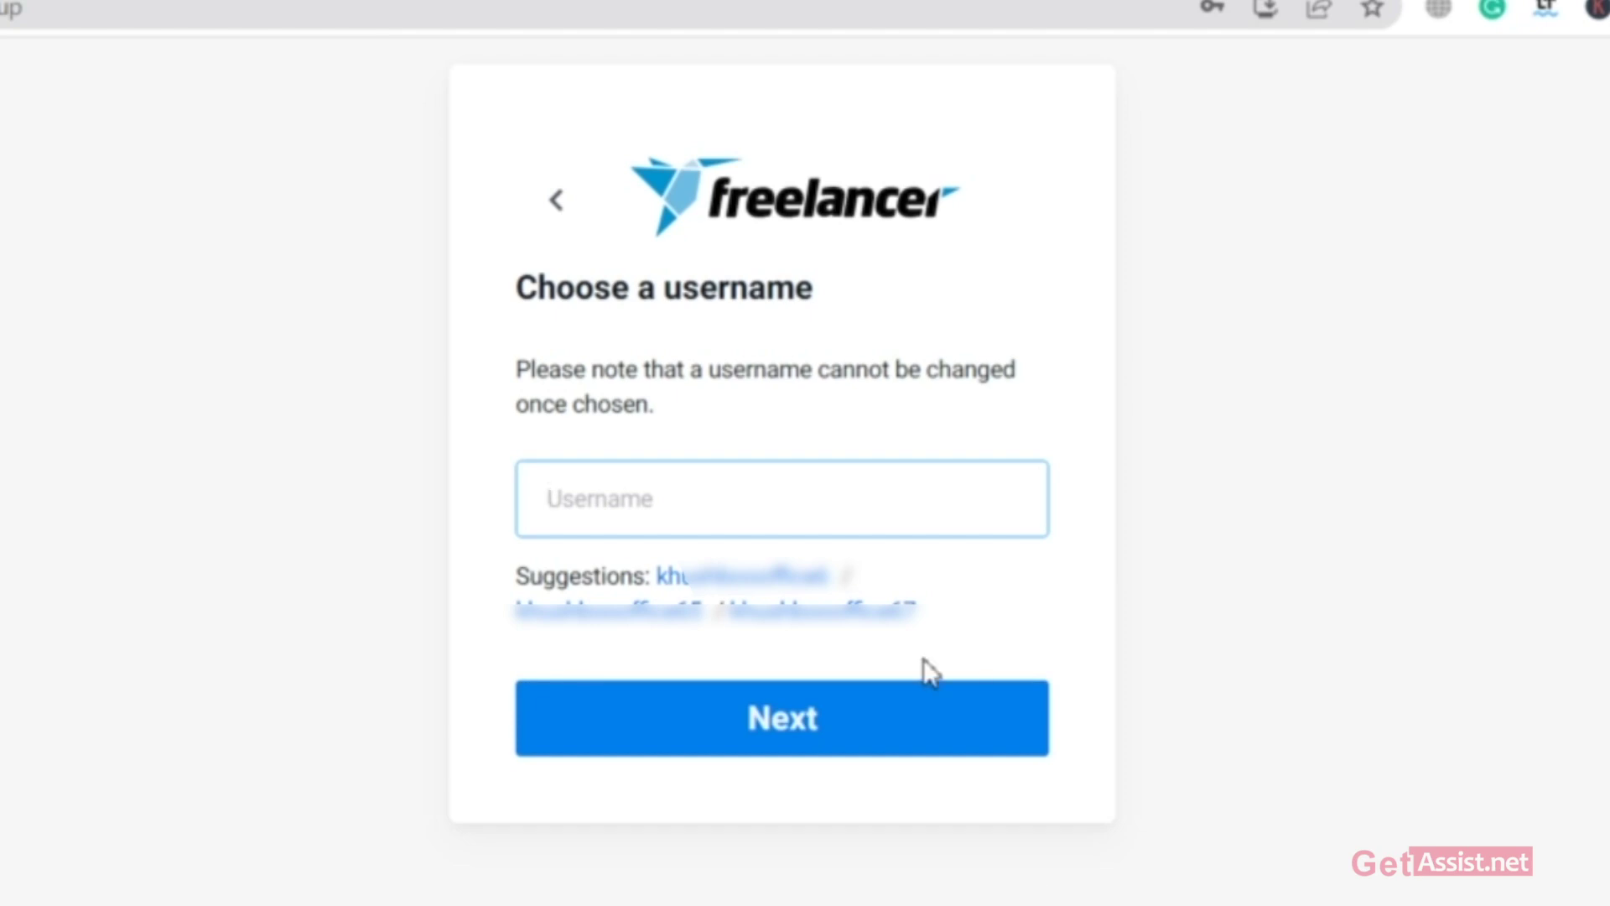
left_click(797, 579)
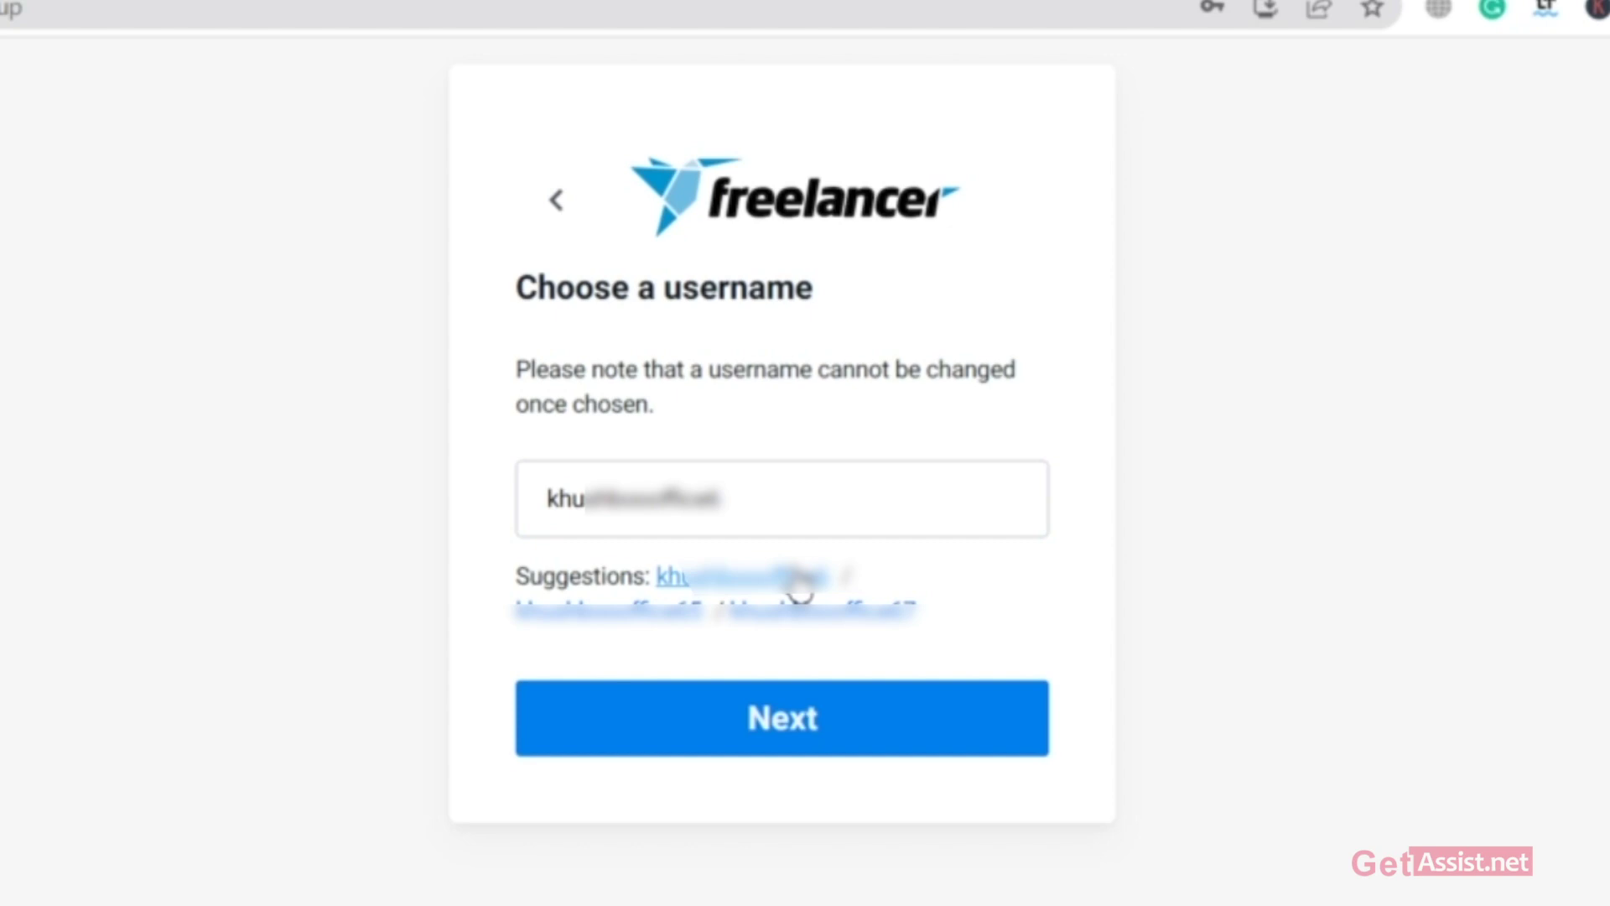
- Register as 'I want to work' and add Writing & Content skills, starting with Article Writing and Content Writing
left_click(801, 719)
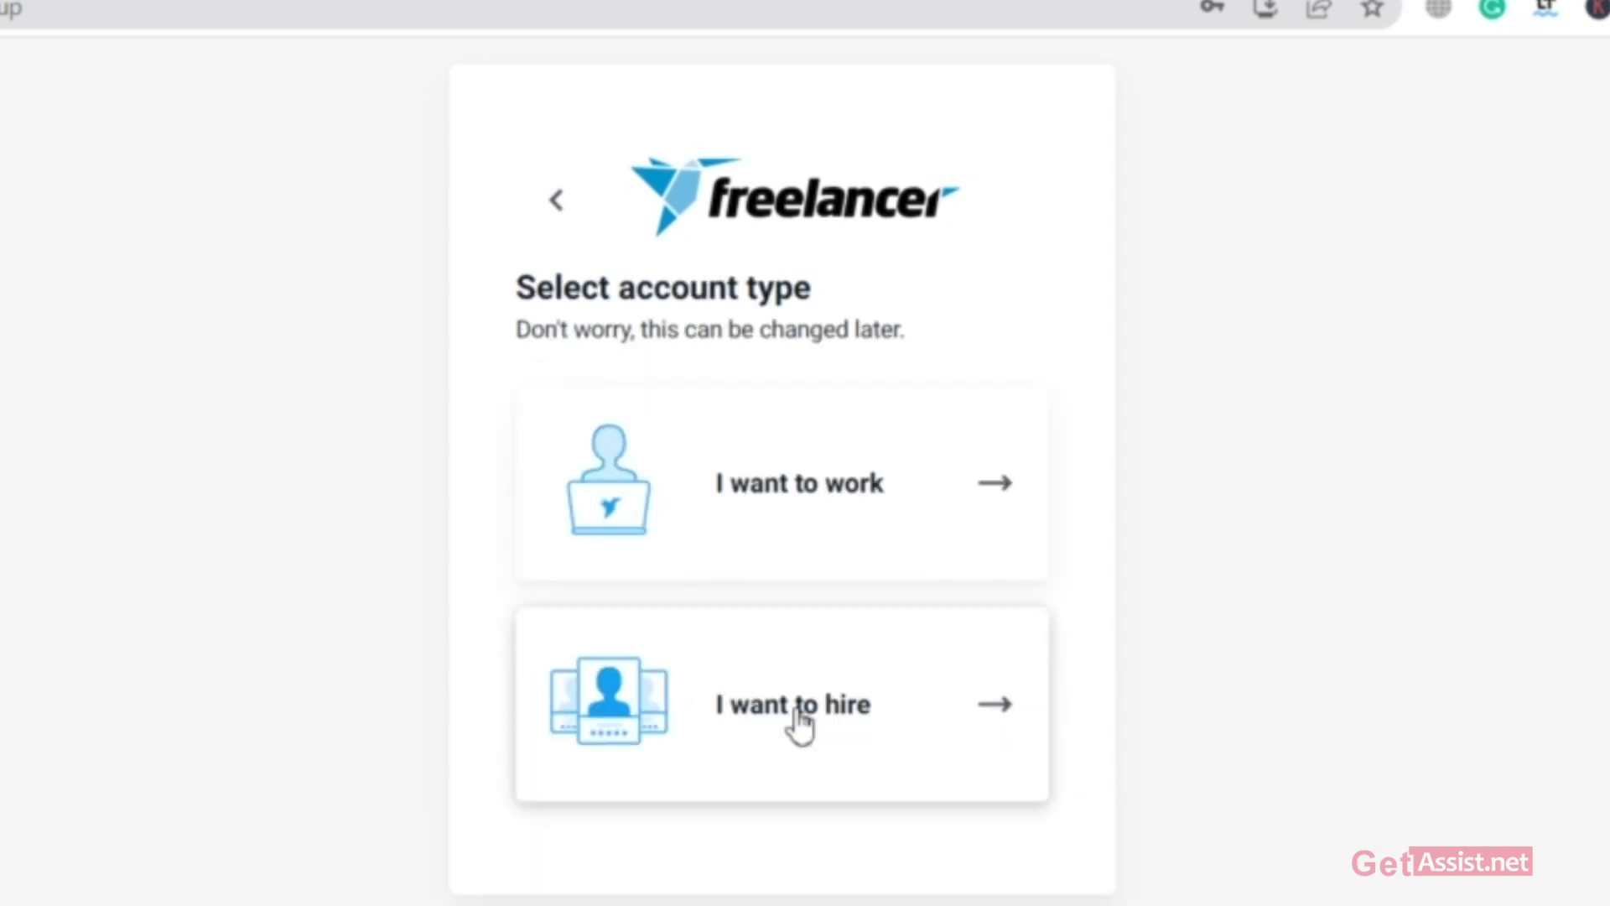
left_click(854, 533)
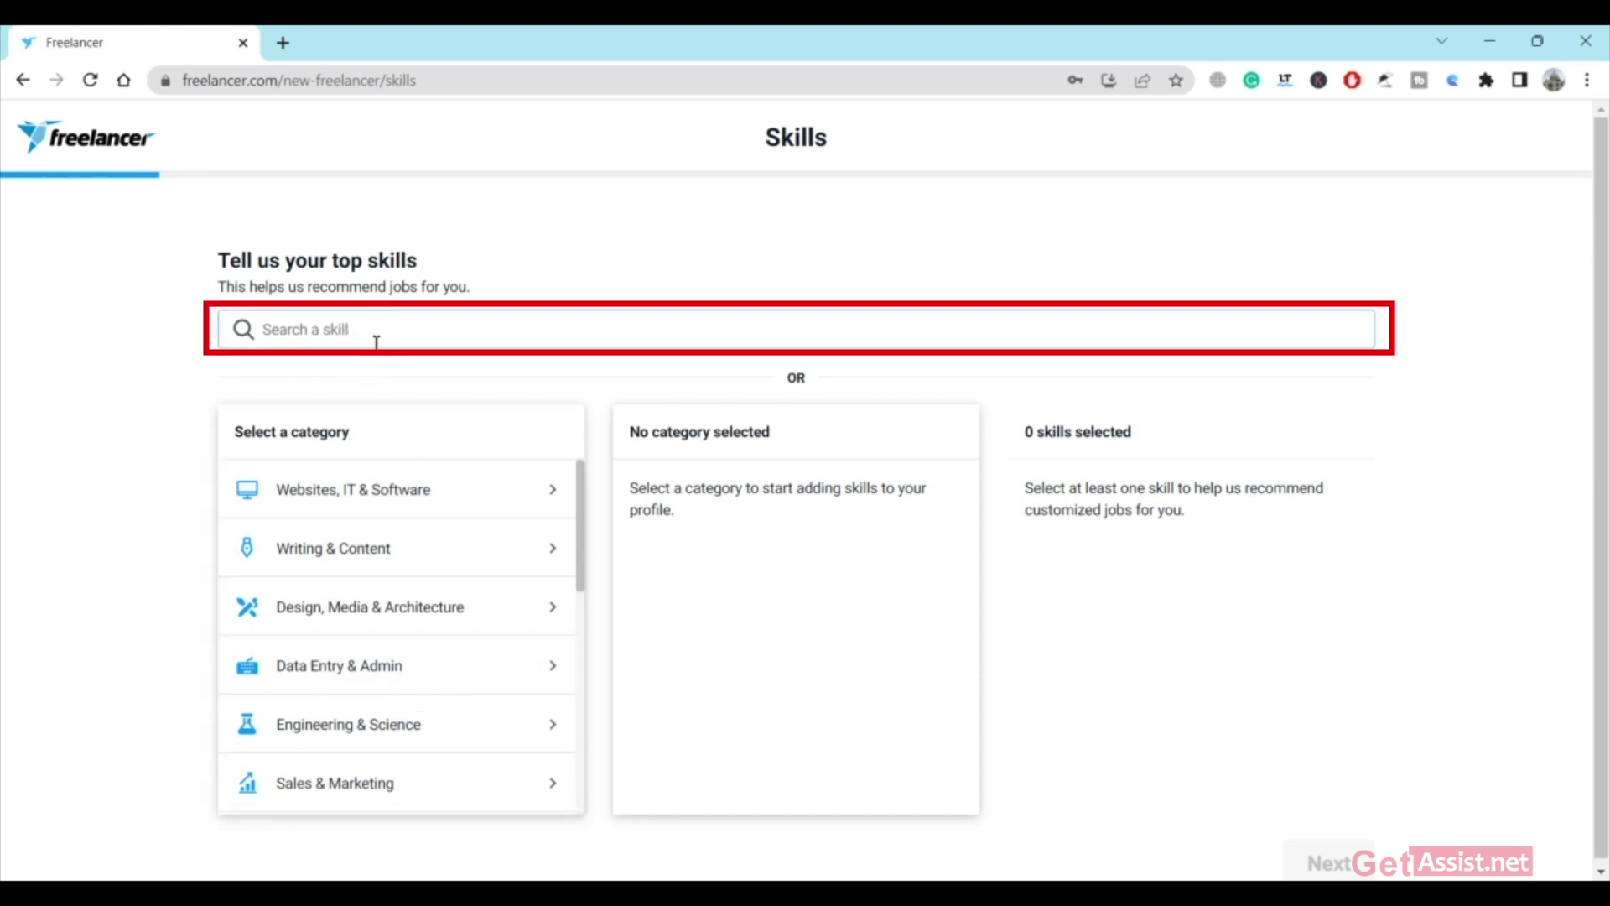
left_click(332, 555)
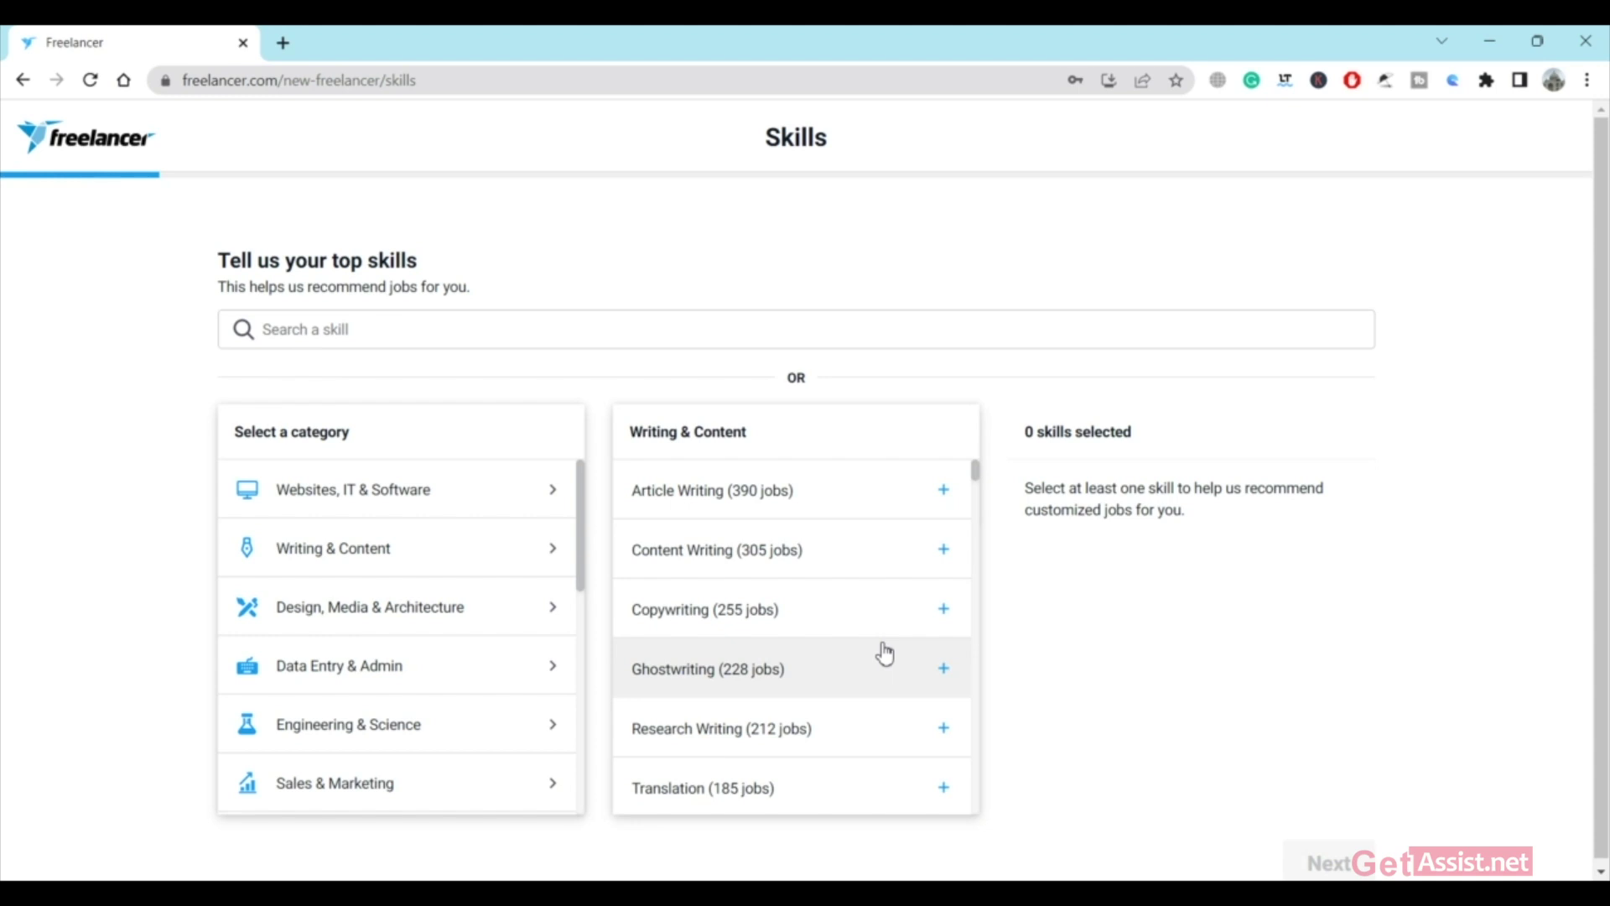
left_click(945, 493)
left_click(947, 553)
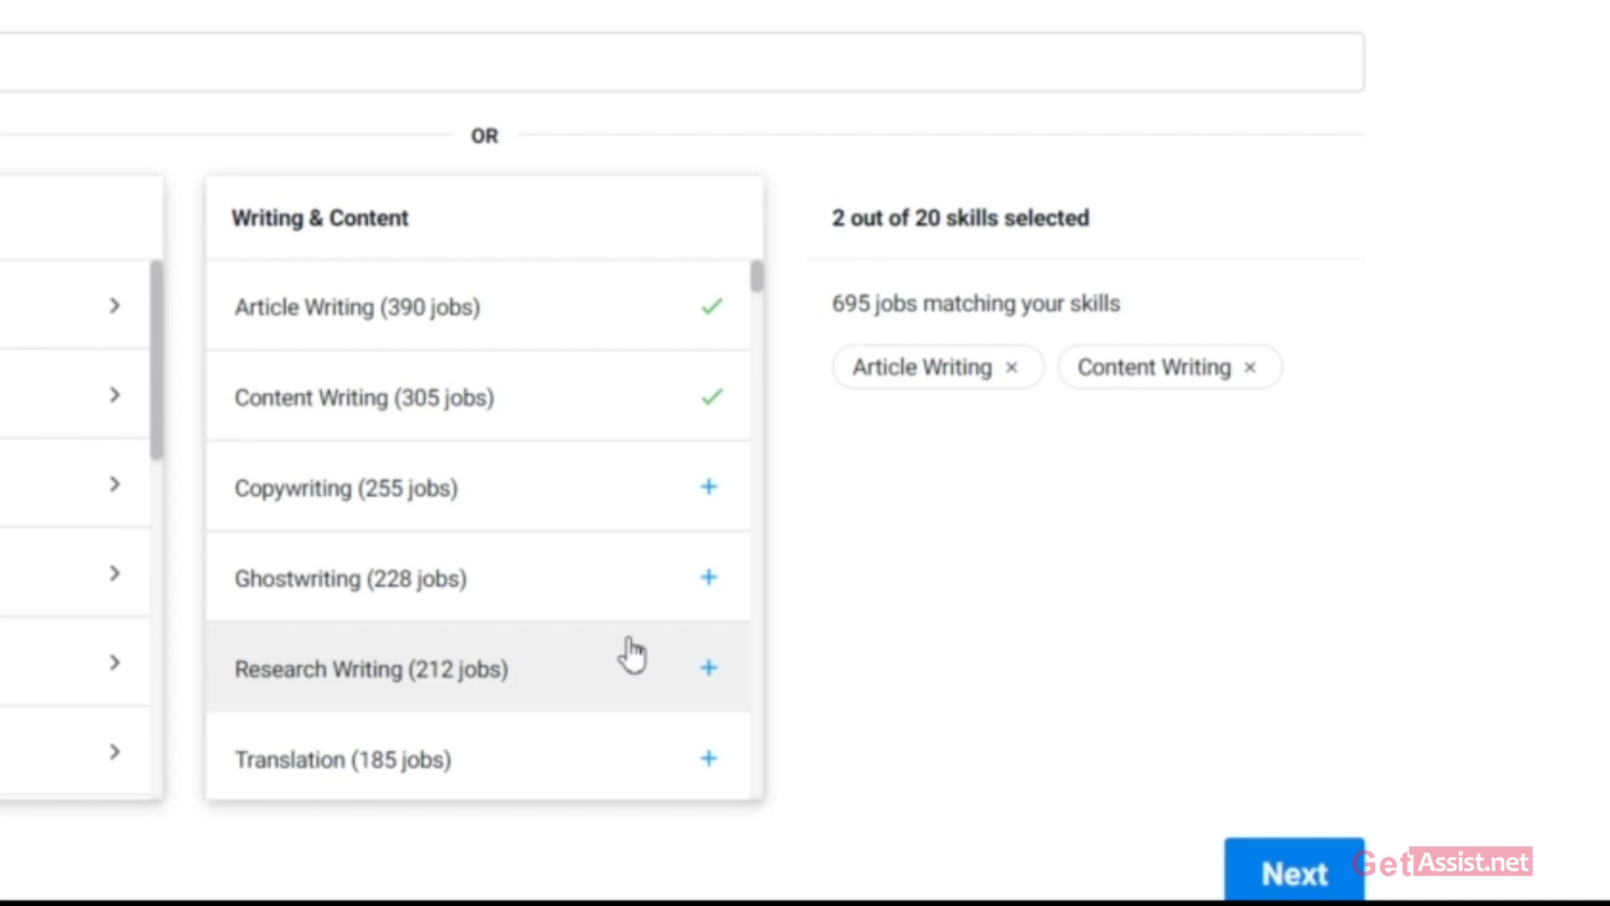
scroll(629, 654, "down", 1)
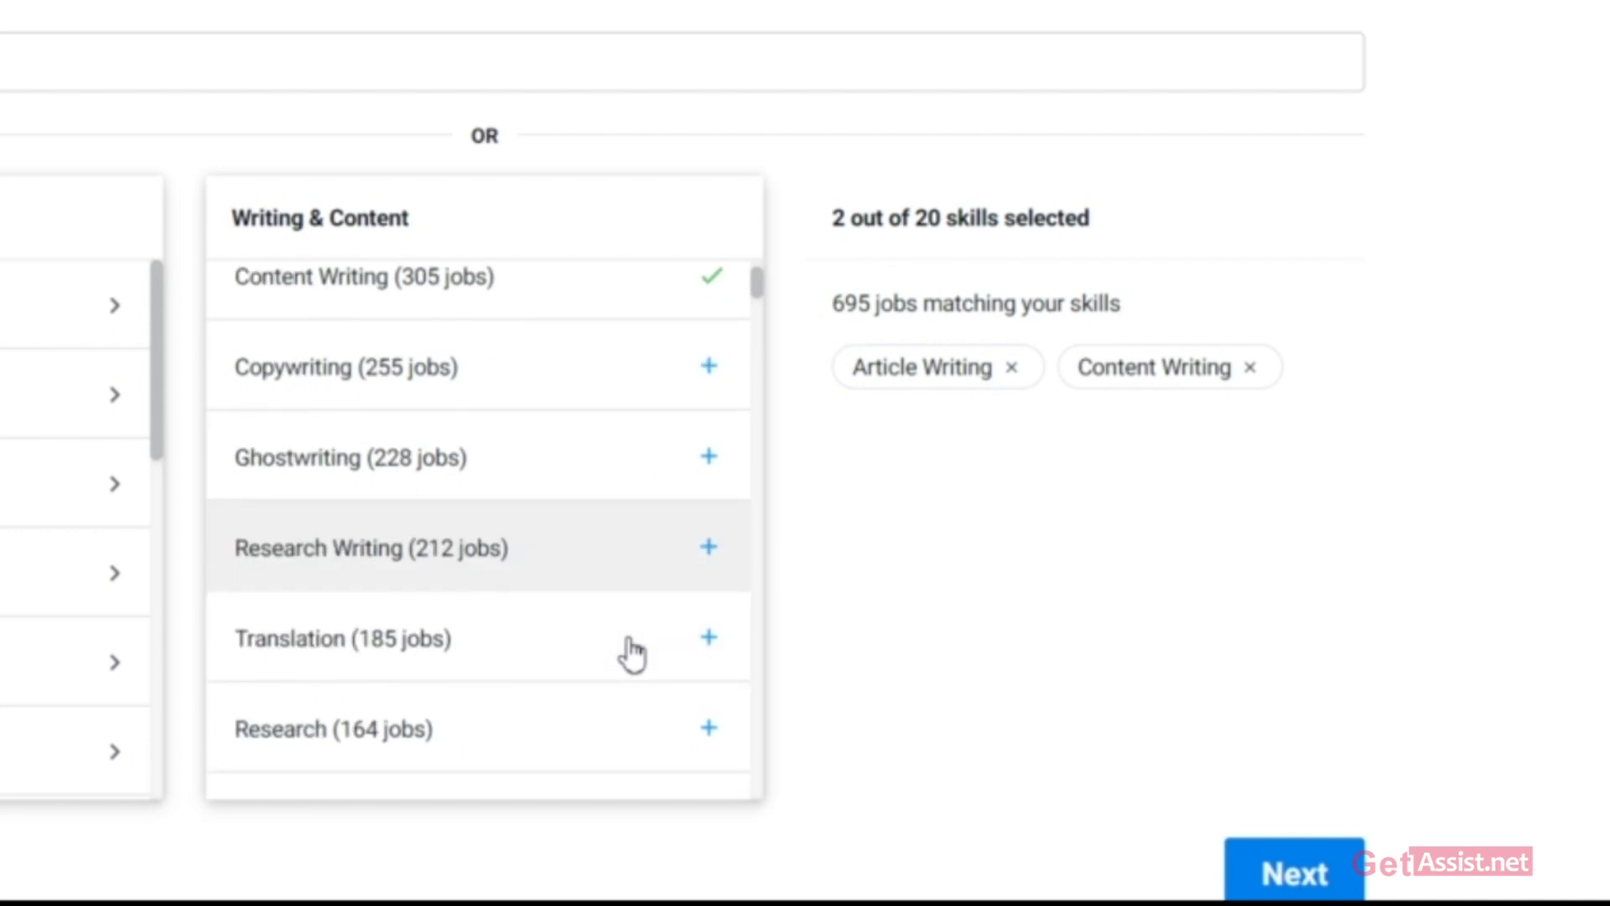
scroll(633, 654, "down", 1)
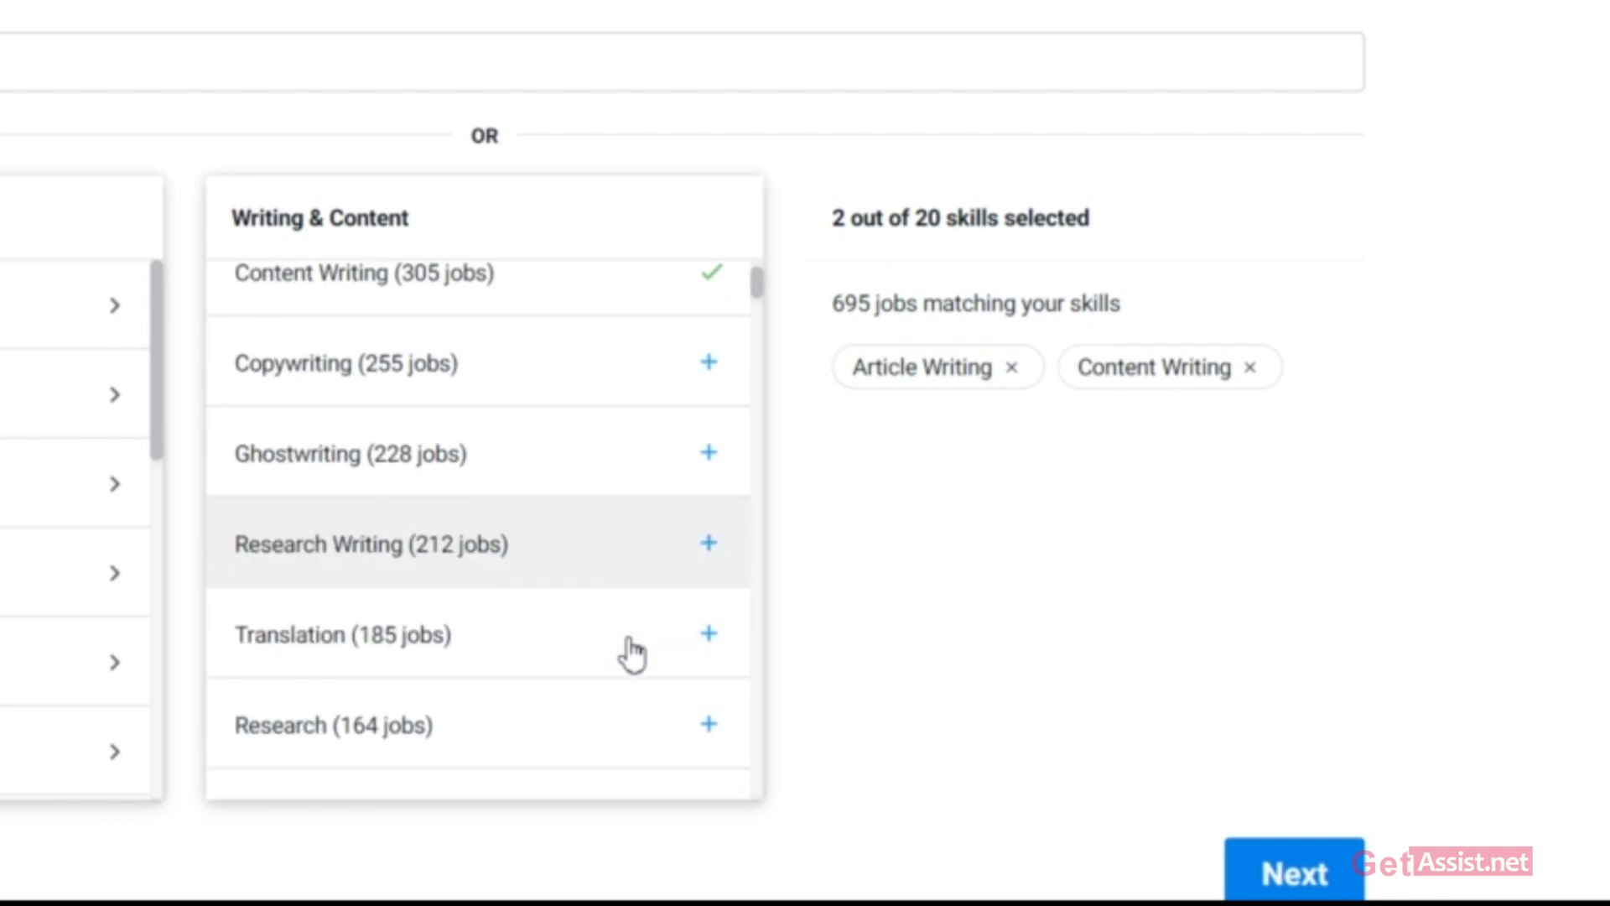
scroll(629, 652, "down", 3)
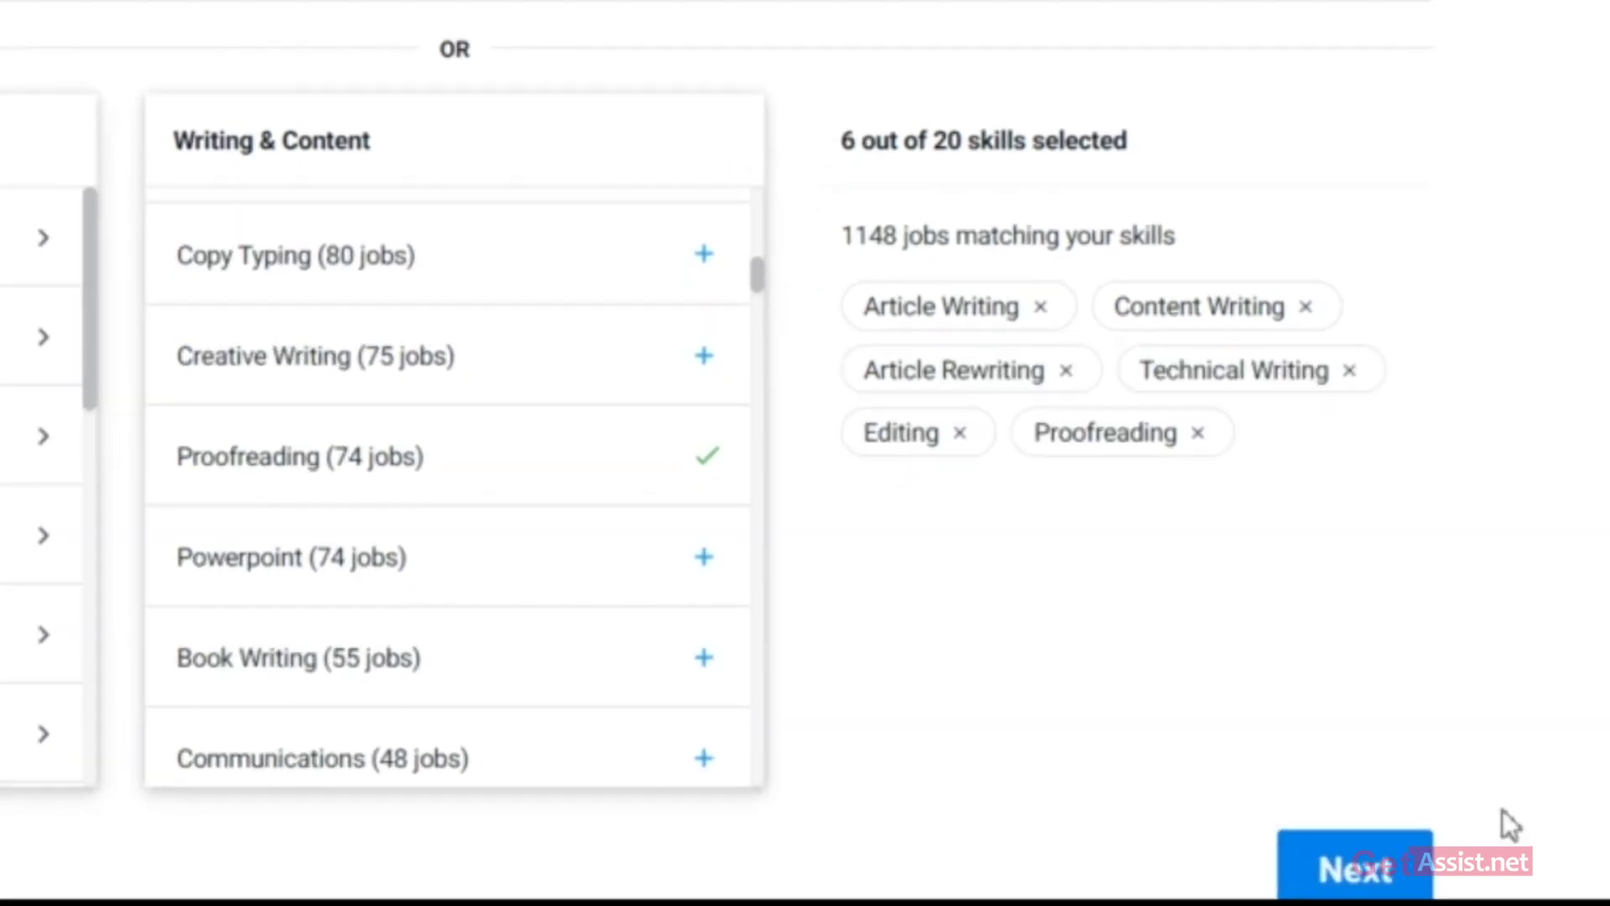
- Save the skills, skip linked accounts, and submit the first and last name
left_click(1357, 865)
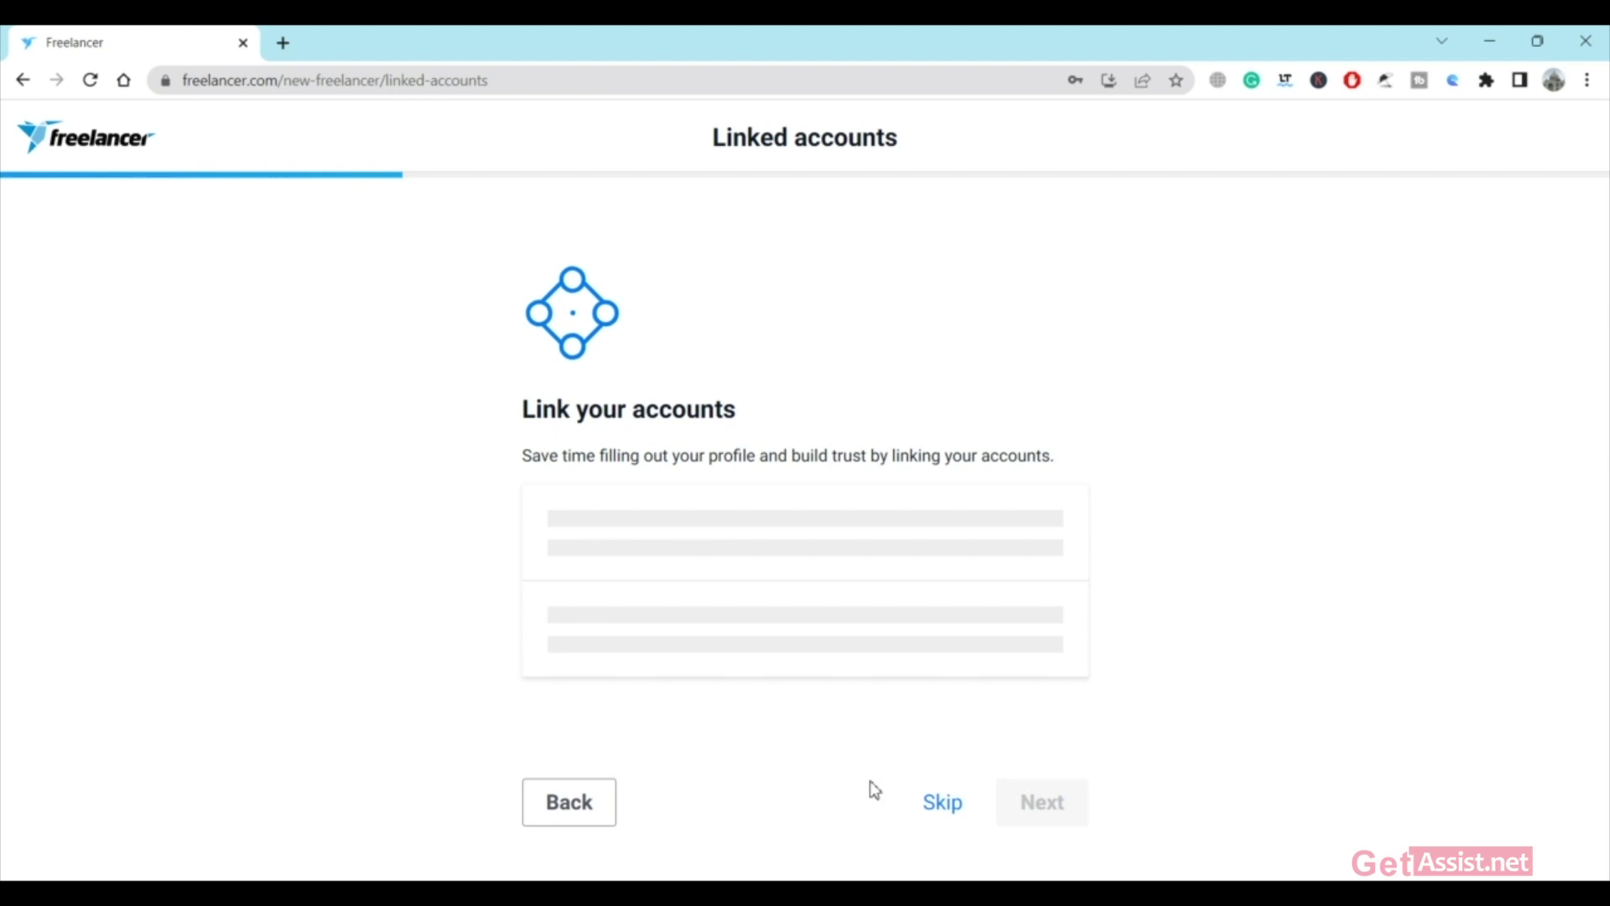
left_click(943, 803)
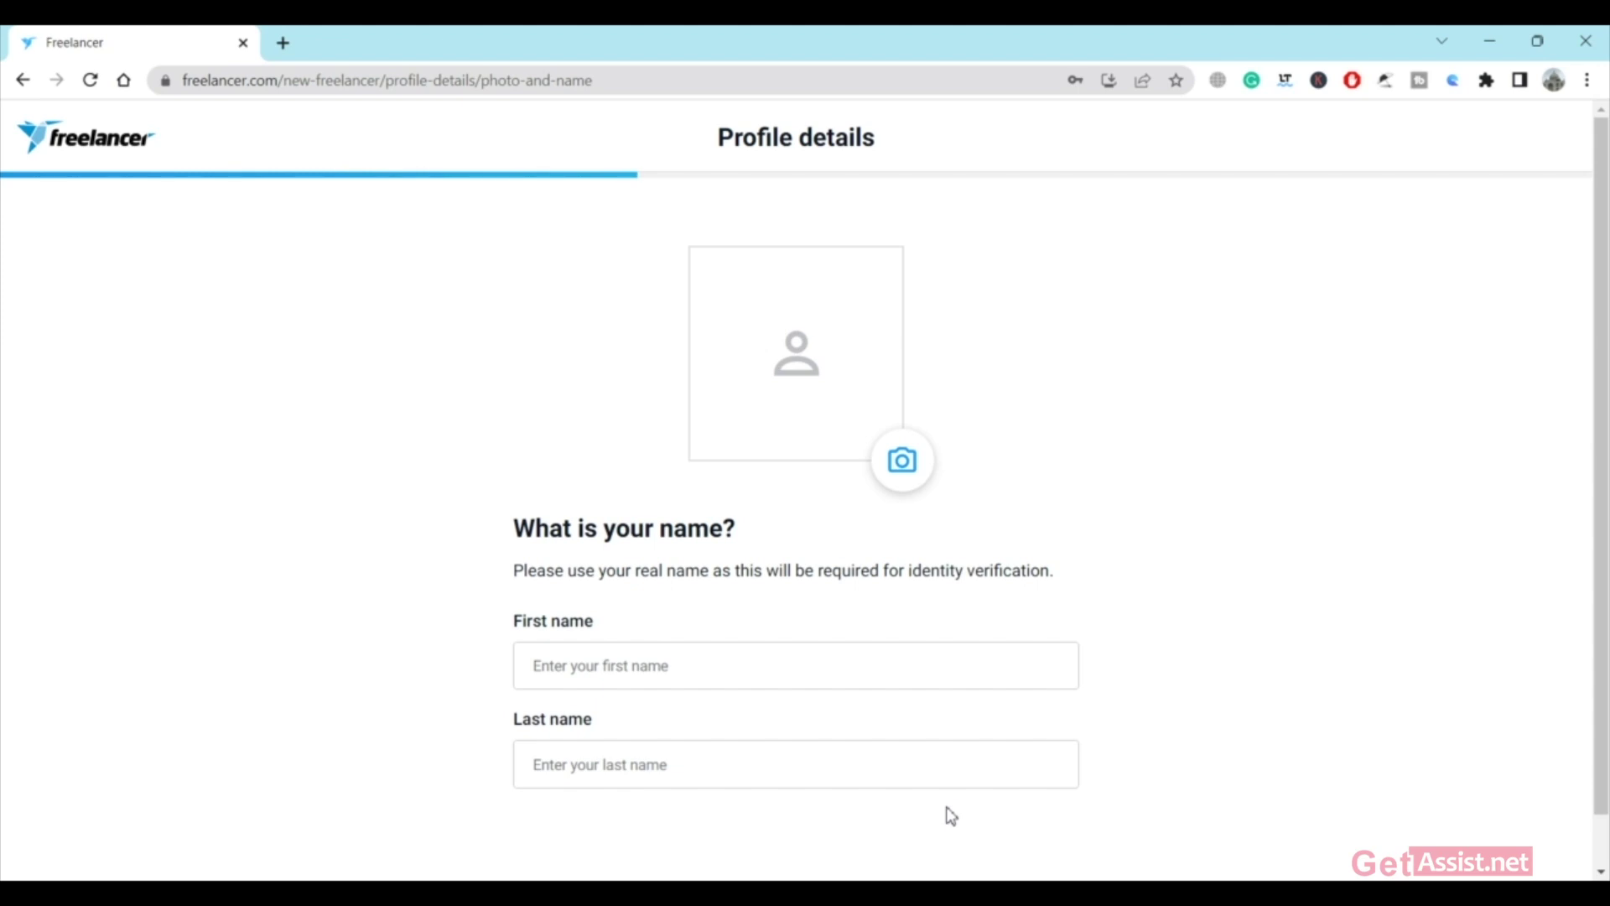
left_click(906, 671)
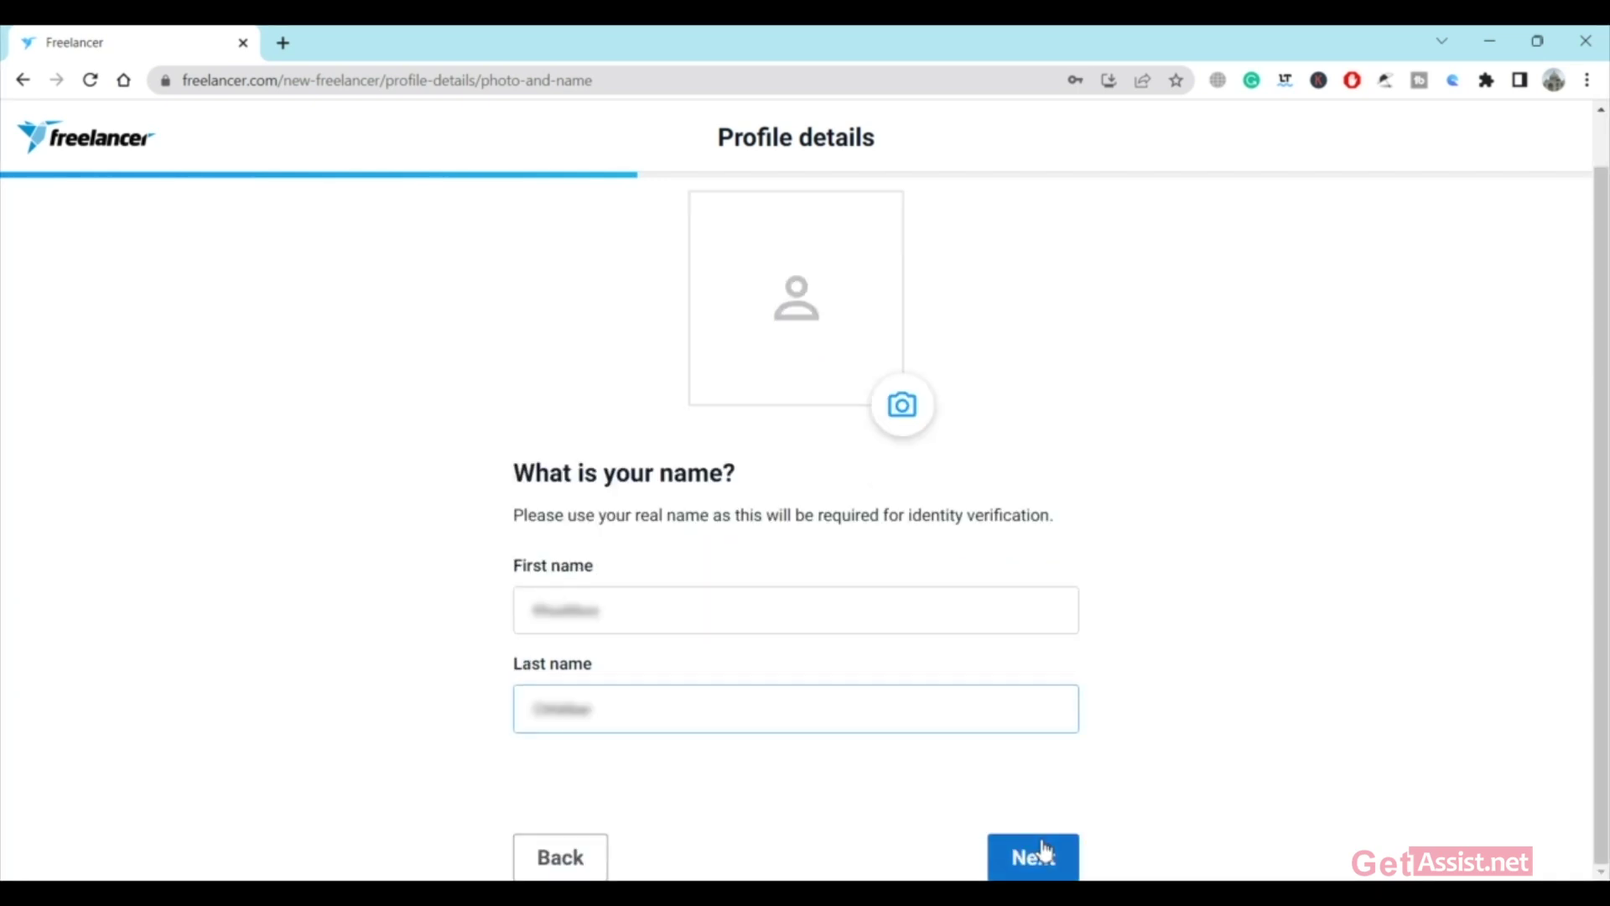
left_click(1037, 852)
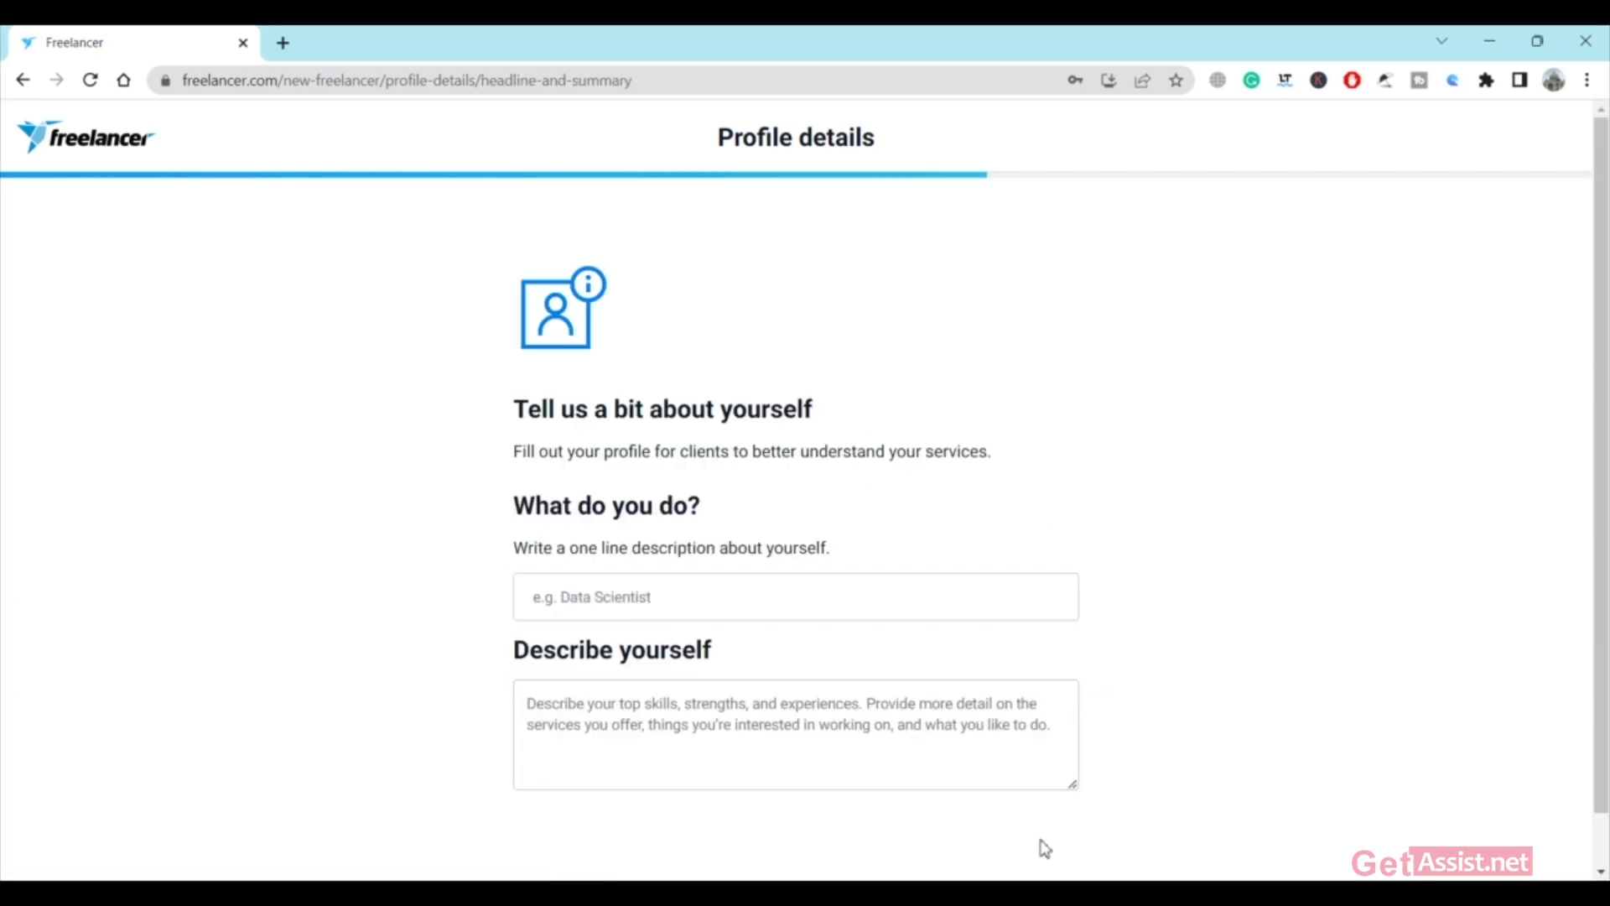
- Enter the headline 'Content Writer' and a 'Writes blogs, articles…' self-description, then continue
scroll(1044, 848, "down", 1)
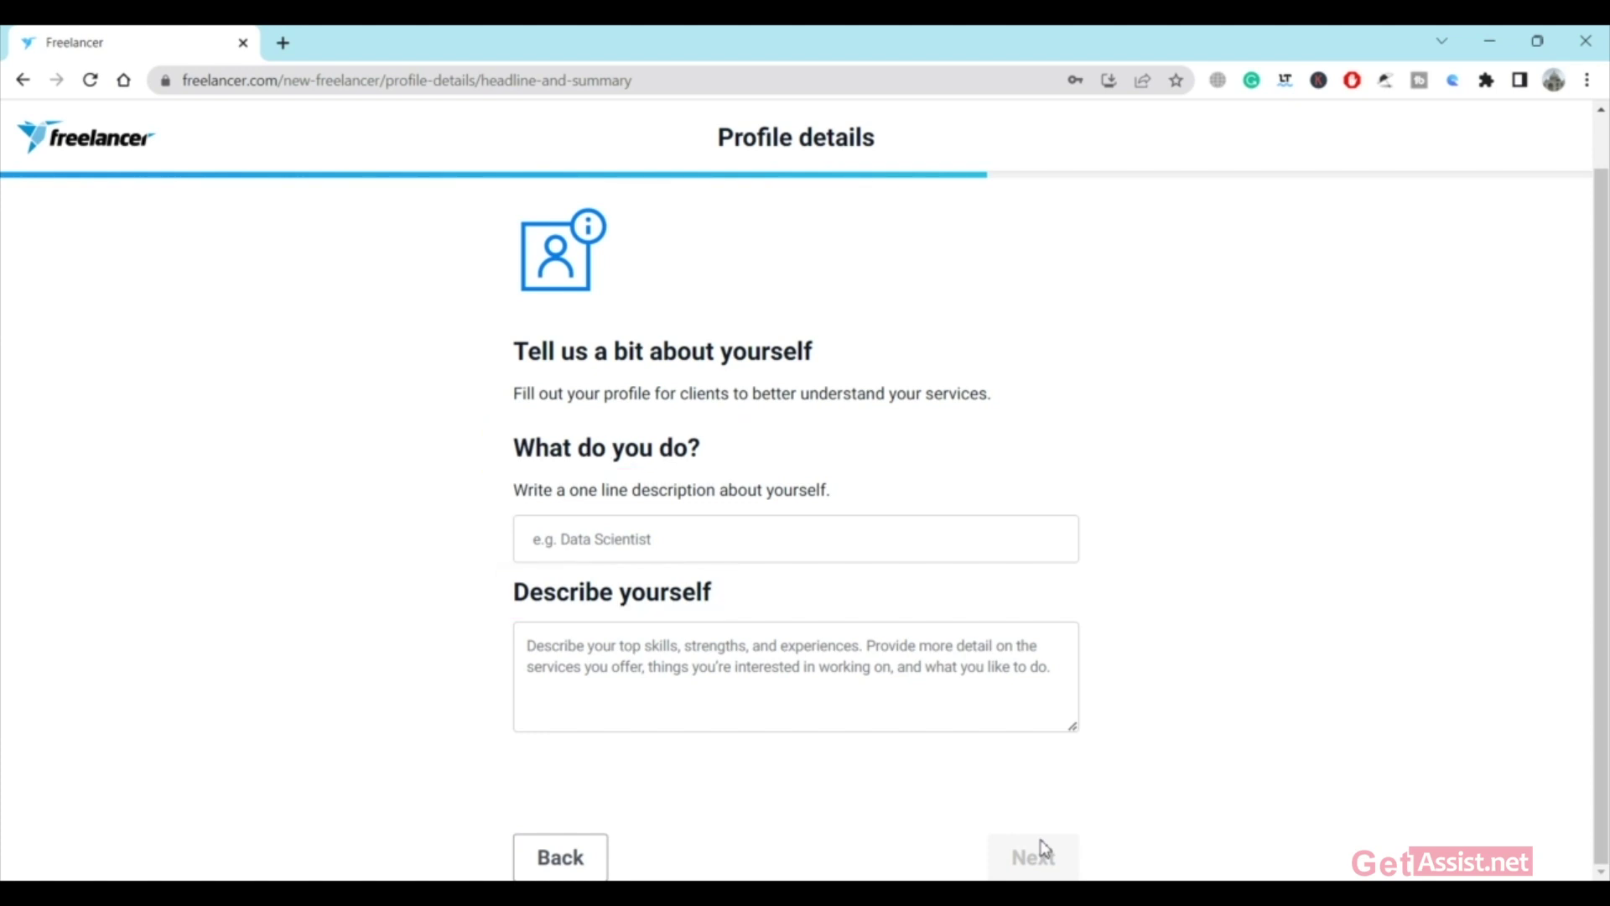
left_click(801, 539)
type("C")
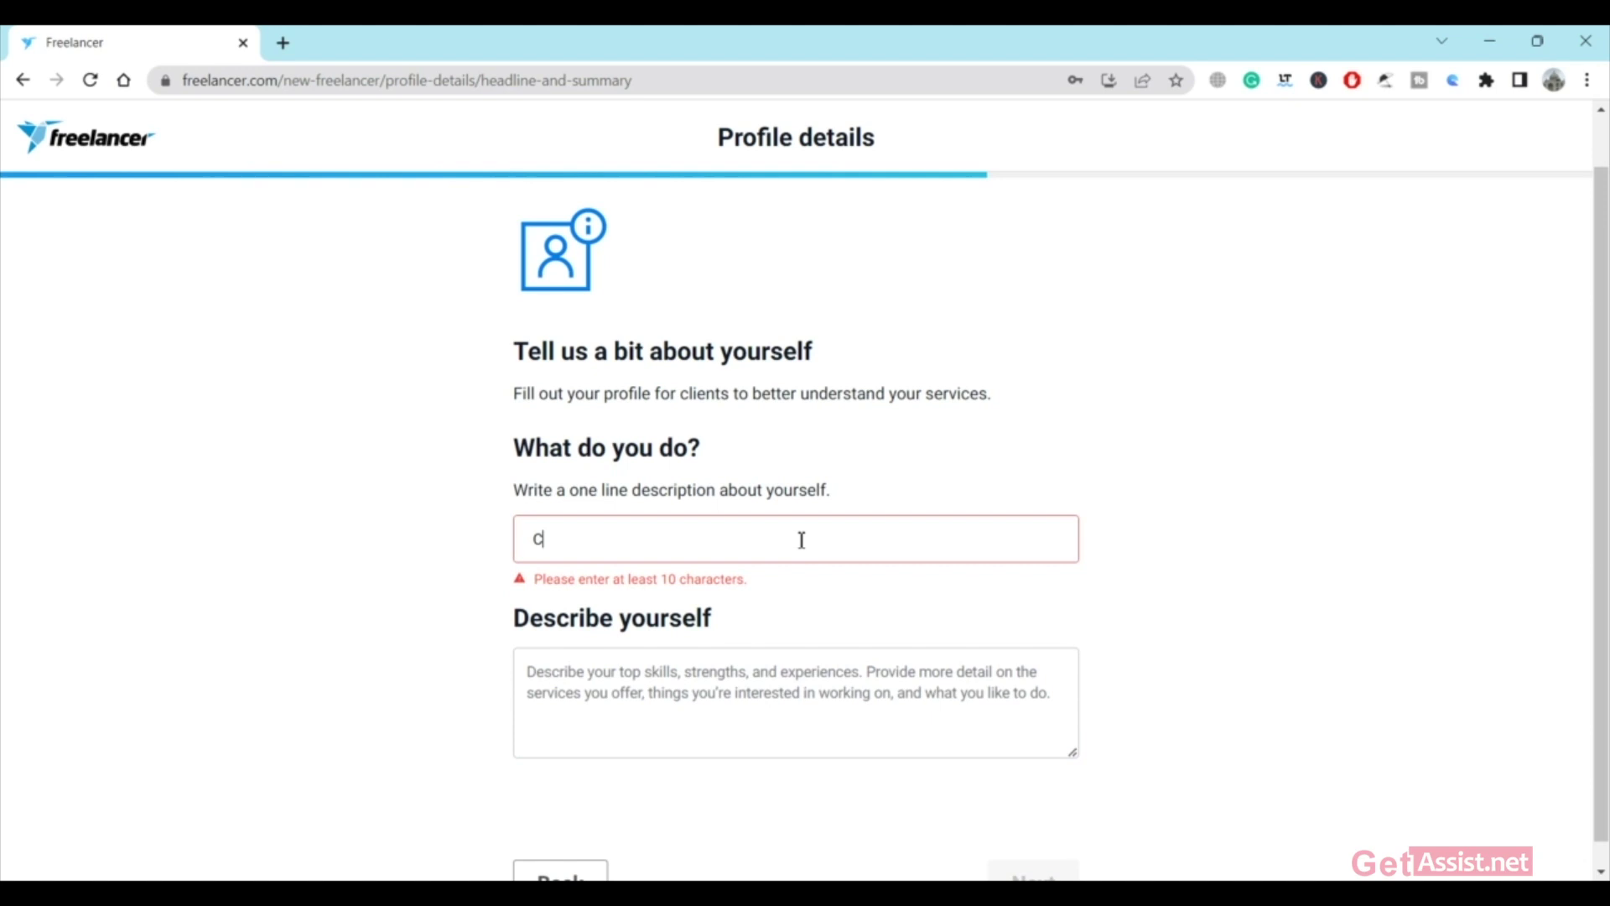
type("ontent Writer")
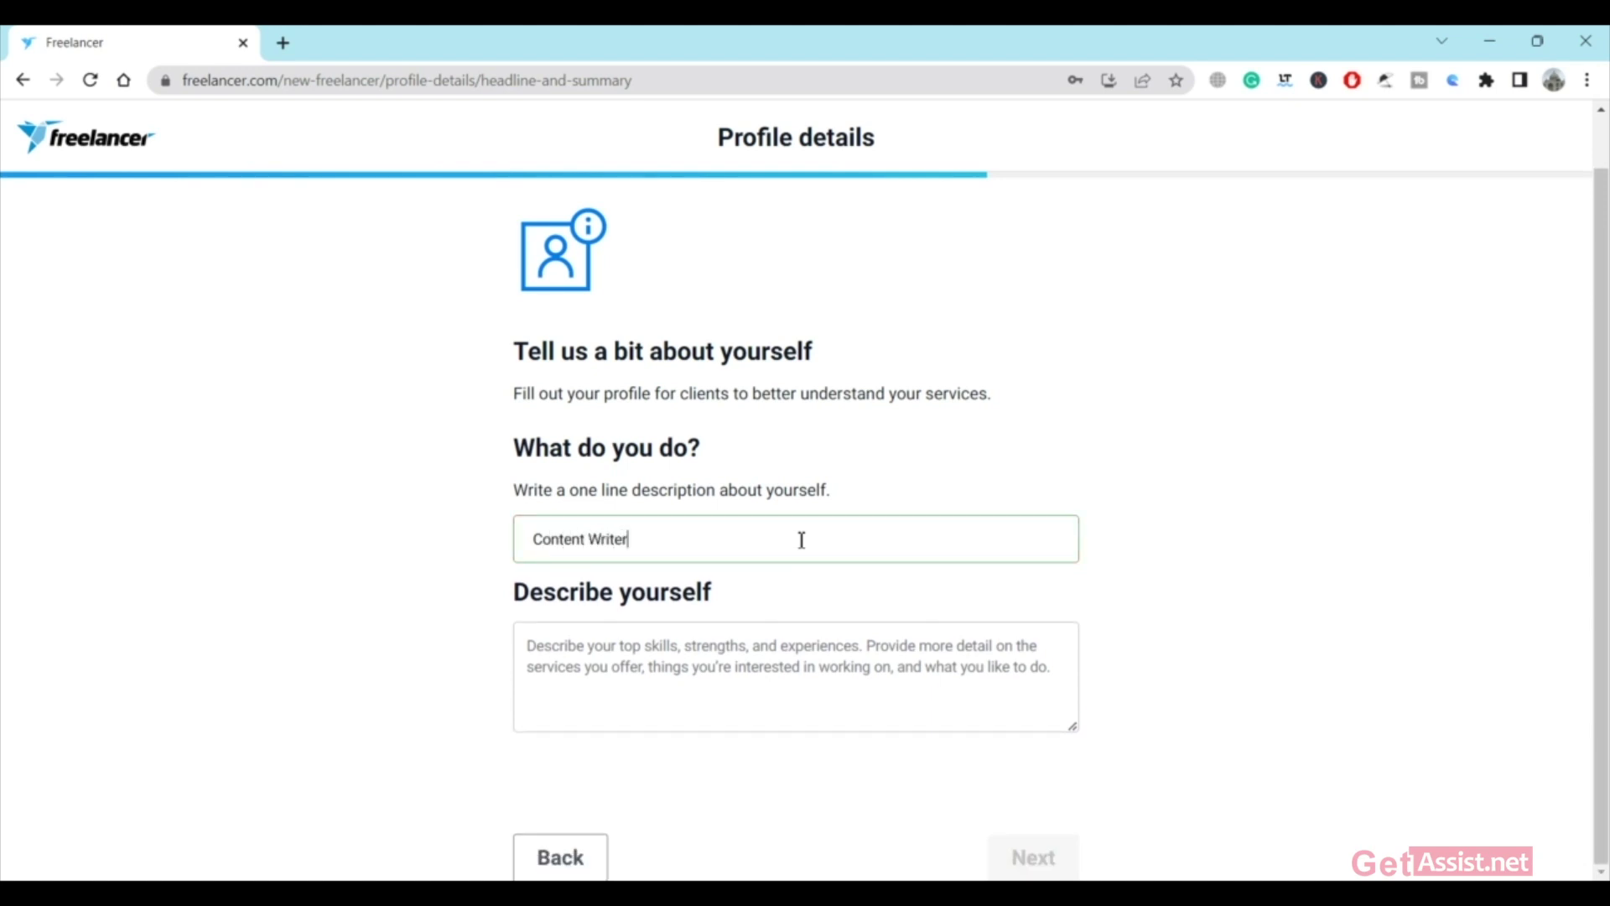
left_click(757, 652)
type("Writes blogs")
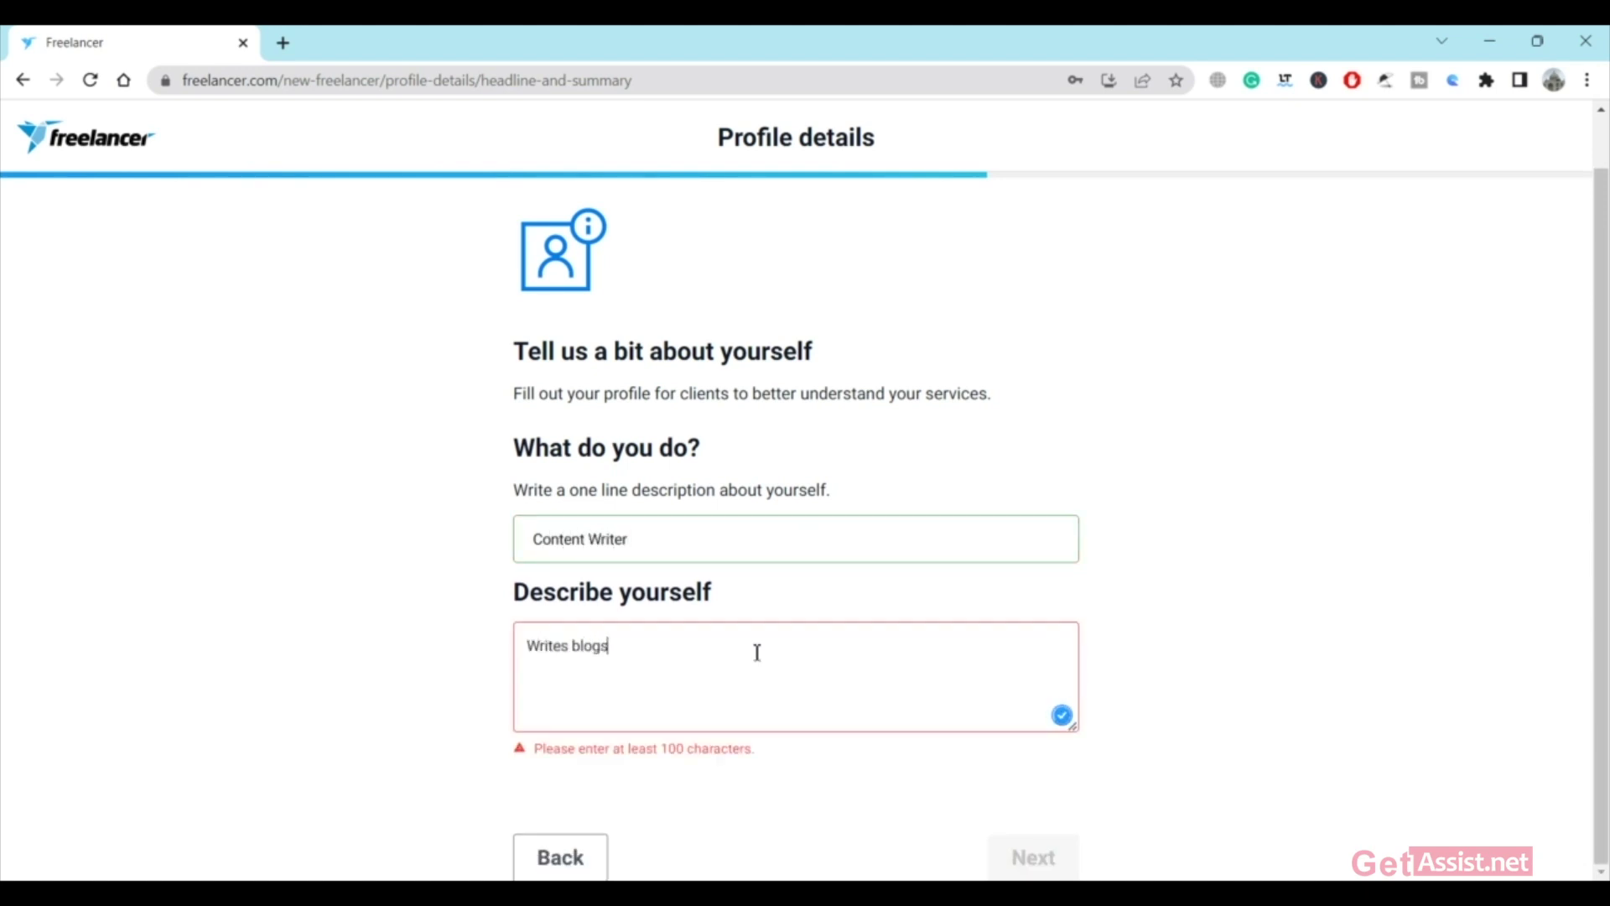
type(", articles. Have expertise in technical writing and other related niches. also adept in")
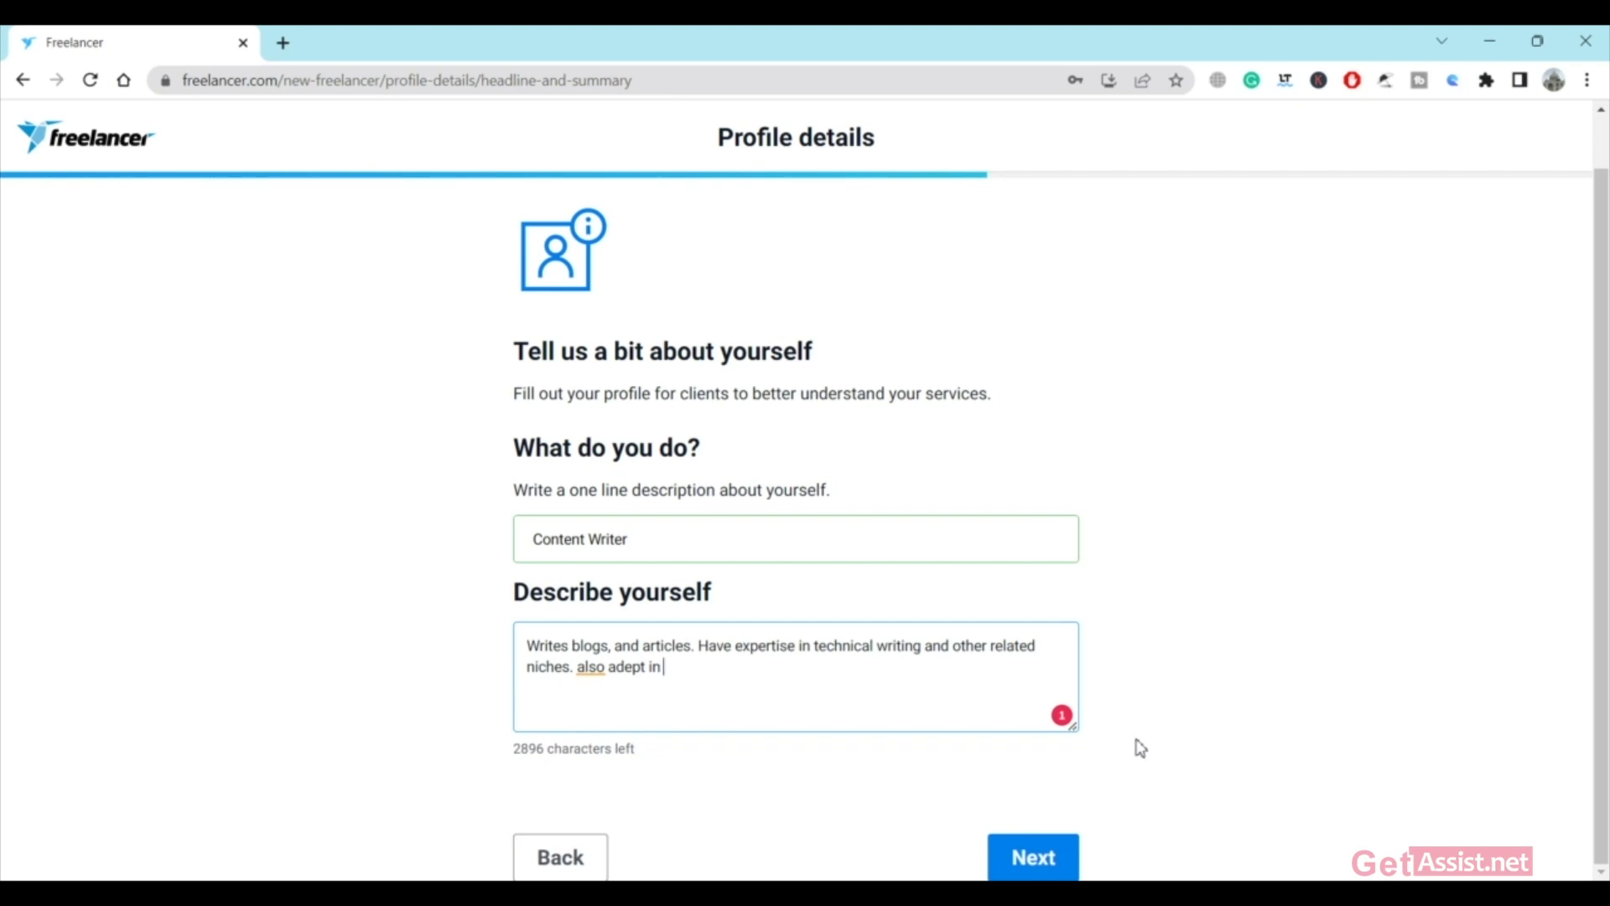
left_click(1037, 858)
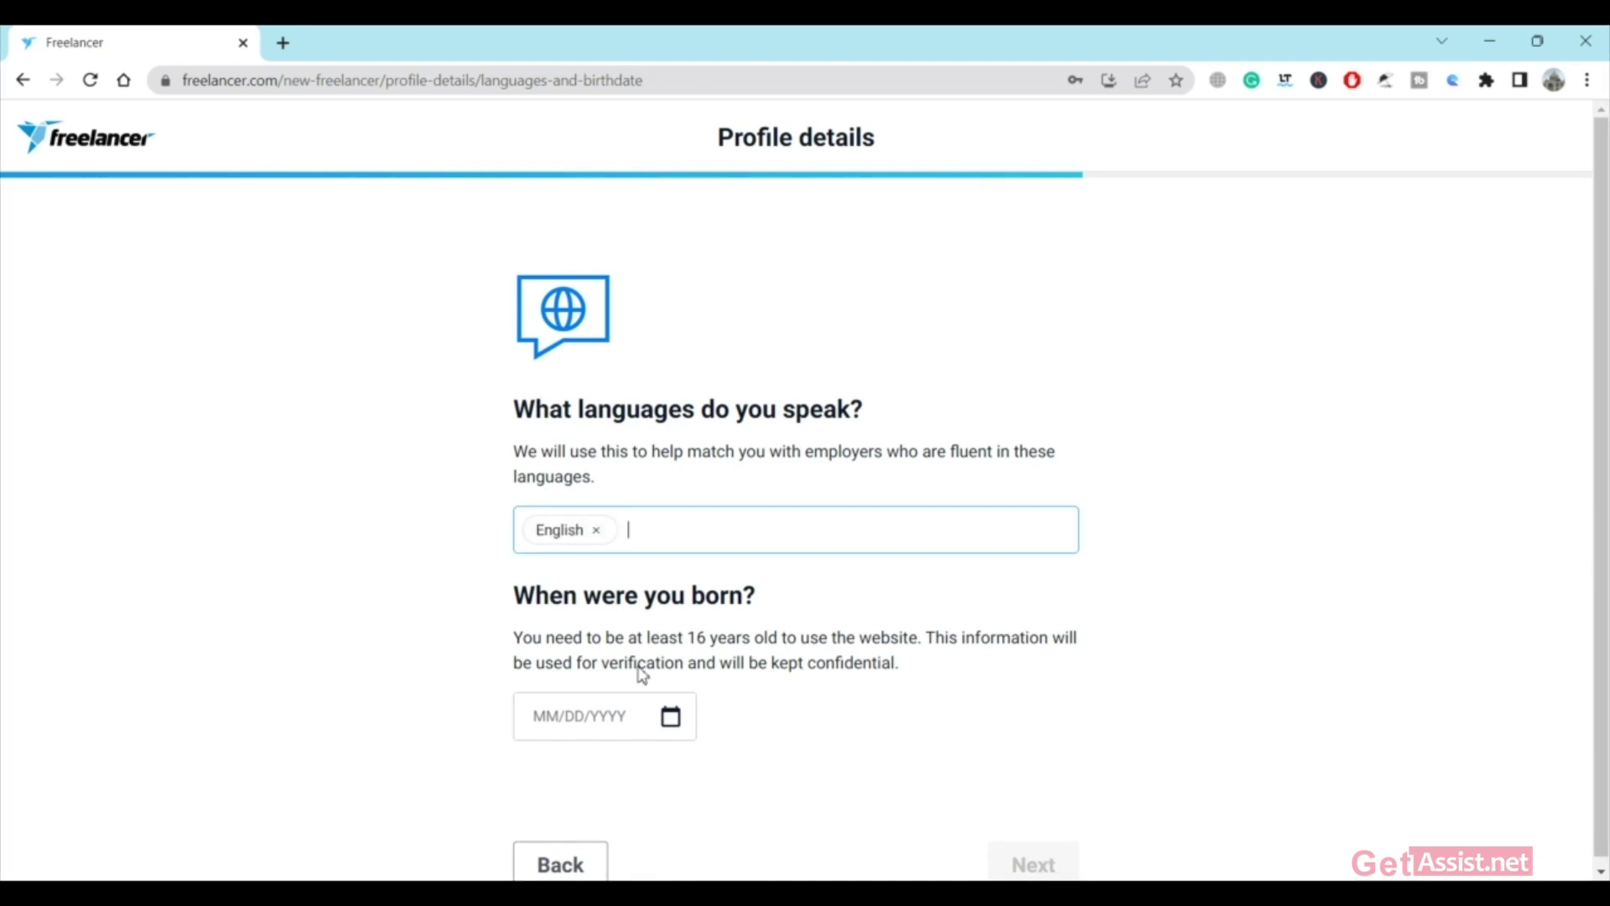
- Pick a birthdate, then enter the ZIP code and submit the location details
left_click(681, 720)
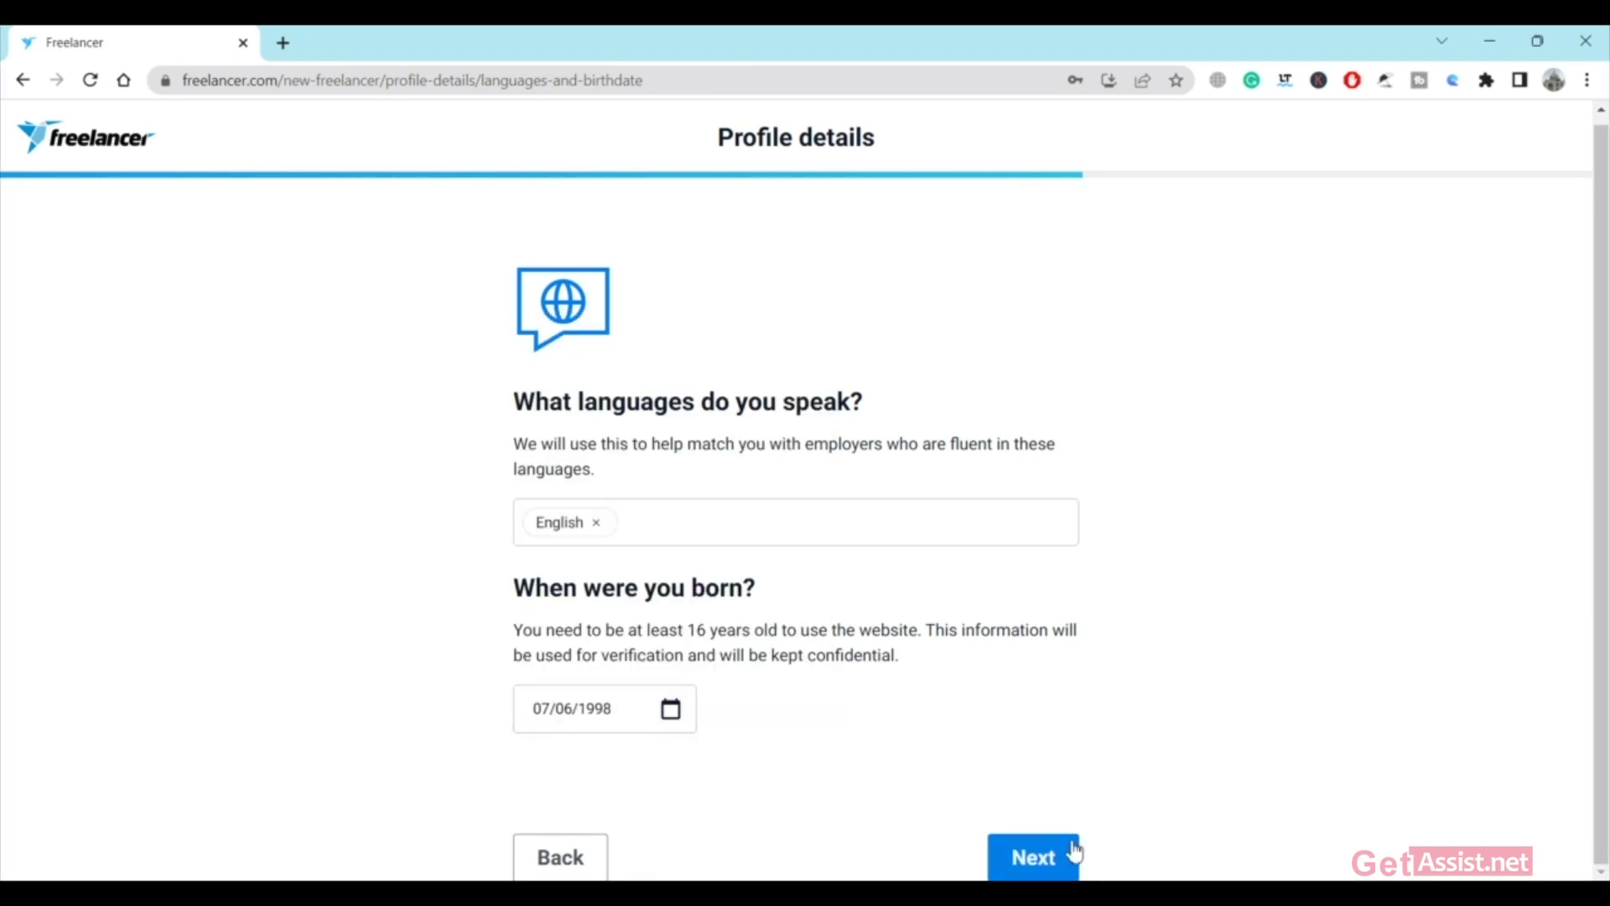
left_click(1074, 852)
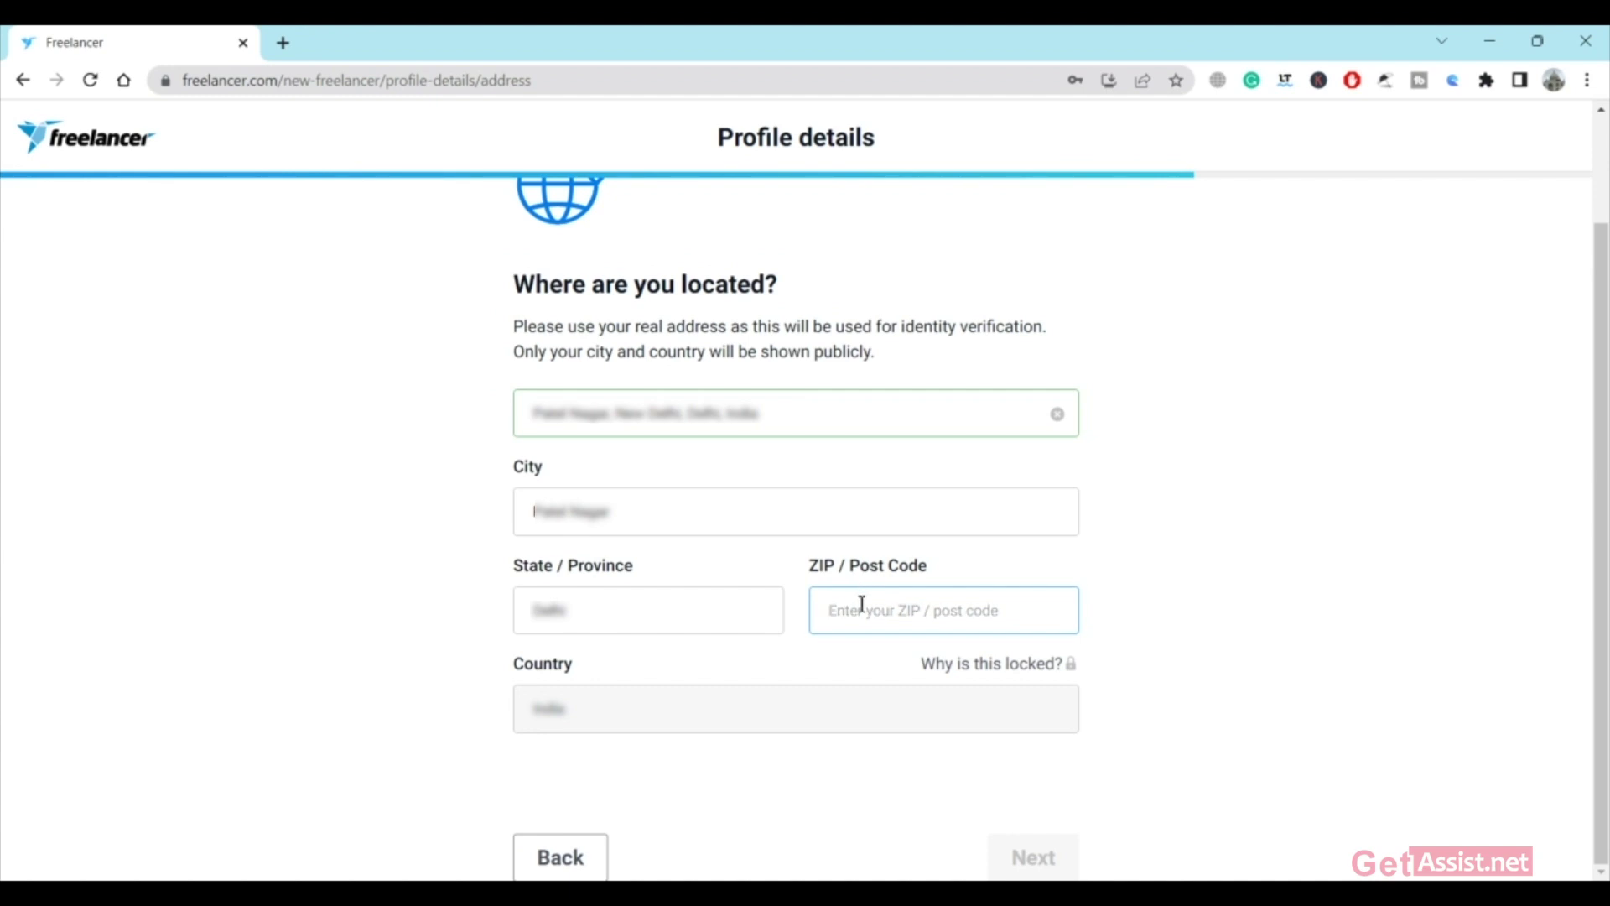
type("110008")
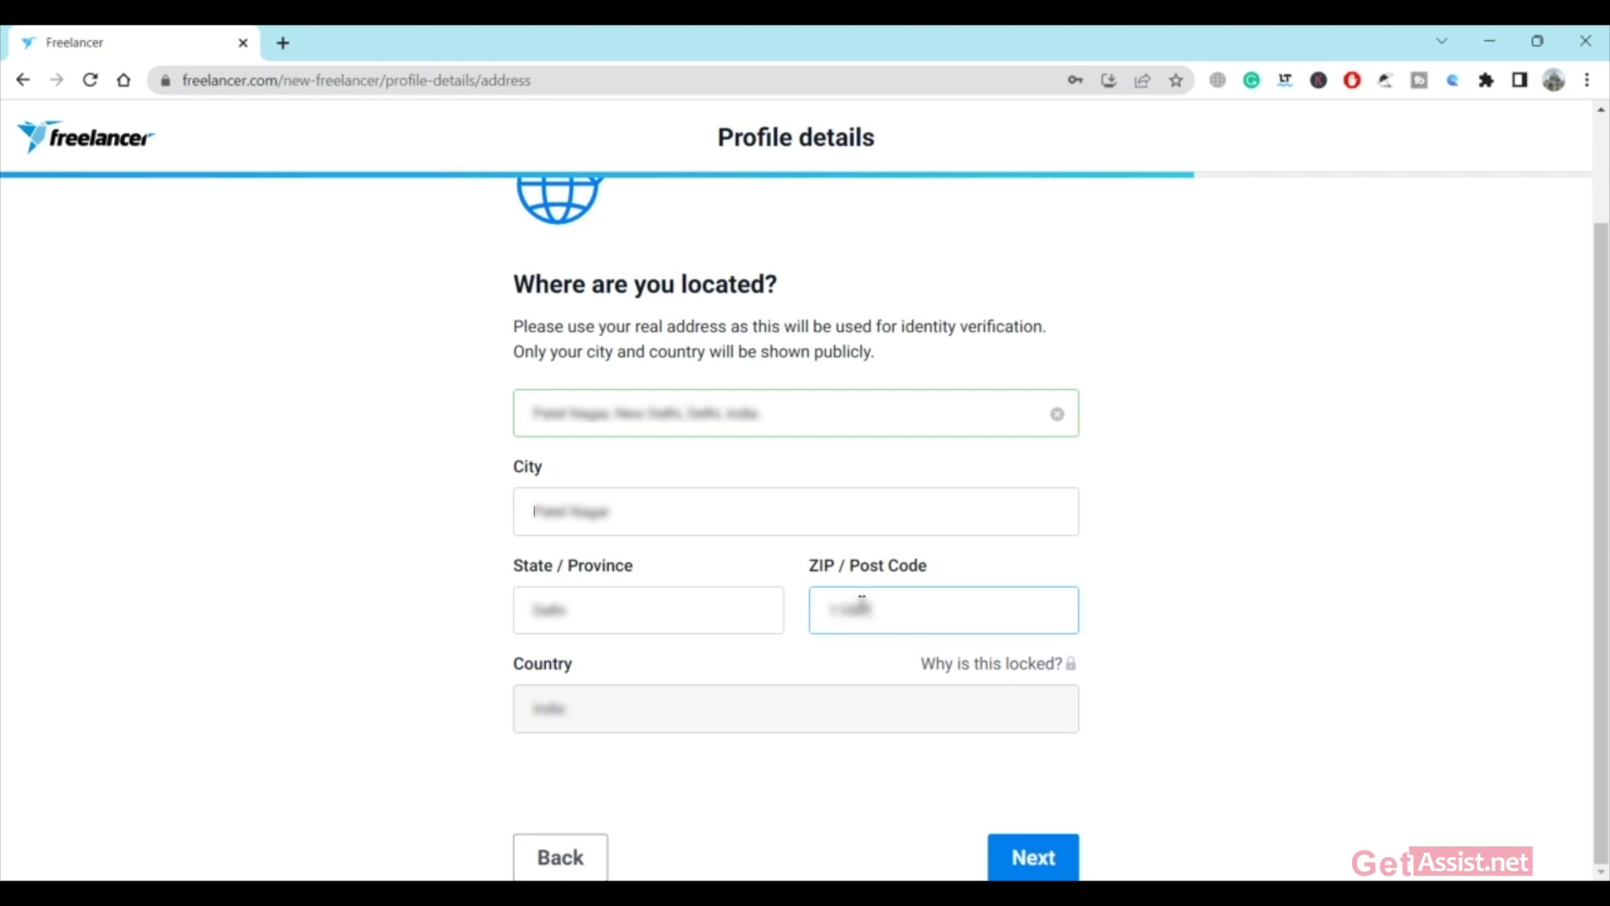
left_click(1058, 861)
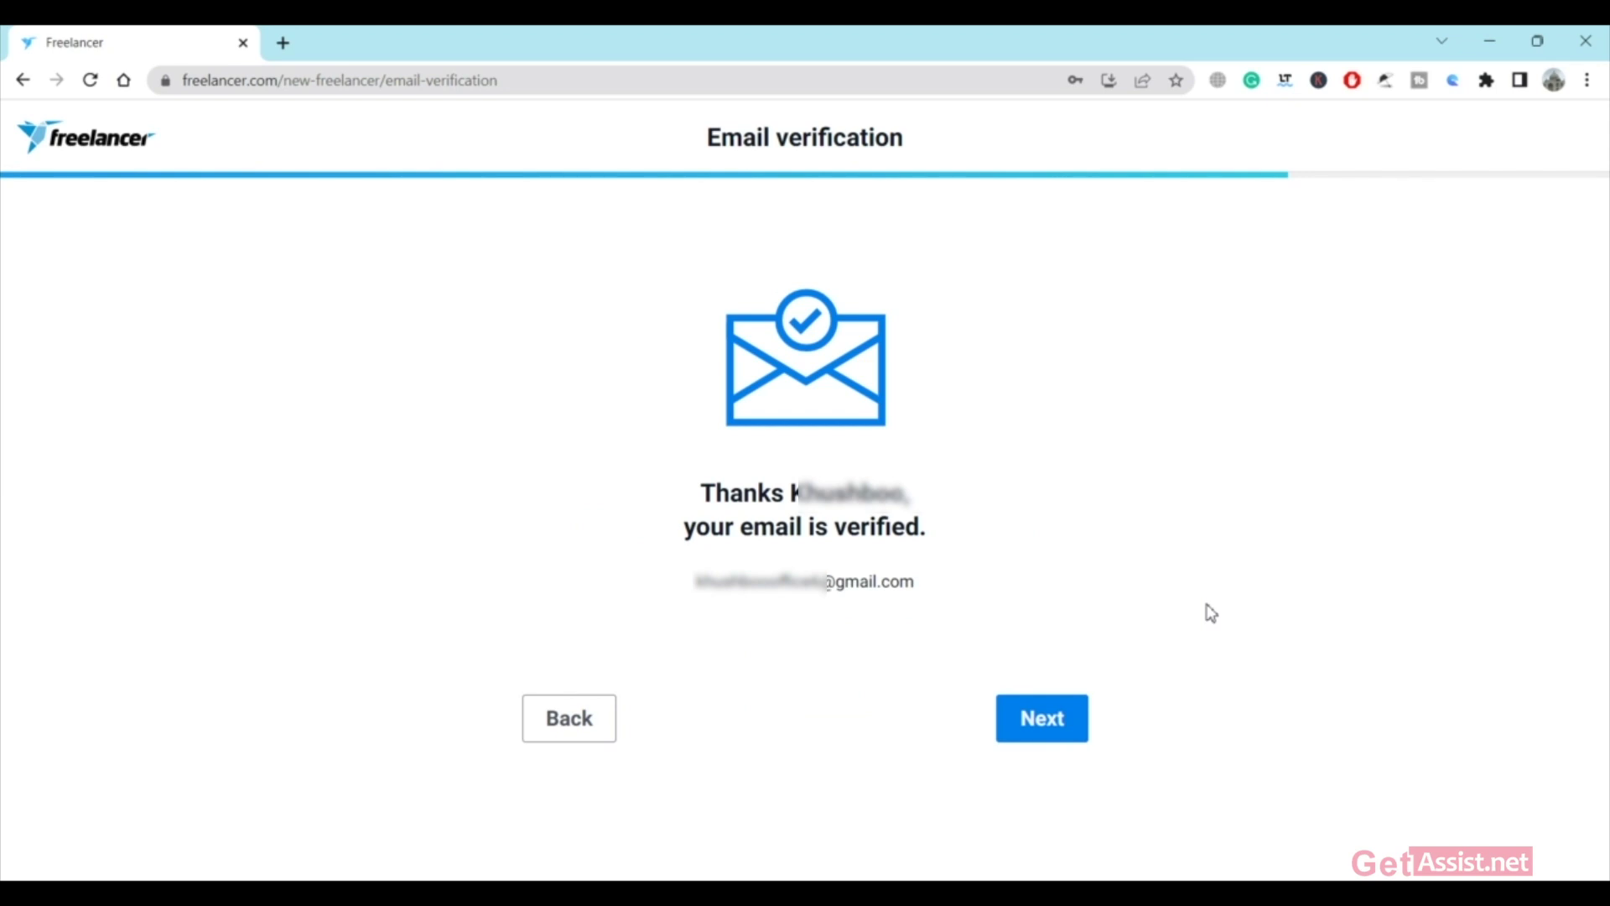
- Continue past the verified email to the Payment verification page
left_click(1064, 716)
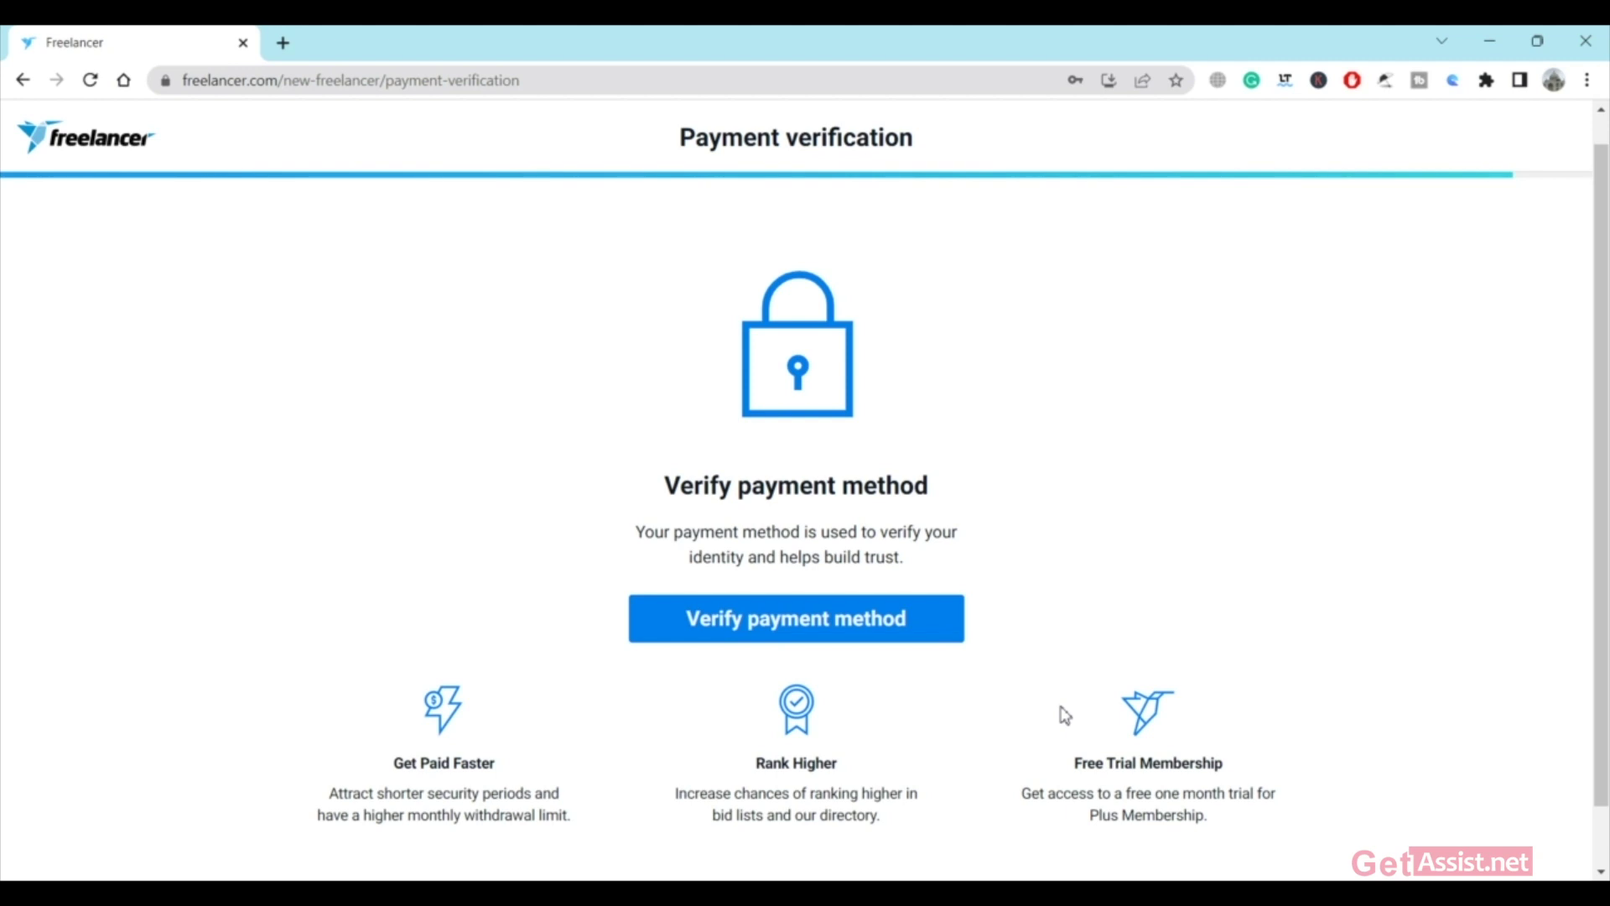
scroll(1065, 715, "down", 1)
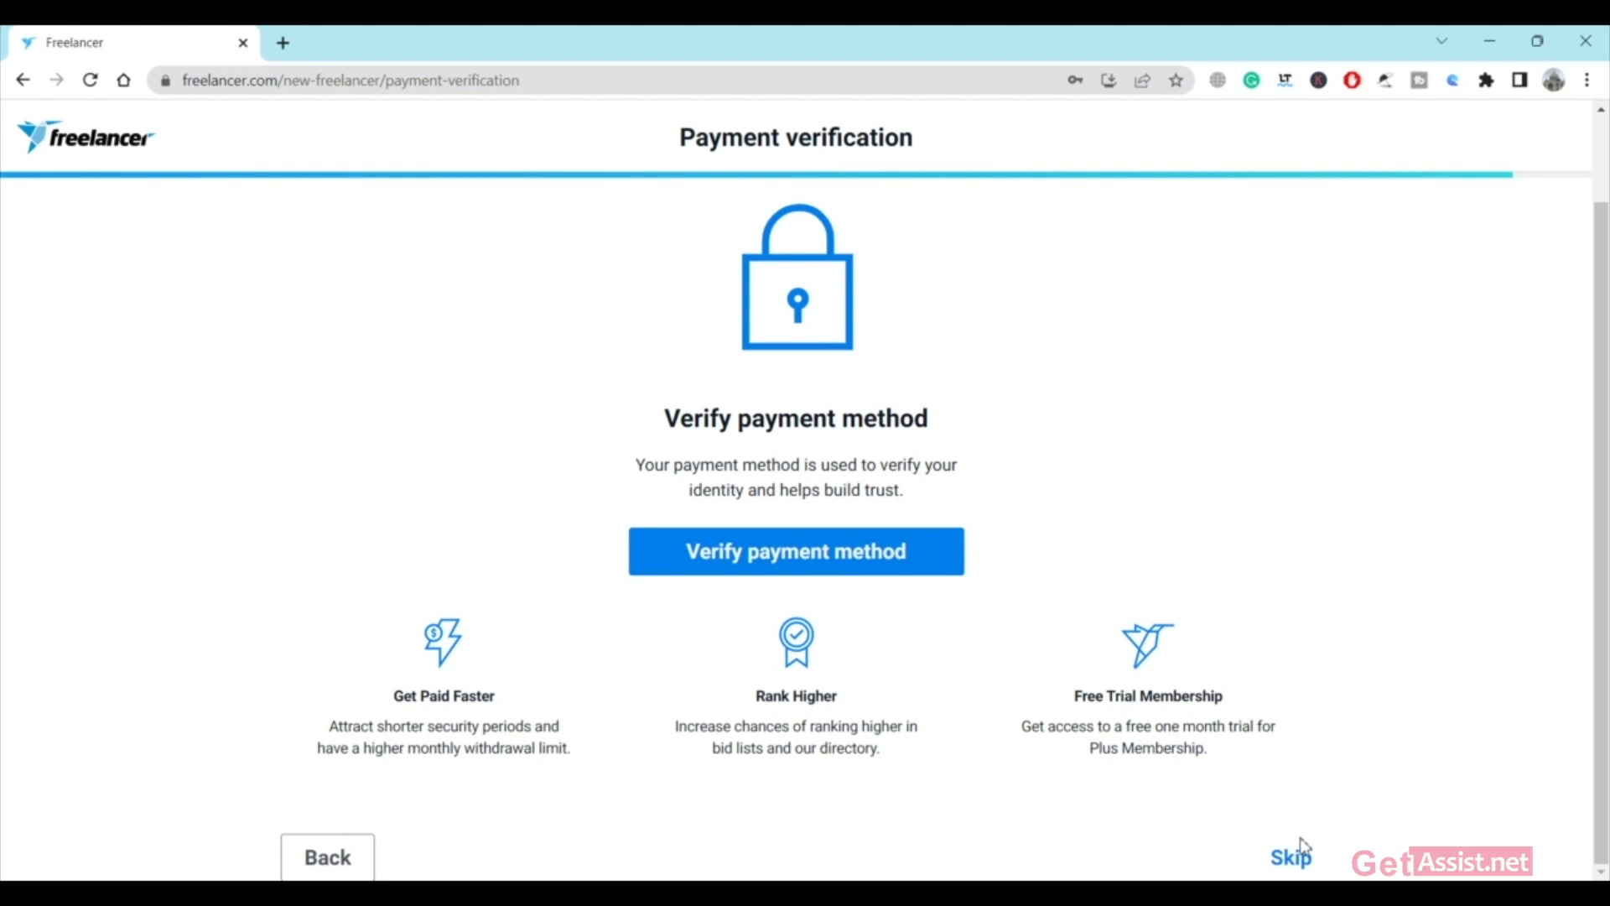
- Skip payment verification and decline the Plus Membership trial
left_click(1291, 859)
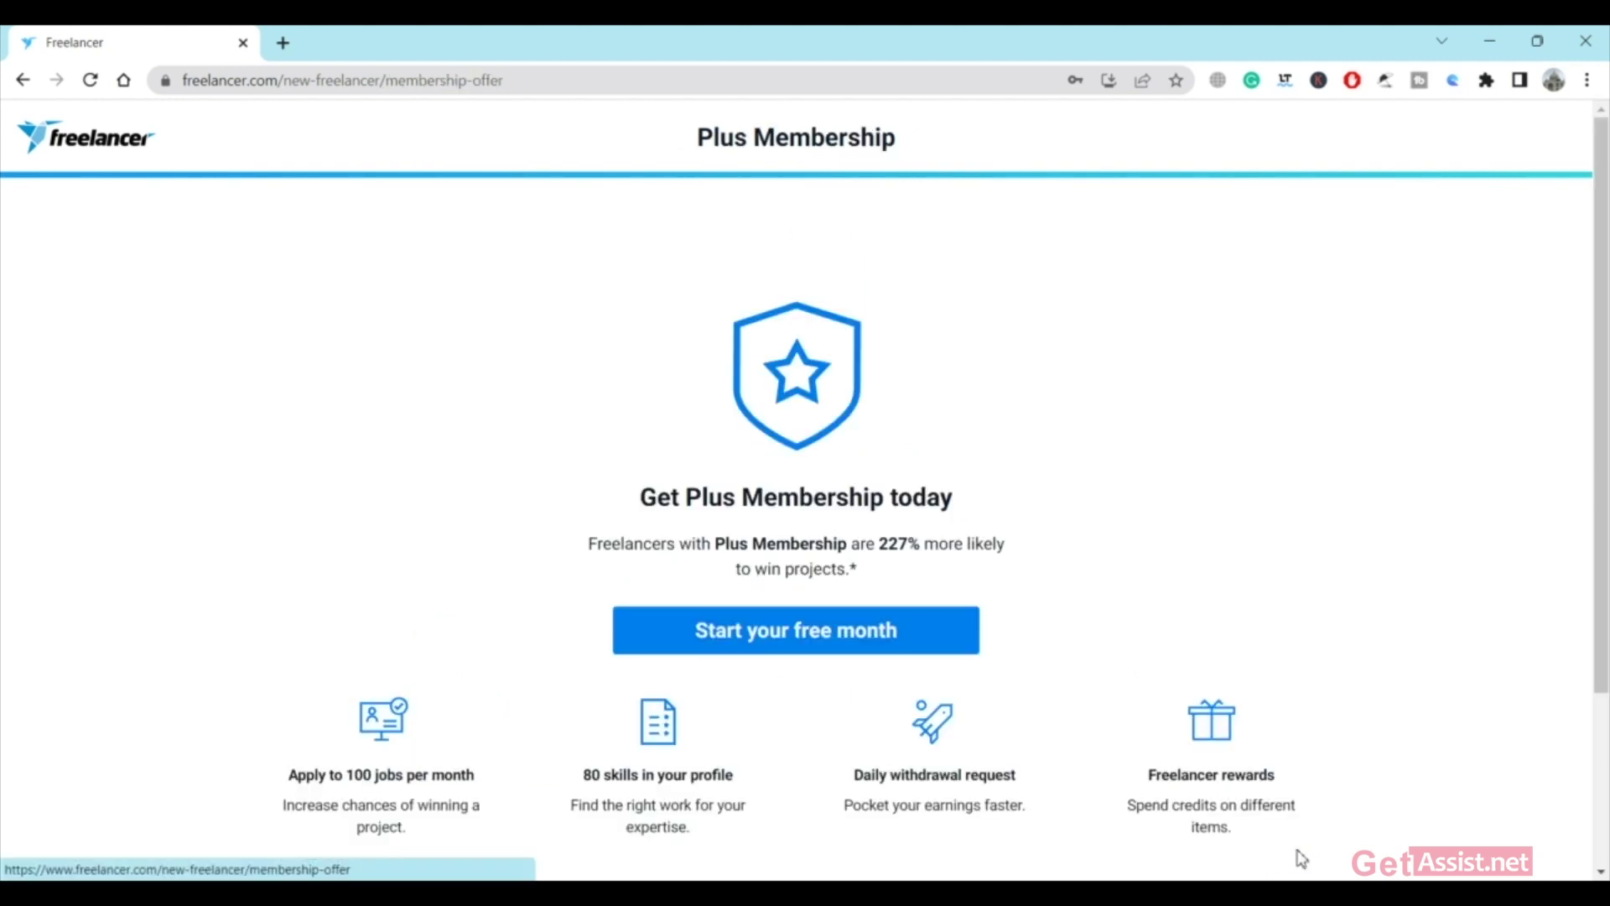
scroll(1300, 859, "down", 3)
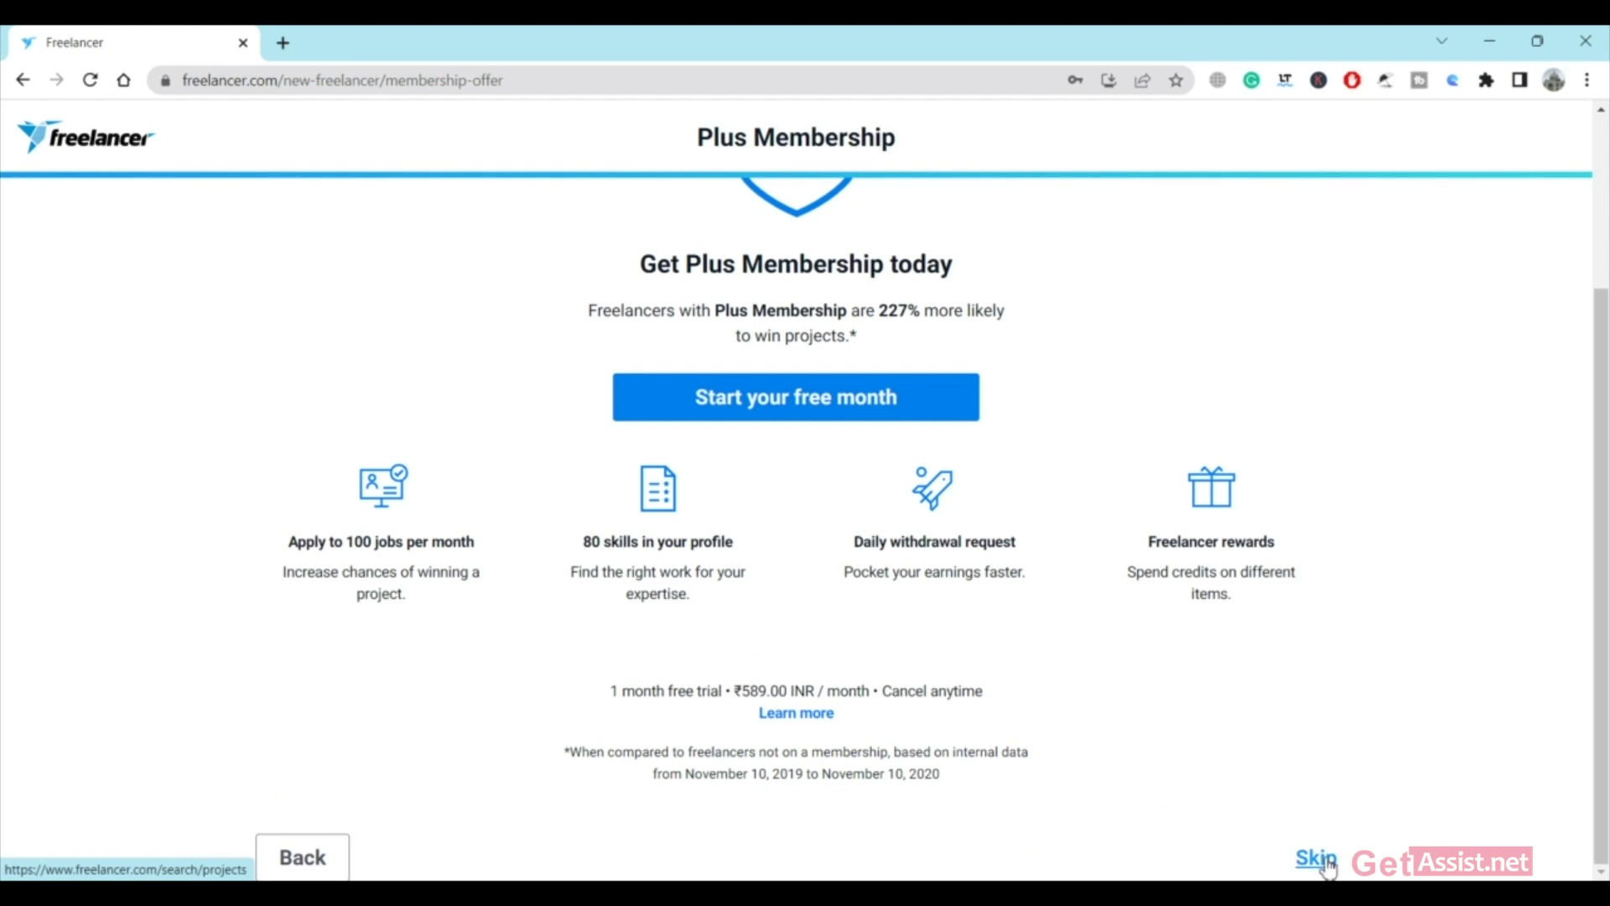
left_click(1326, 863)
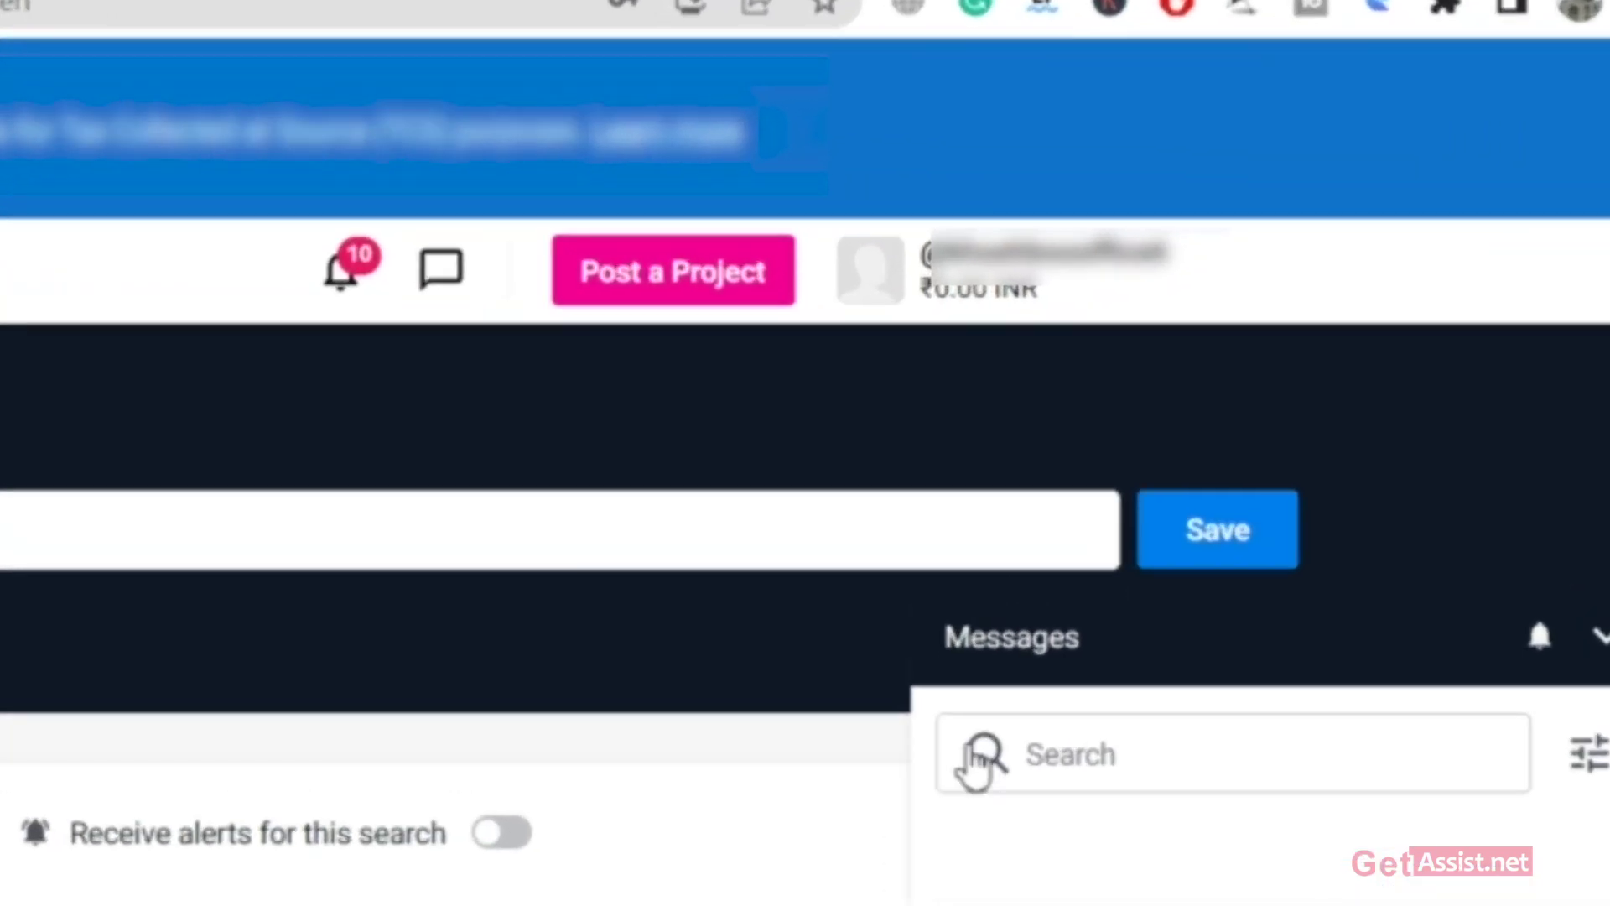
- Open View profile from the avatar's Account menu and switch the profile card to edit mode
left_click(1303, 225)
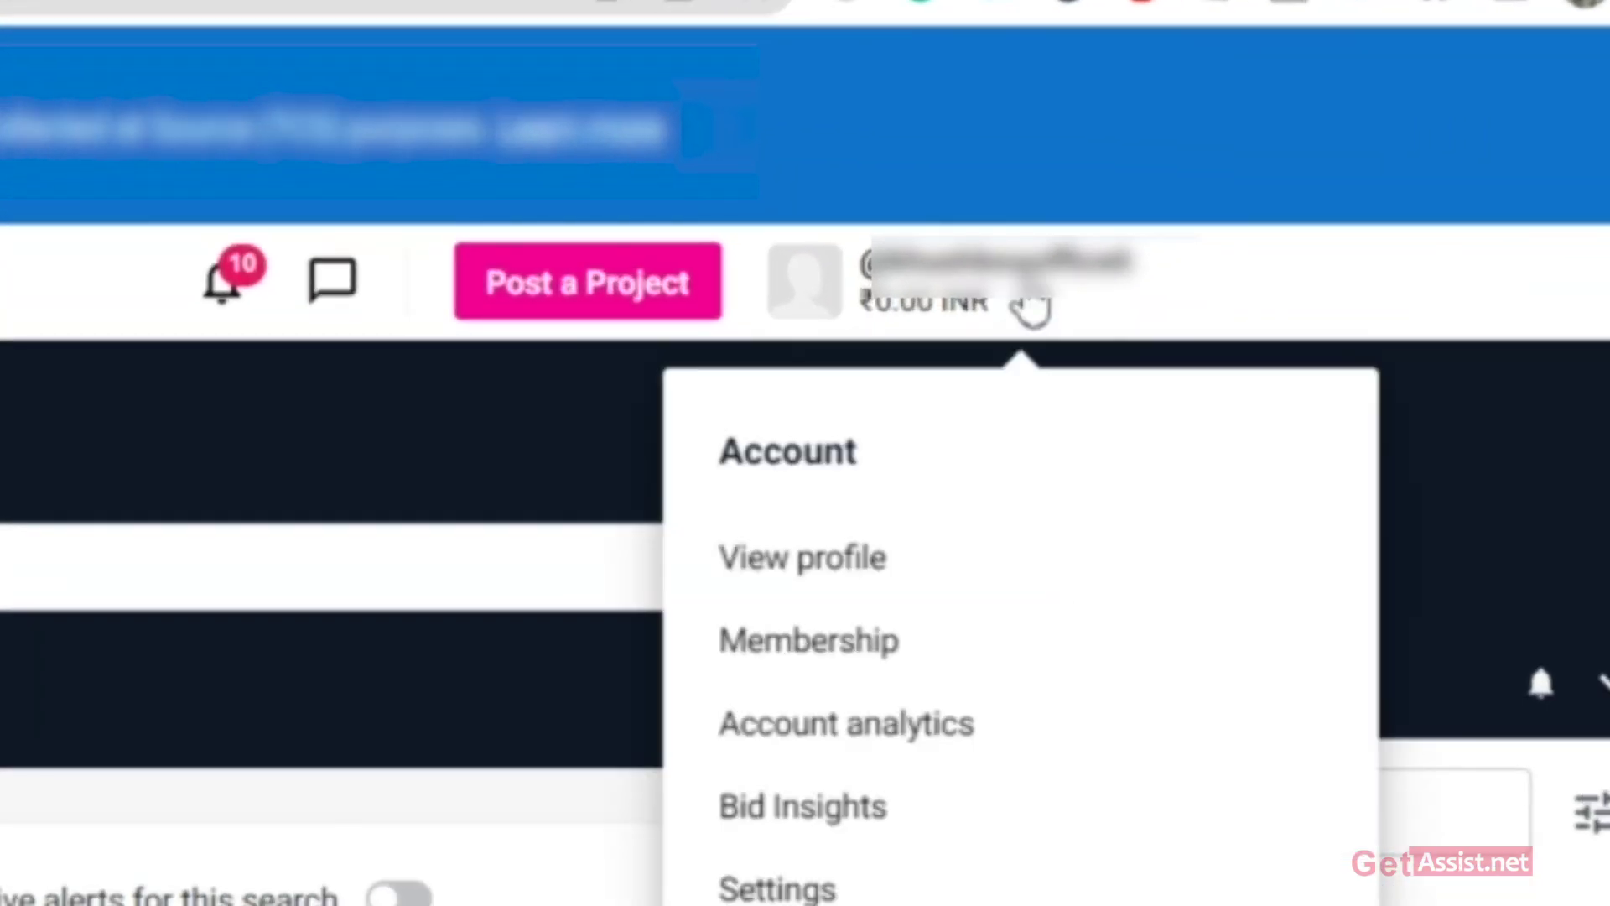
left_click(798, 561)
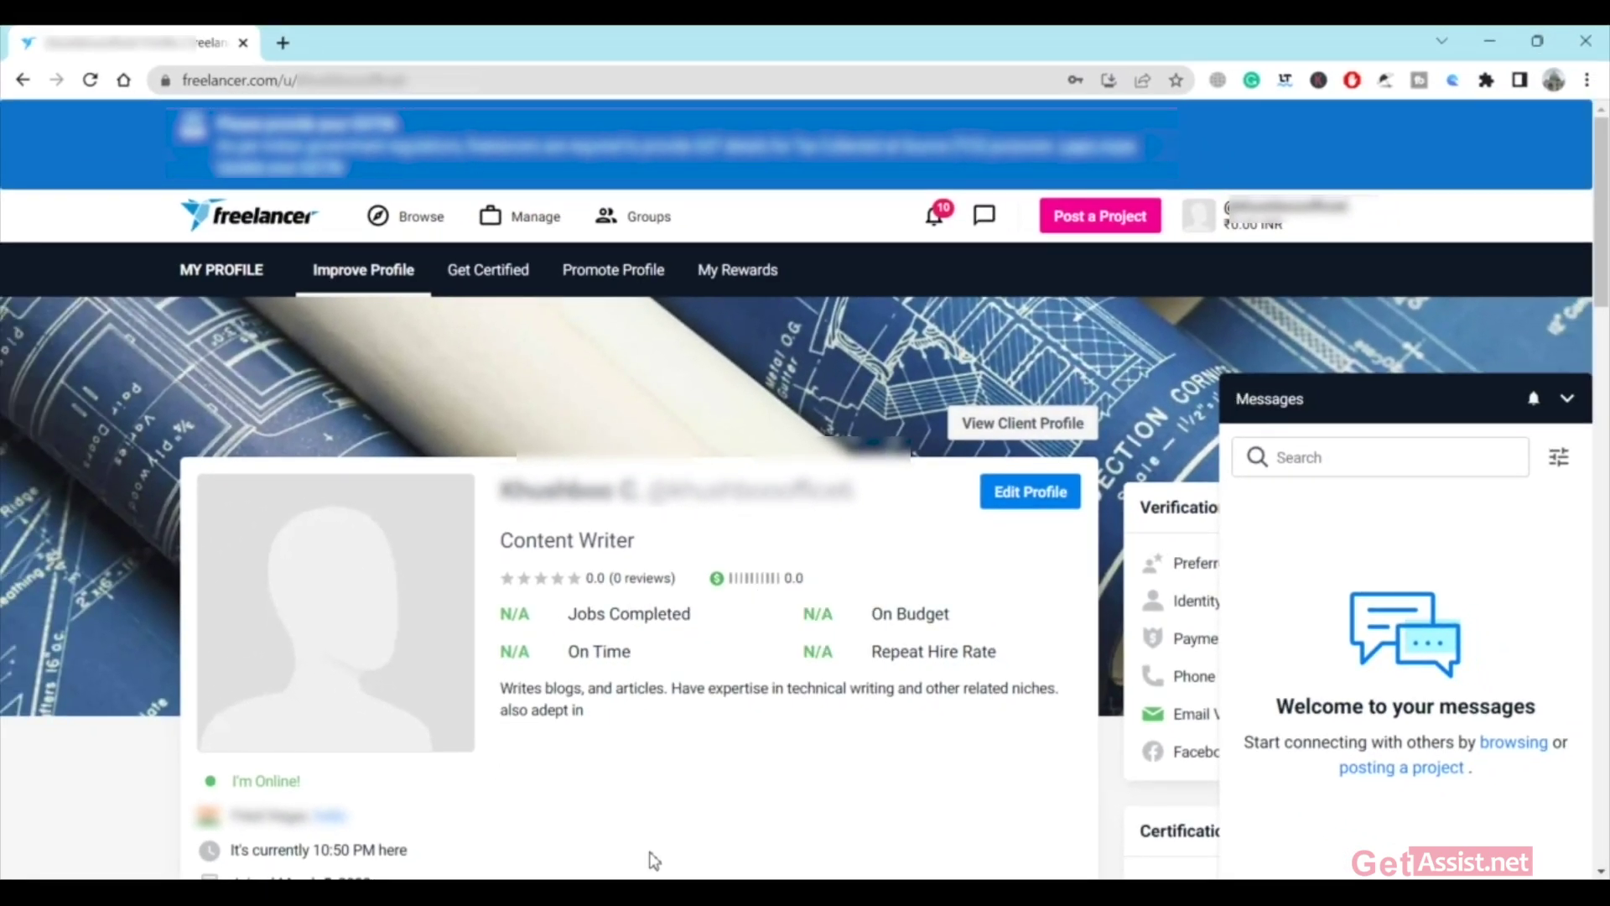
scroll(783, 705, "down", 4)
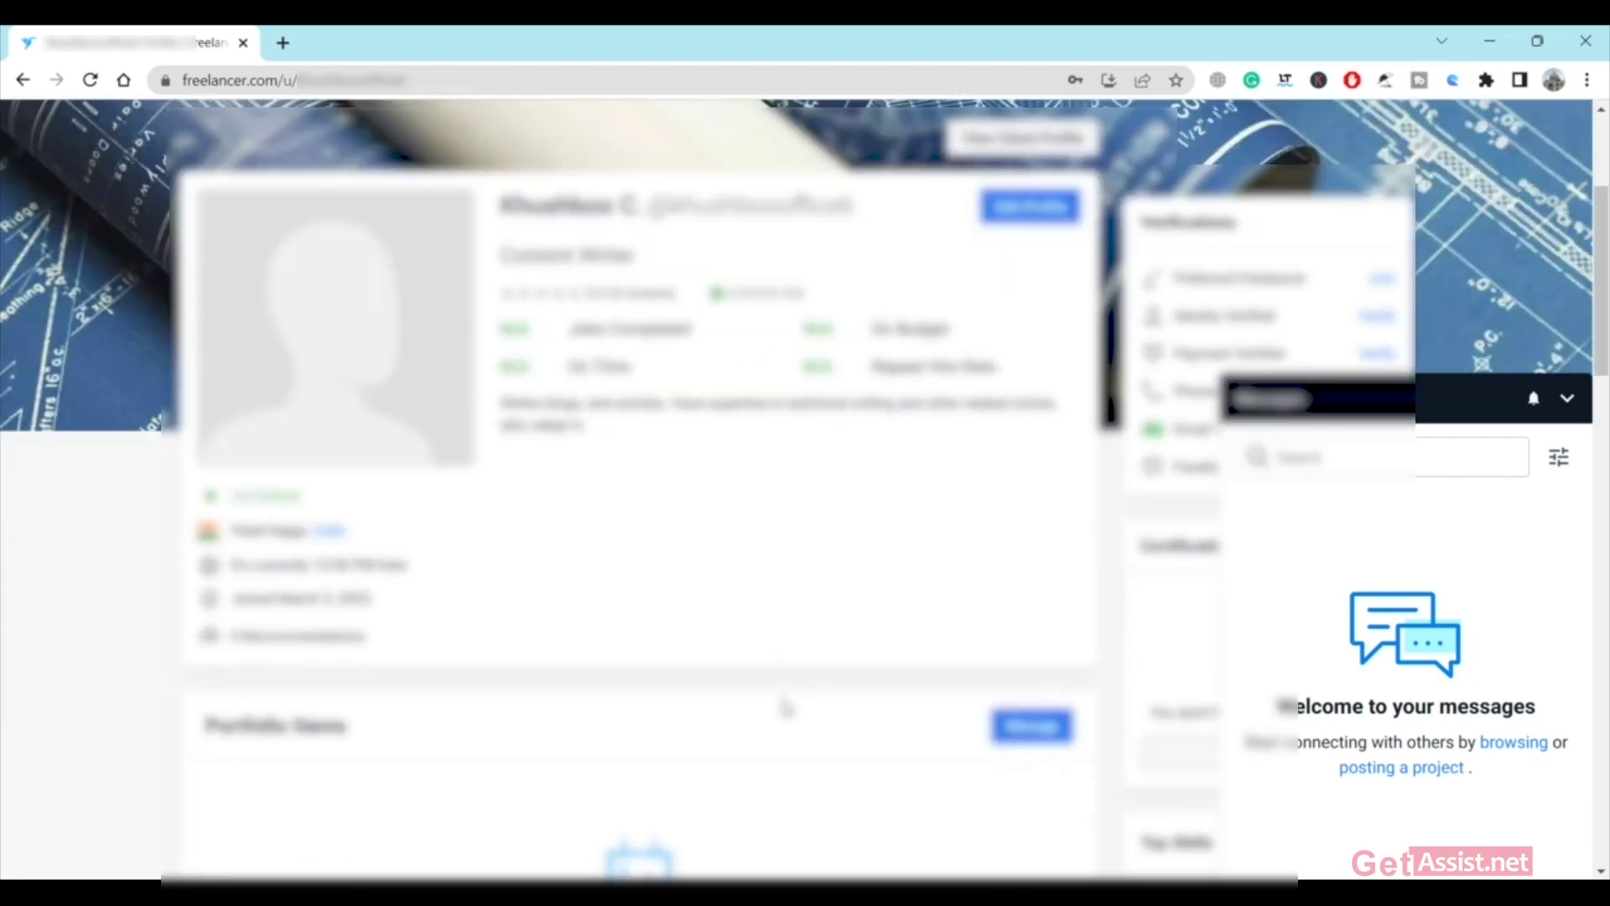
scroll(895, 570, "up", 1)
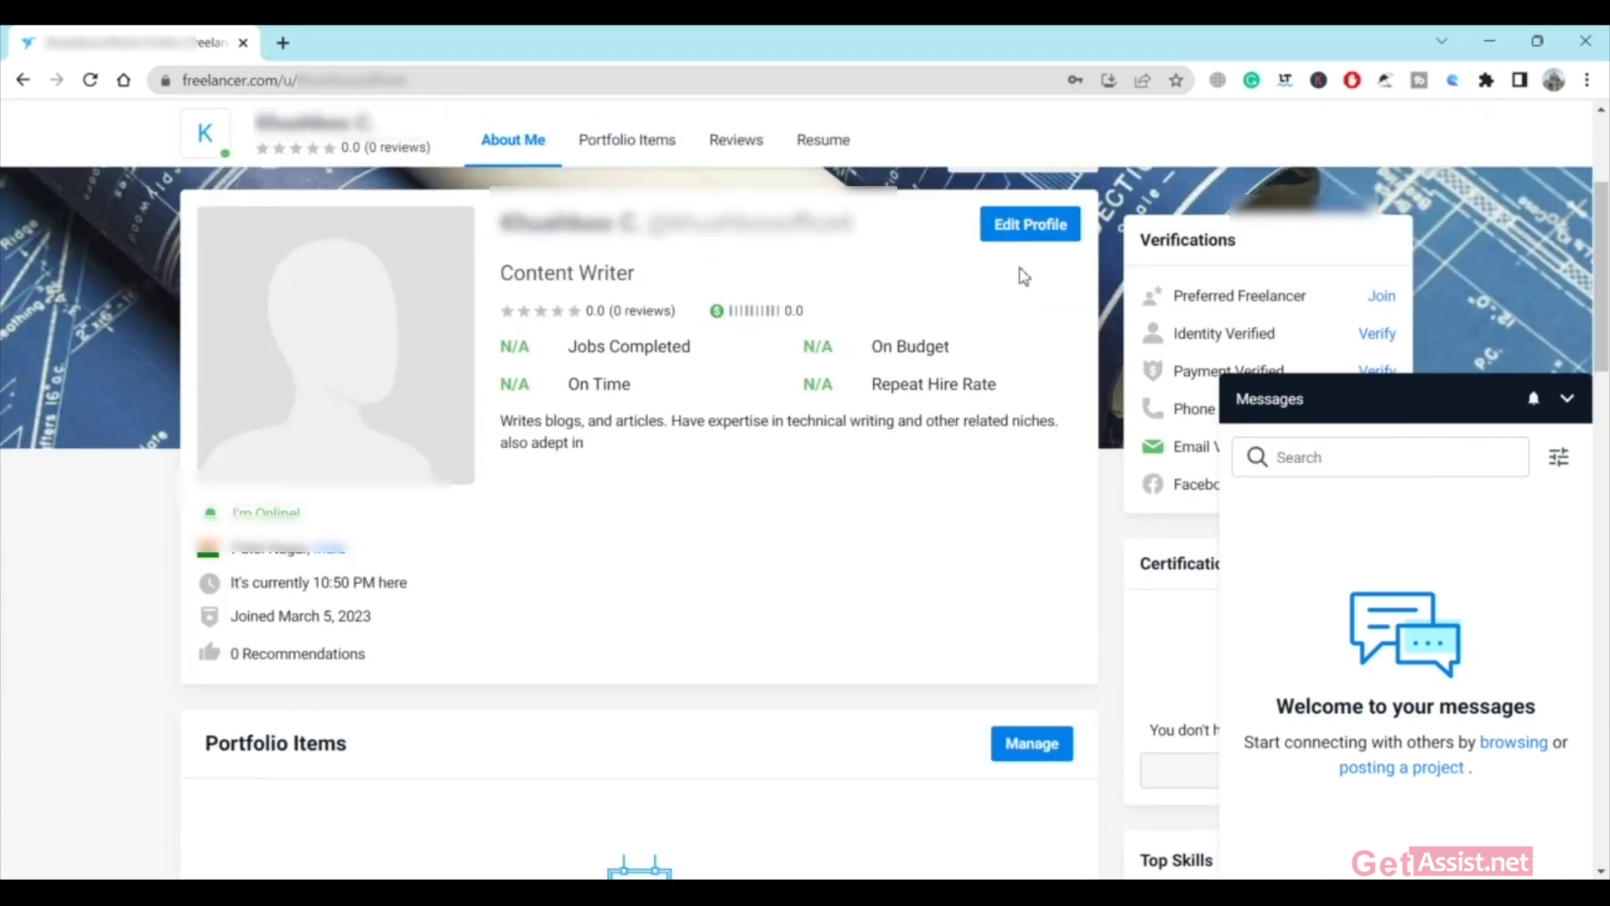
left_click(1020, 243)
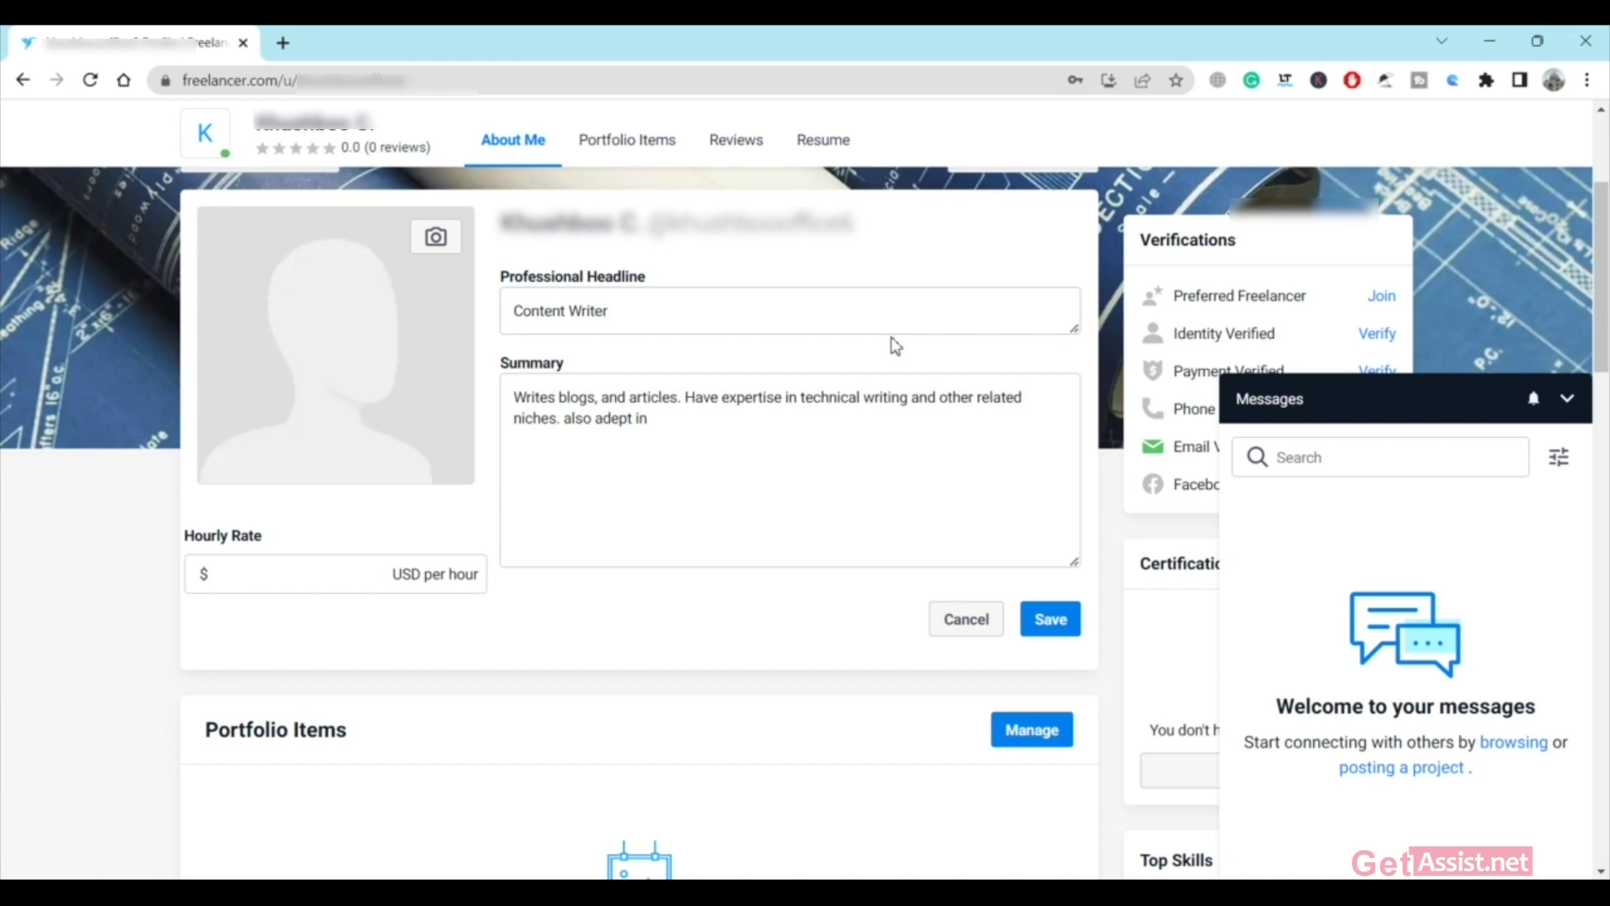
- Click into the Summary, then cancel editing without saving changes
left_click(860, 376)
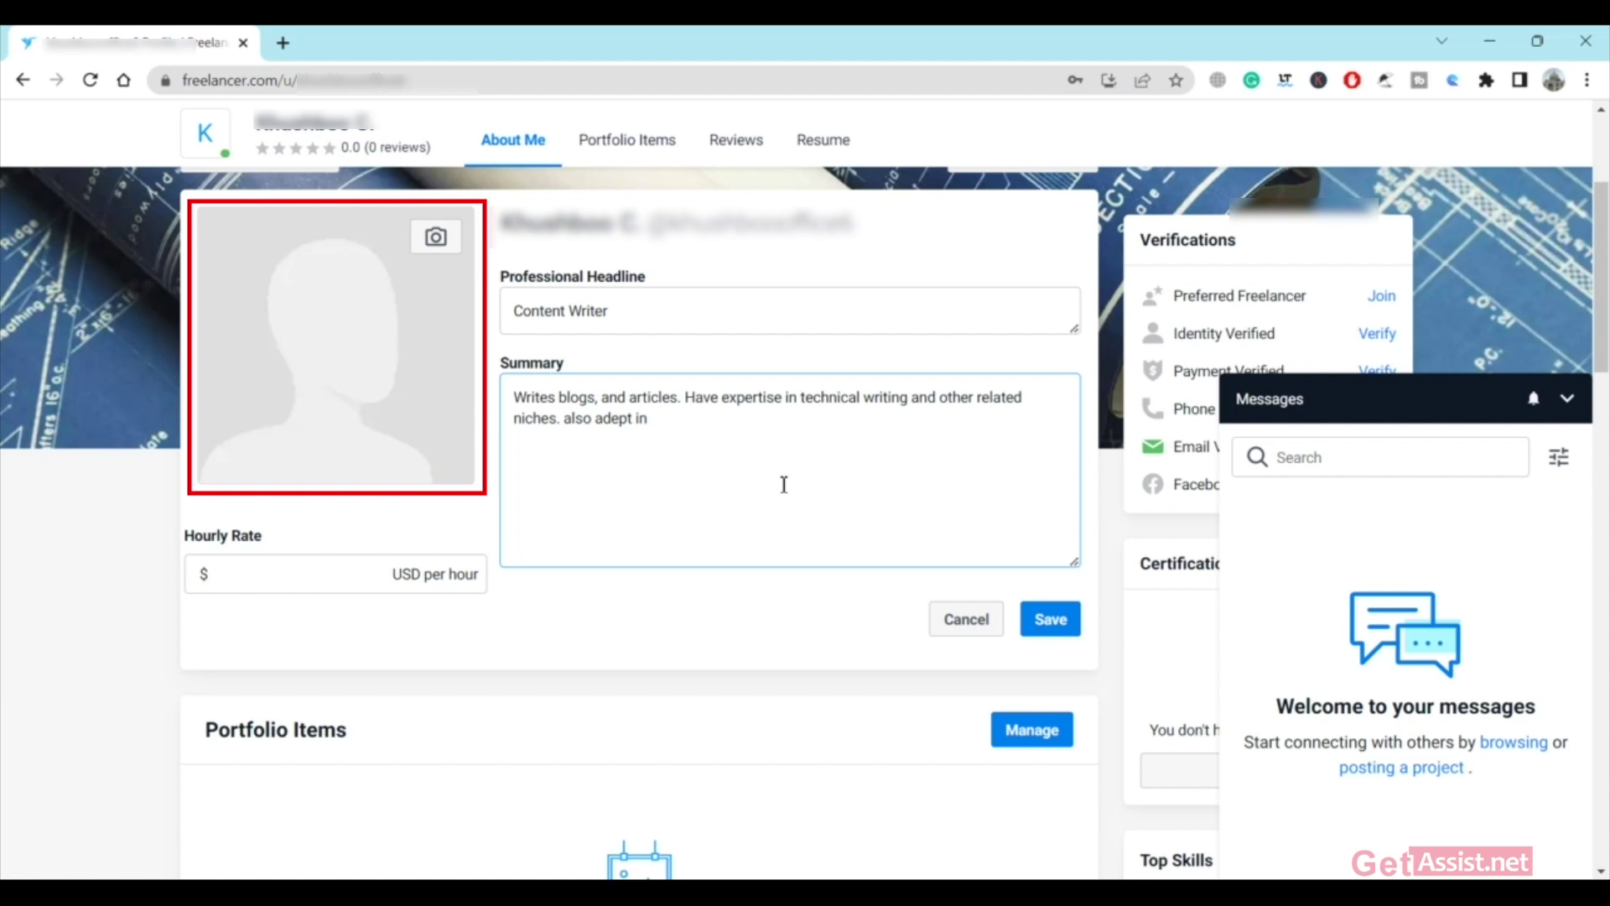
scroll(751, 575, "down", 3)
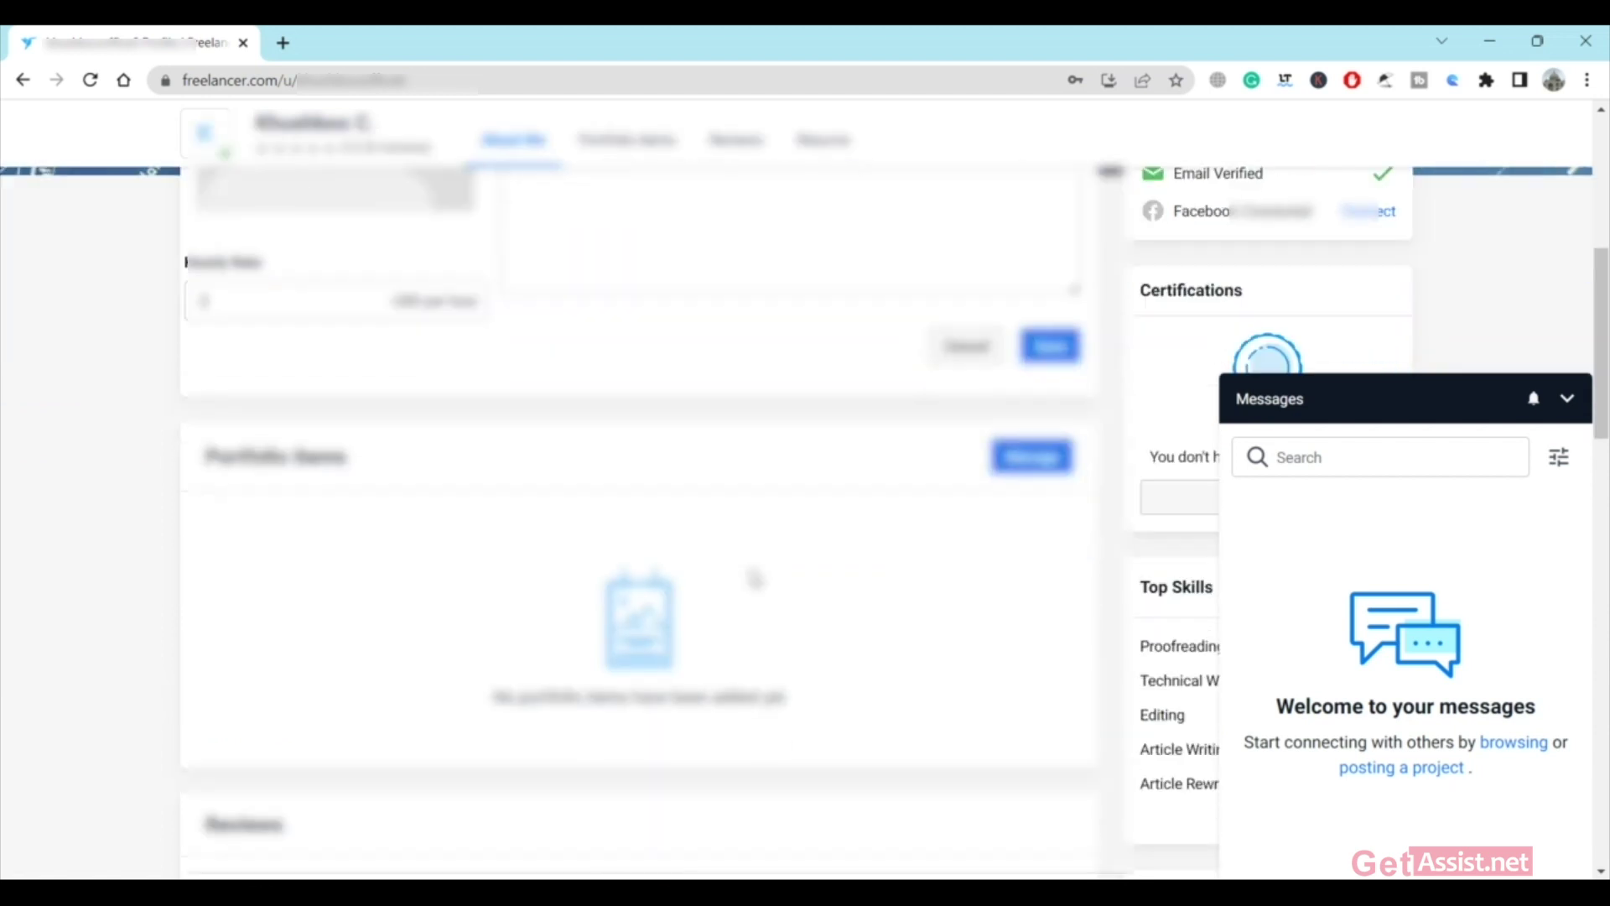
left_click(964, 330)
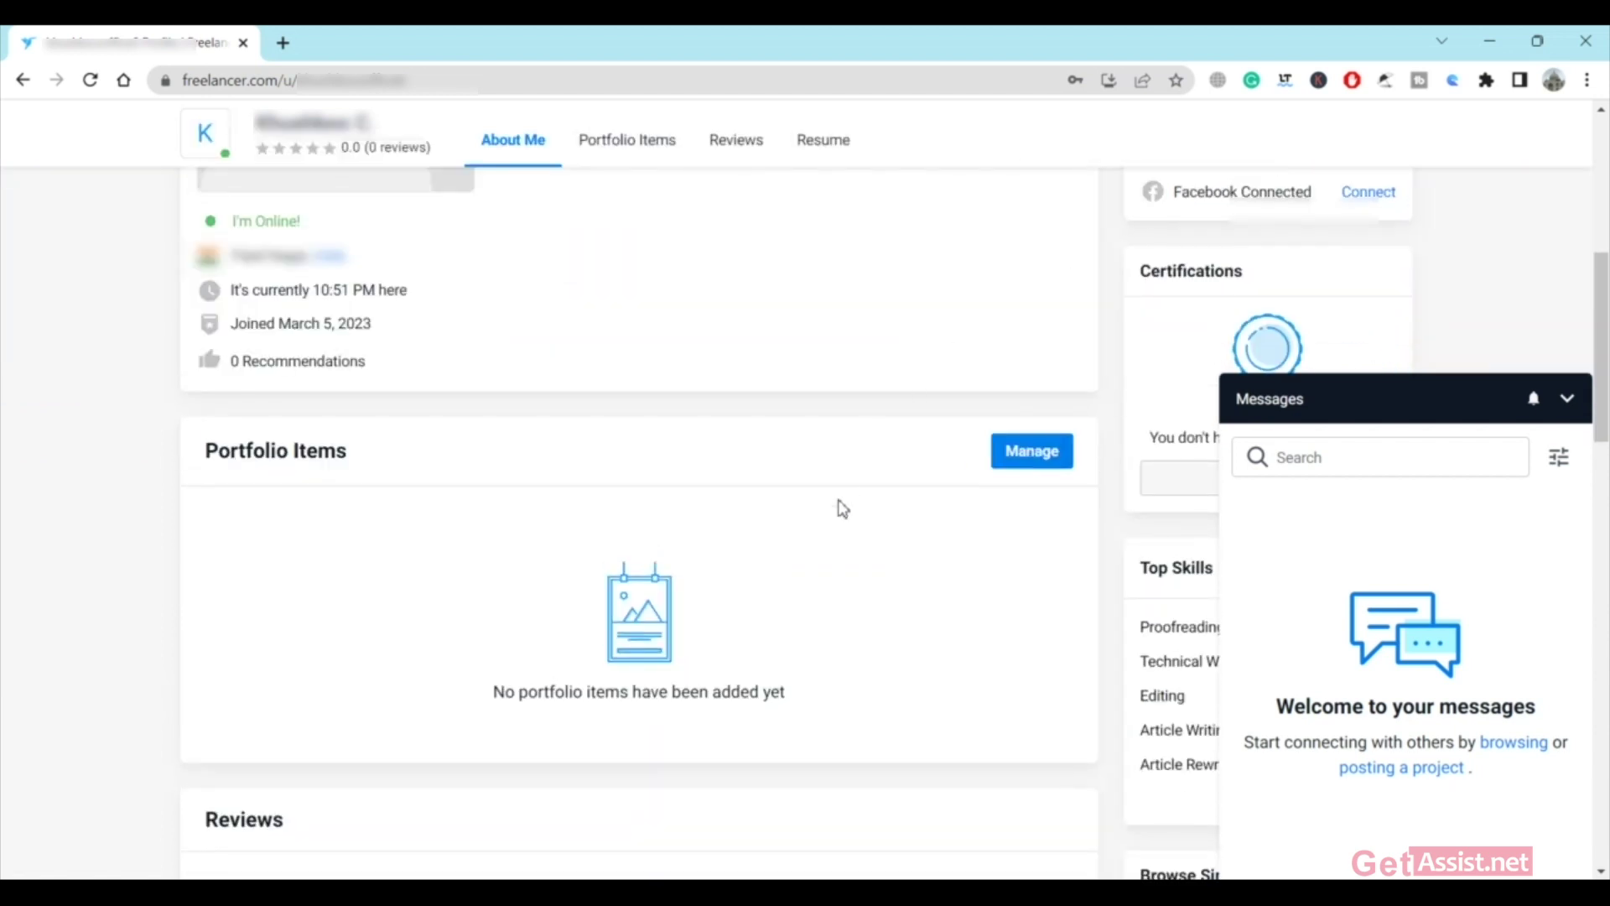
- Scroll through the empty Portfolio, Reviews, Experience, Education, Qualifications and Publications sections
scroll(841, 508, "down", 2)
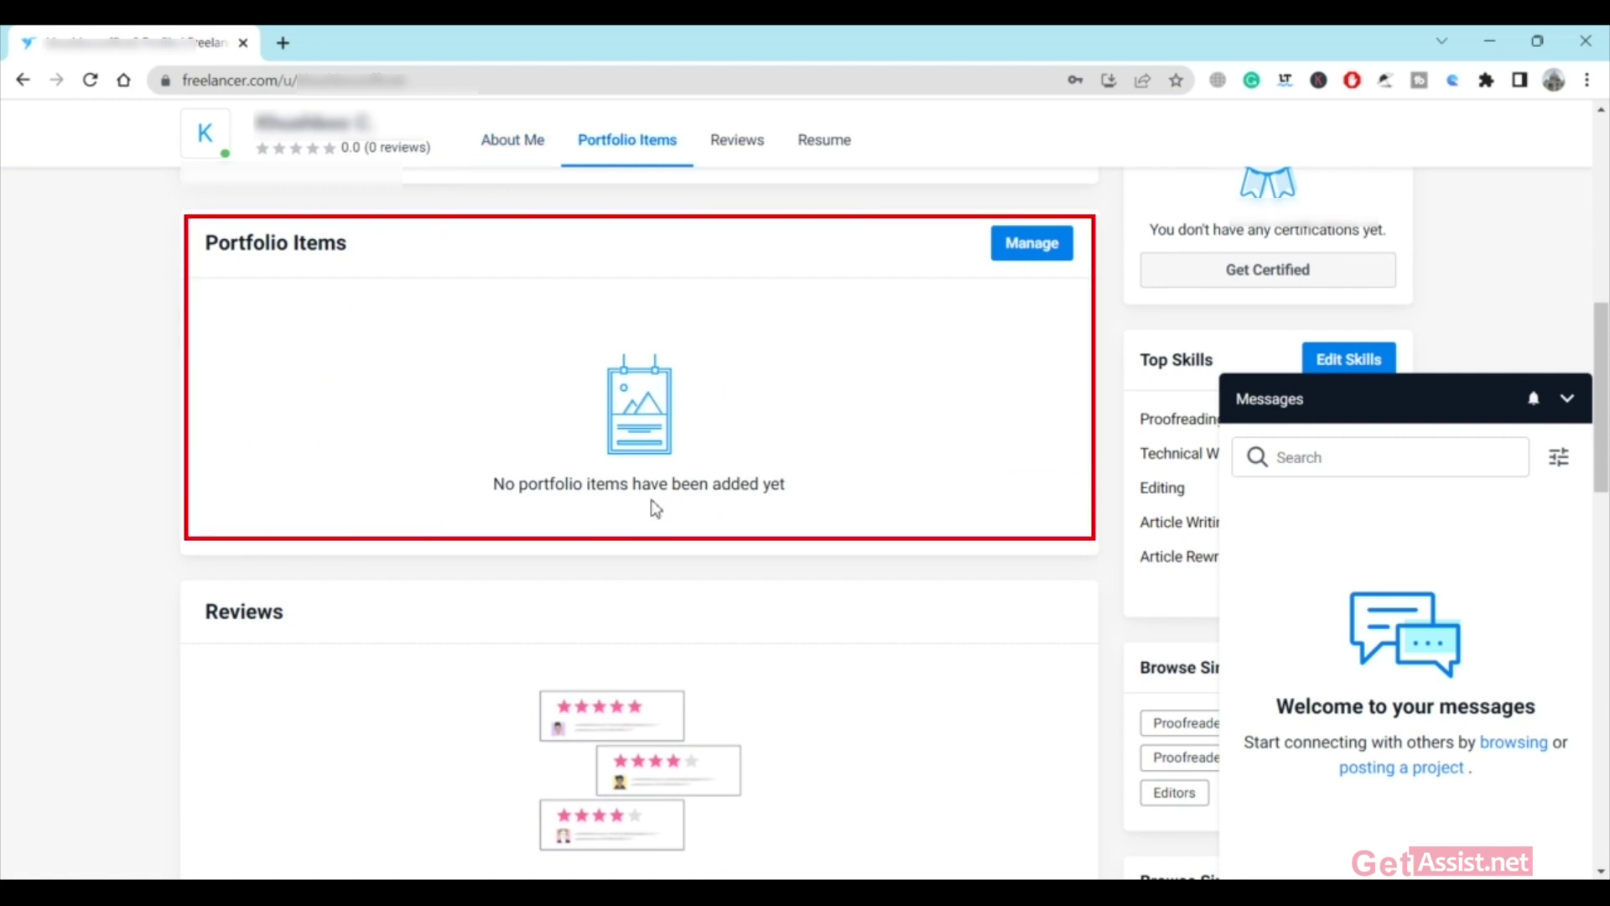
scroll(656, 508, "down", 4)
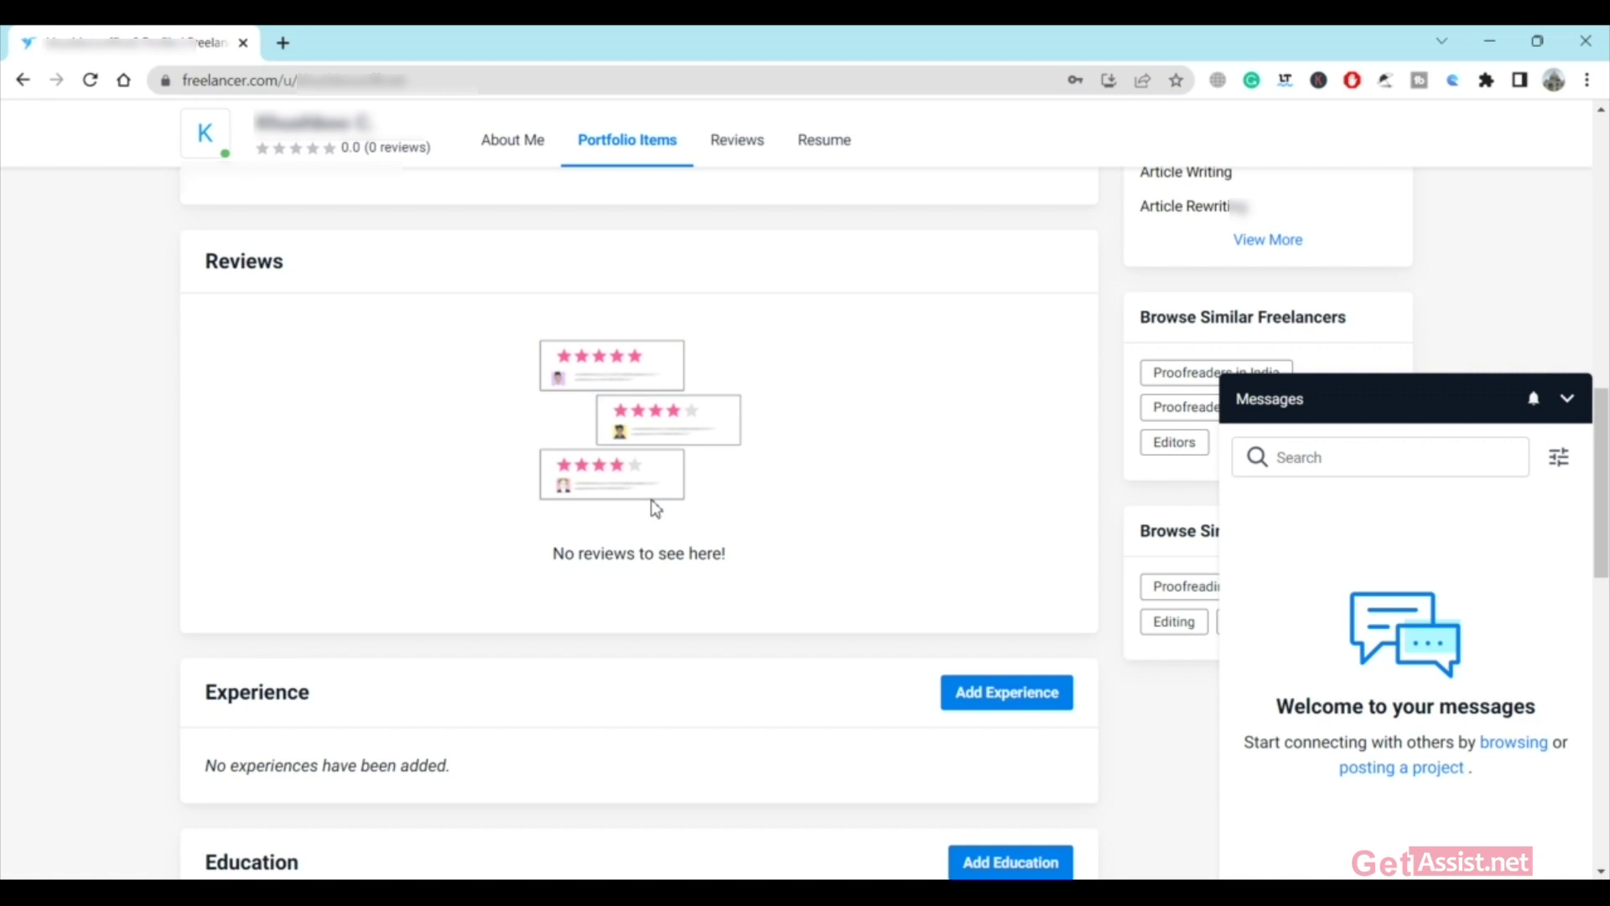
scroll(656, 508, "down", 5)
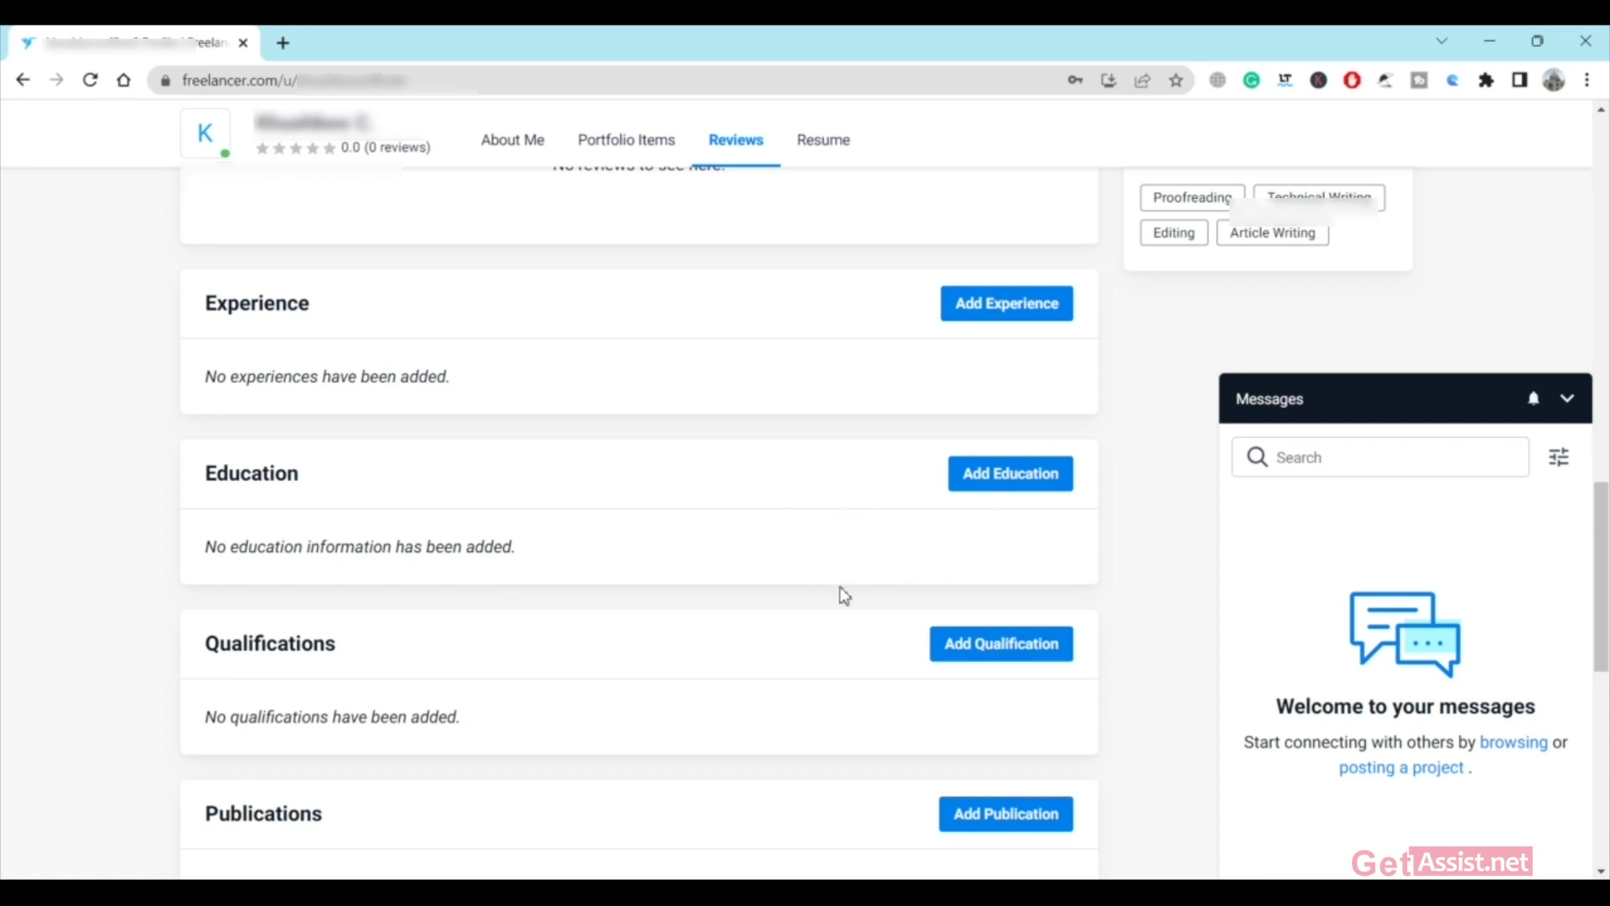
scroll(841, 593, "down", 3)
scroll(863, 713, "down", 1)
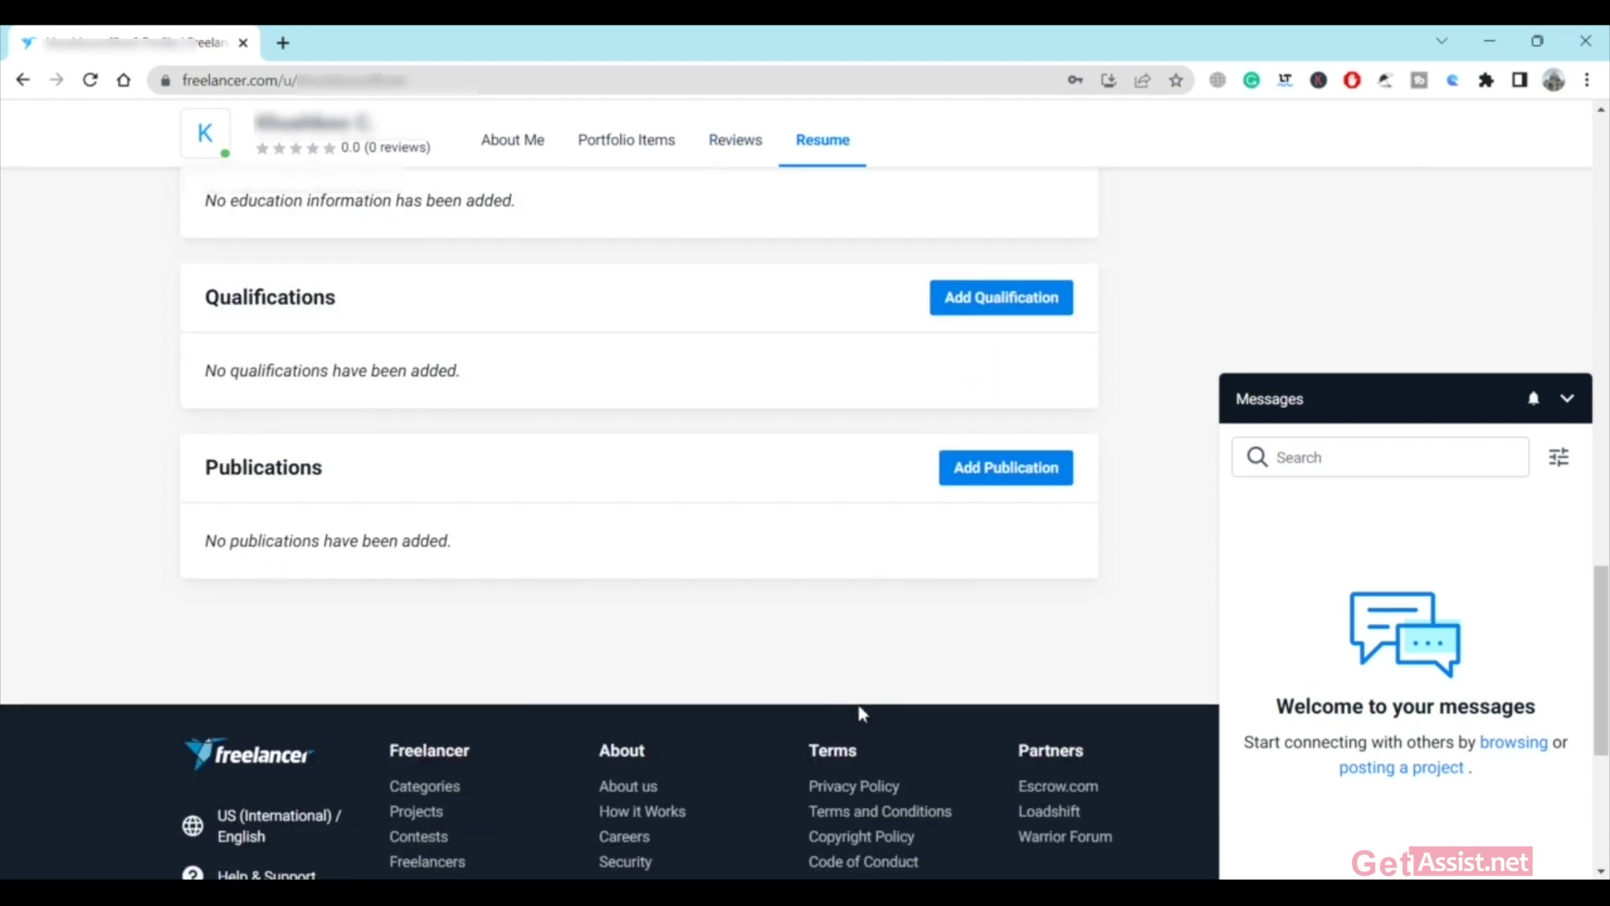
scroll(861, 714, "up", 1)
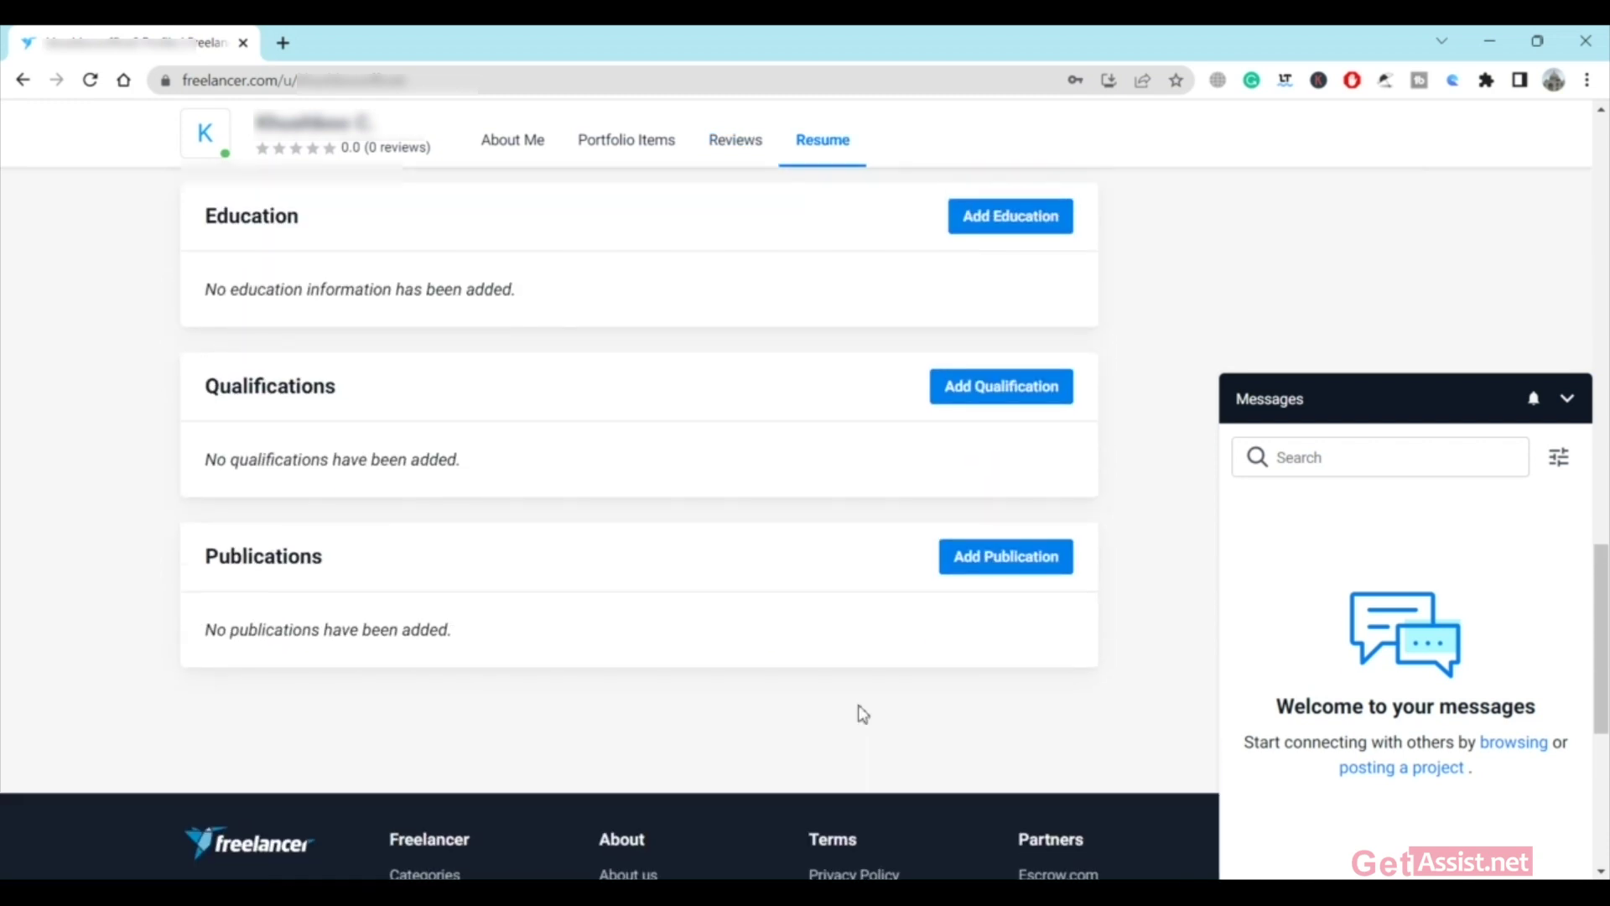
scroll(796, 369, "down", 2)
scroll(797, 368, "up", 5)
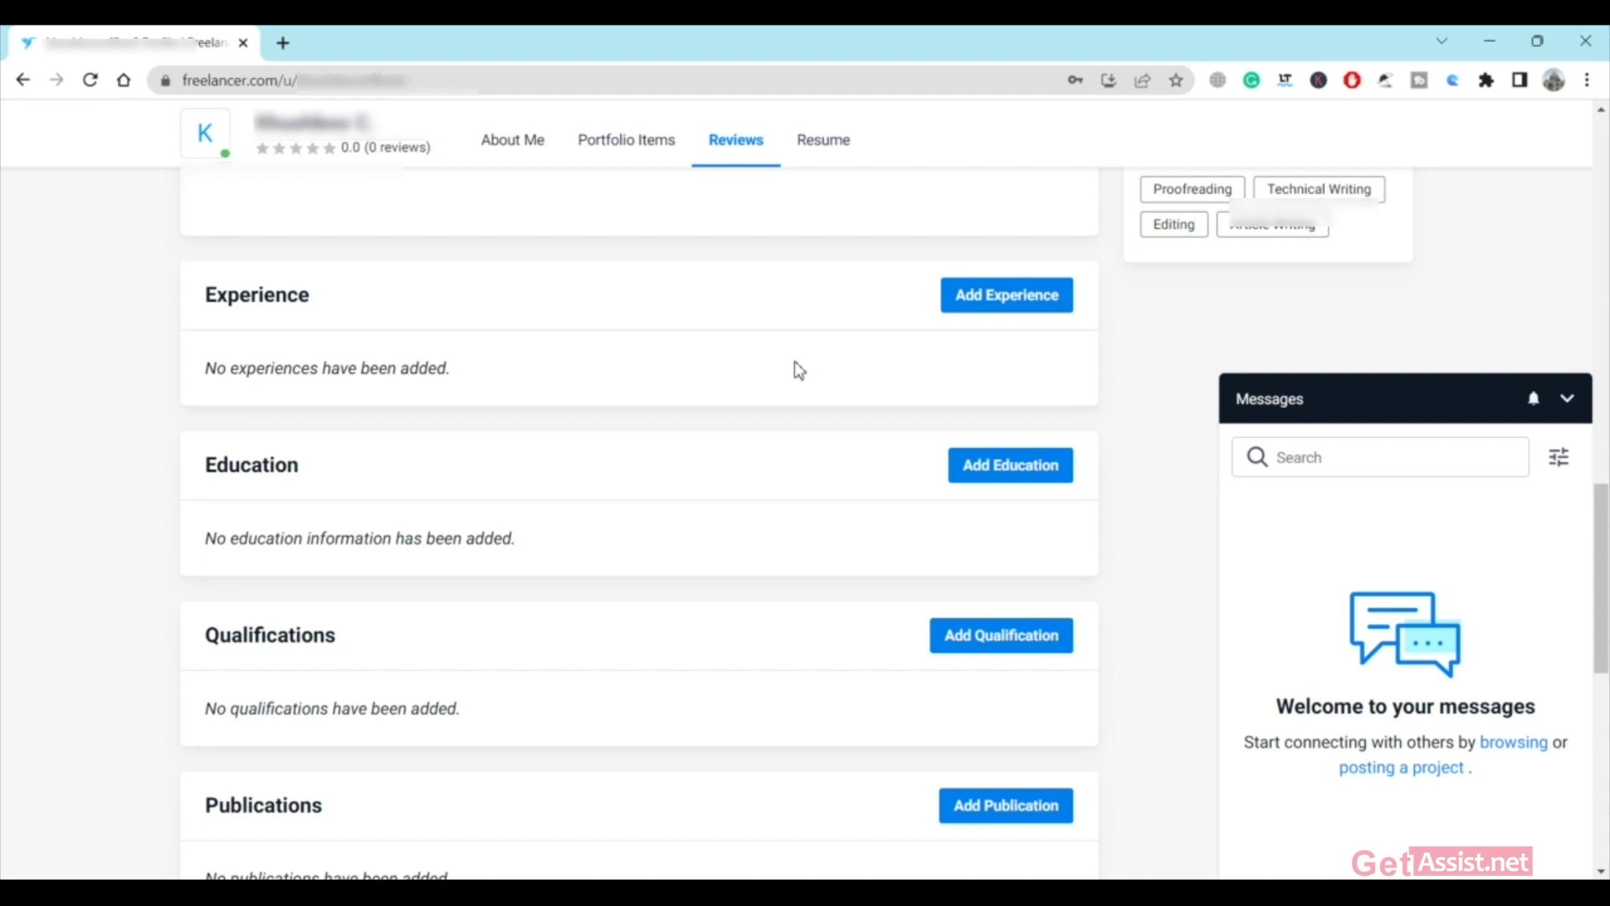
scroll(556, 635, "down", 4)
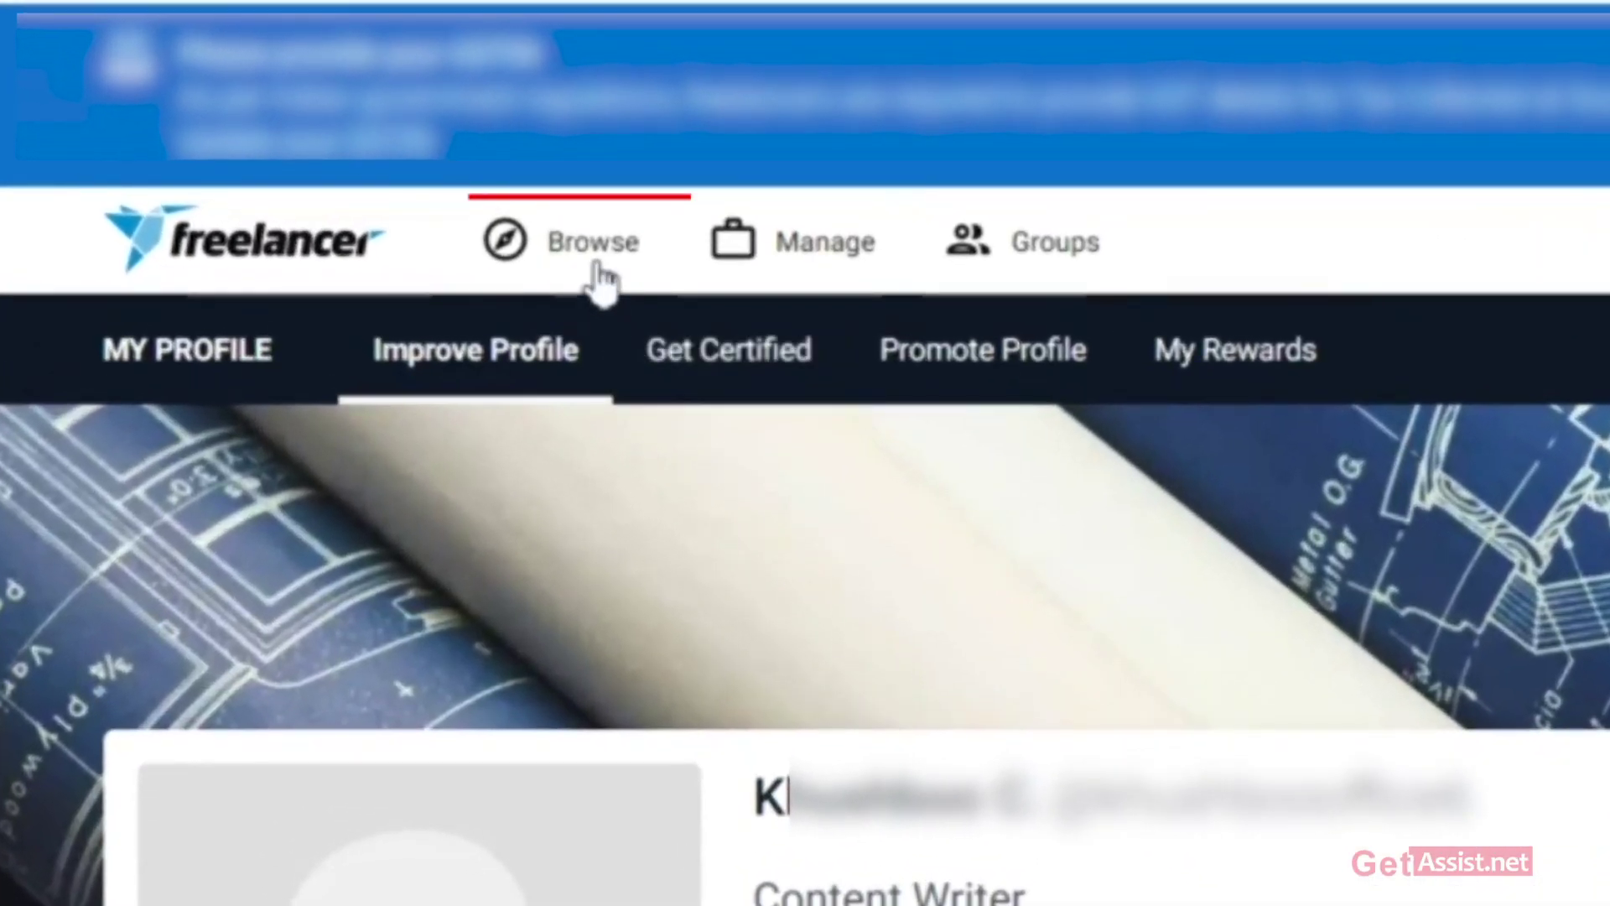
- Use Browse > Projects in the header to list the 616 available projects
left_click(452, 215)
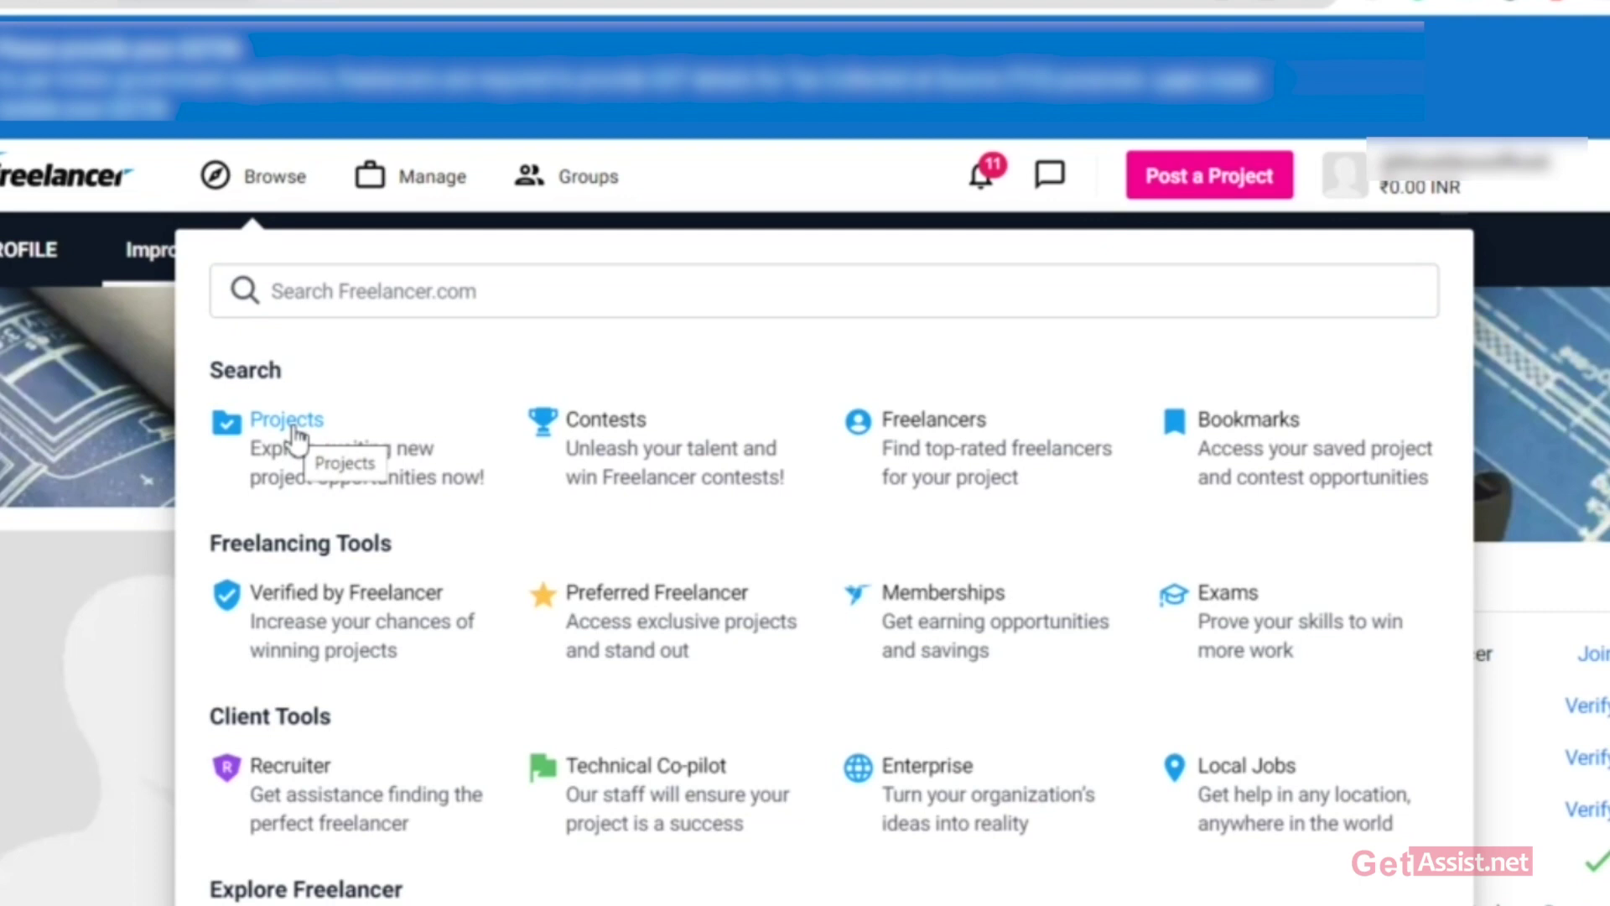
left_click(289, 425)
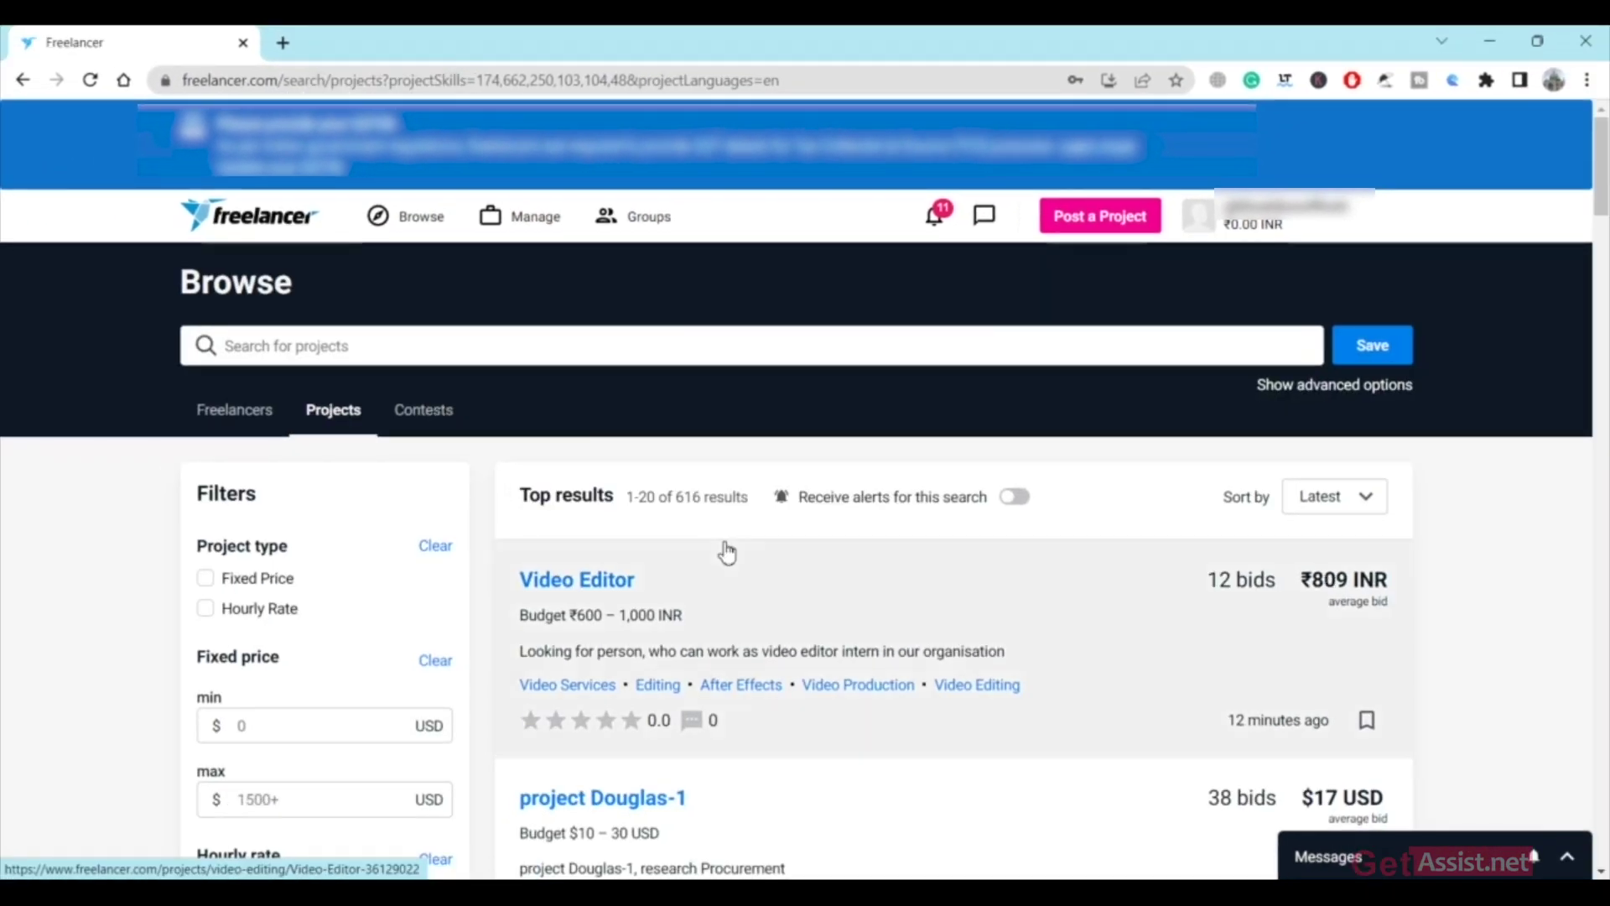
- Browse the filtered writing projects and open the 'Write an article' listing
scroll(724, 550, "down", 6)
scroll(726, 550, "down", 1)
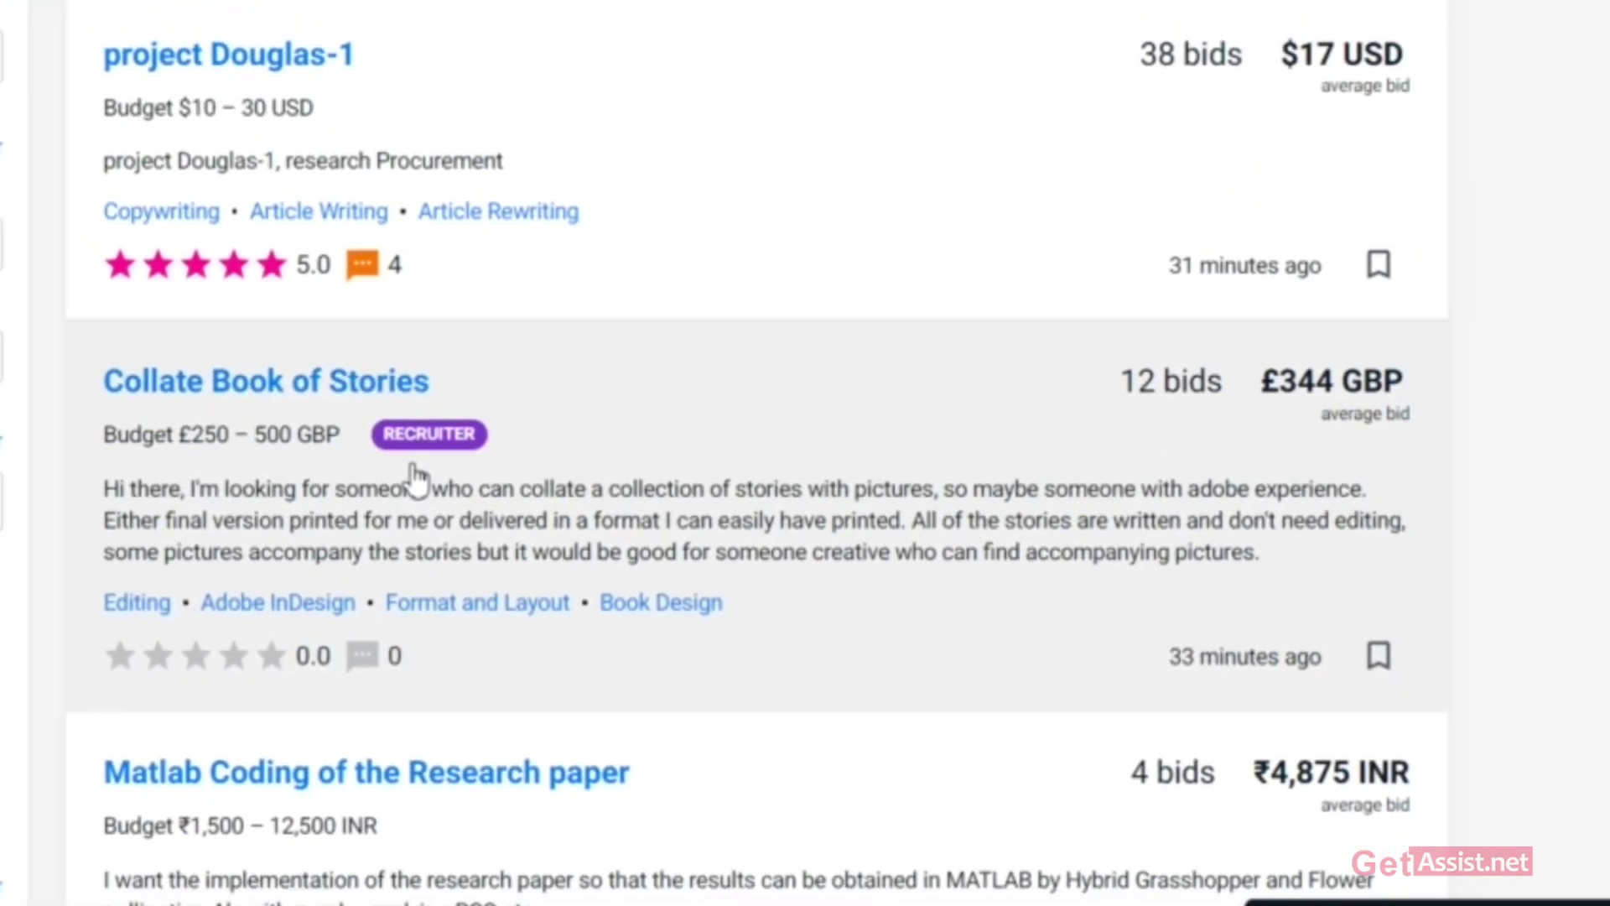
scroll(420, 482, "down", 6)
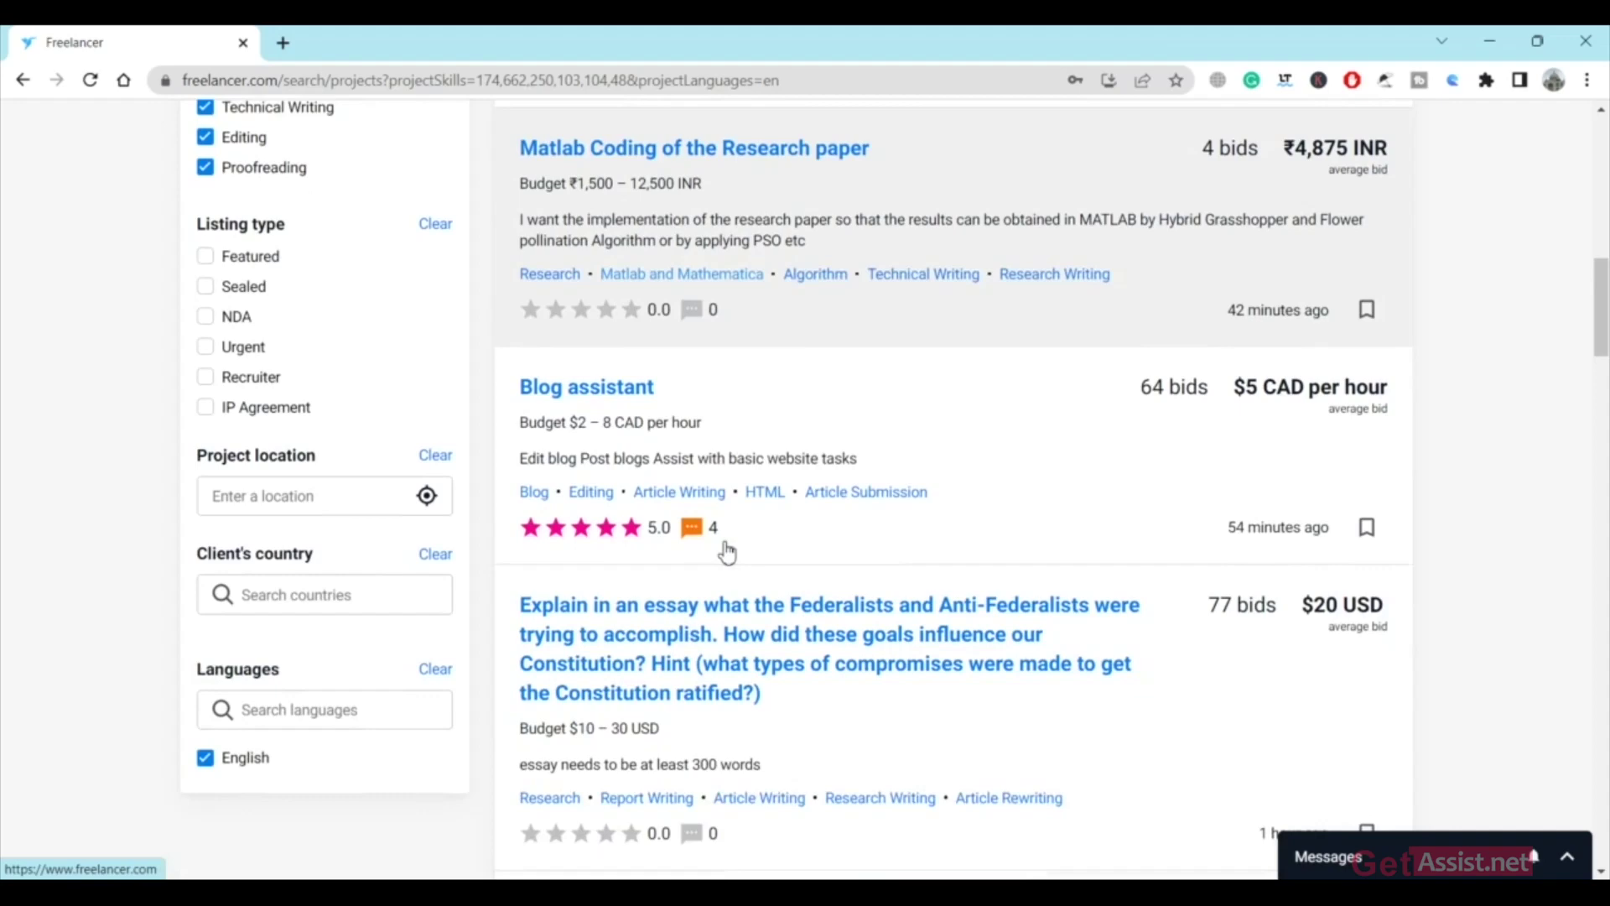
scroll(727, 554, "down", 2)
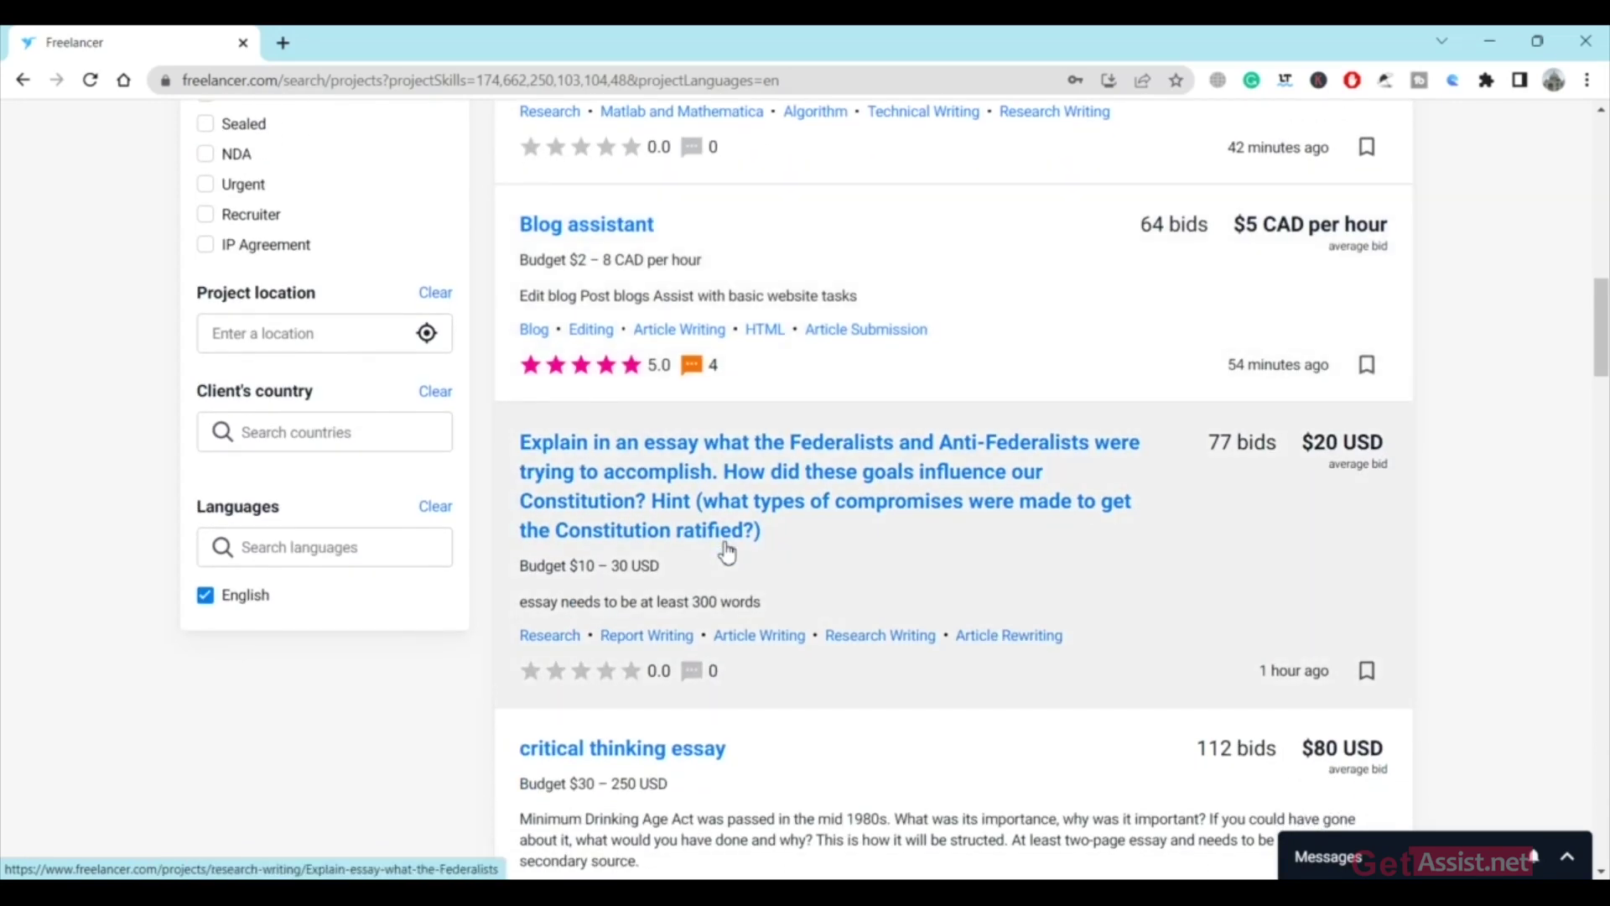
scroll(727, 553, "down", 12)
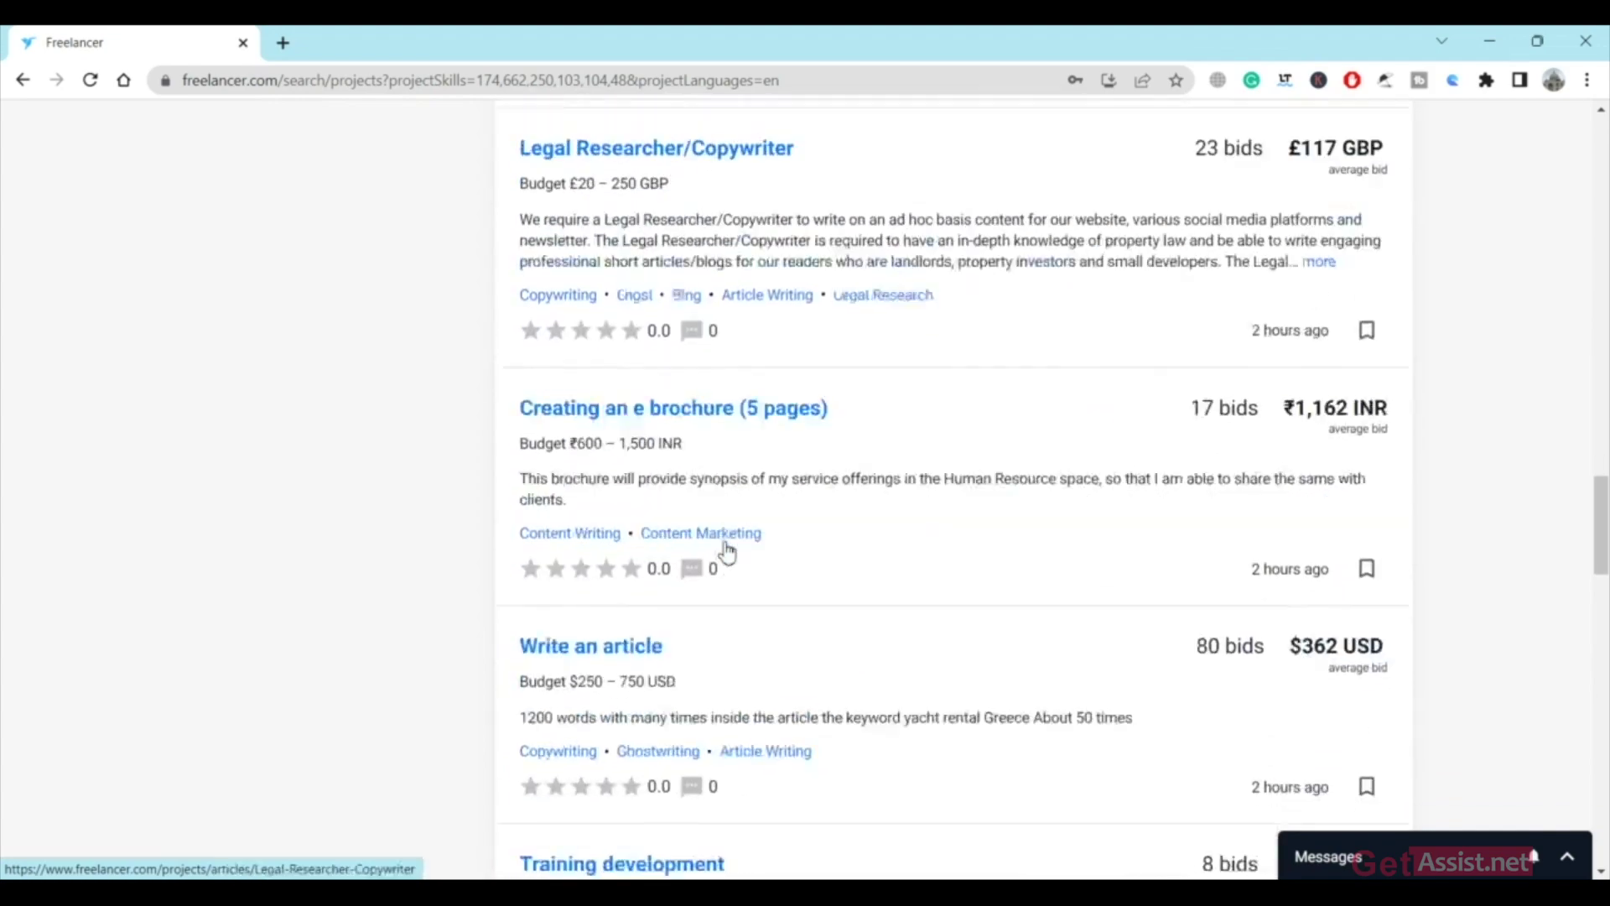
scroll(727, 554, "down", 14)
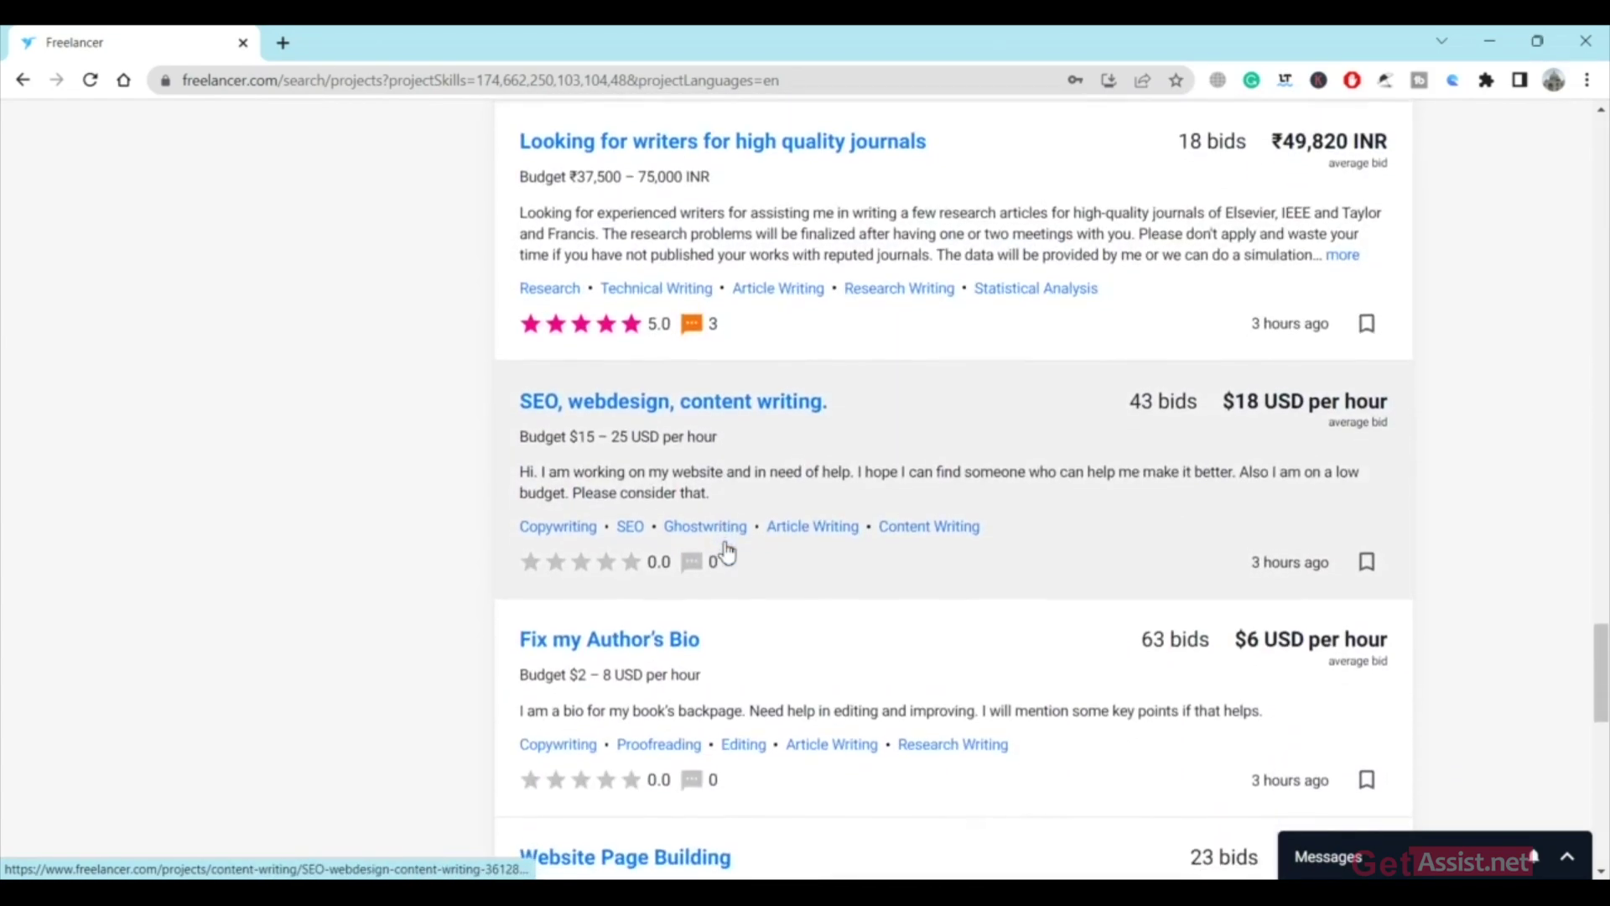
scroll(727, 553, "down", 9)
scroll(727, 553, "up", 7)
scroll(727, 553, "up", 4)
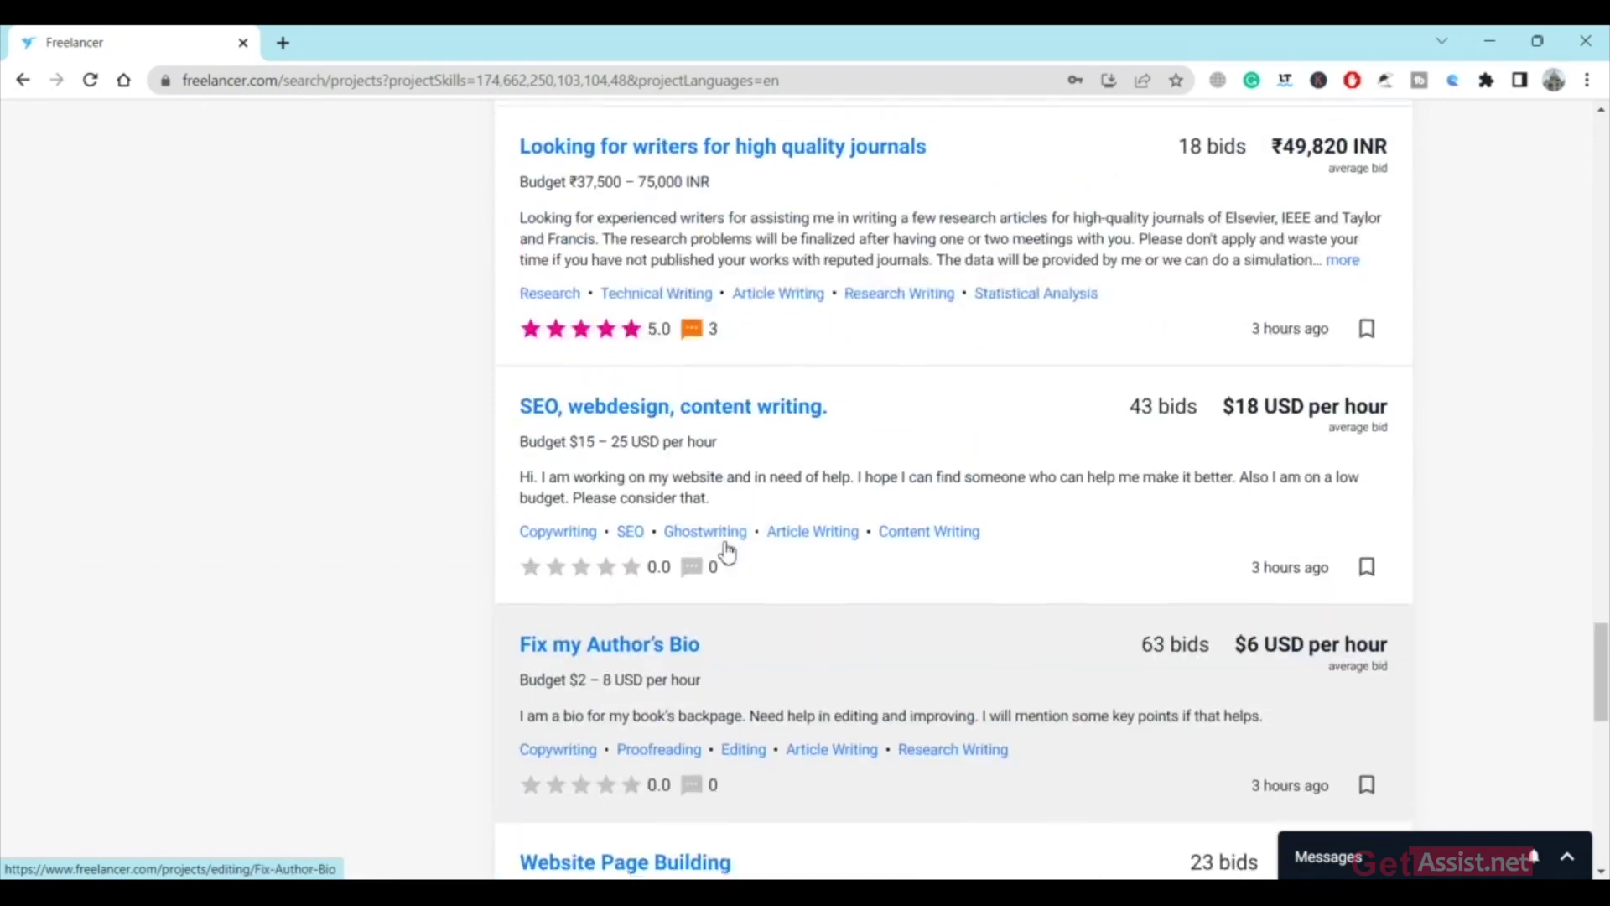
scroll(727, 554, "up", 2)
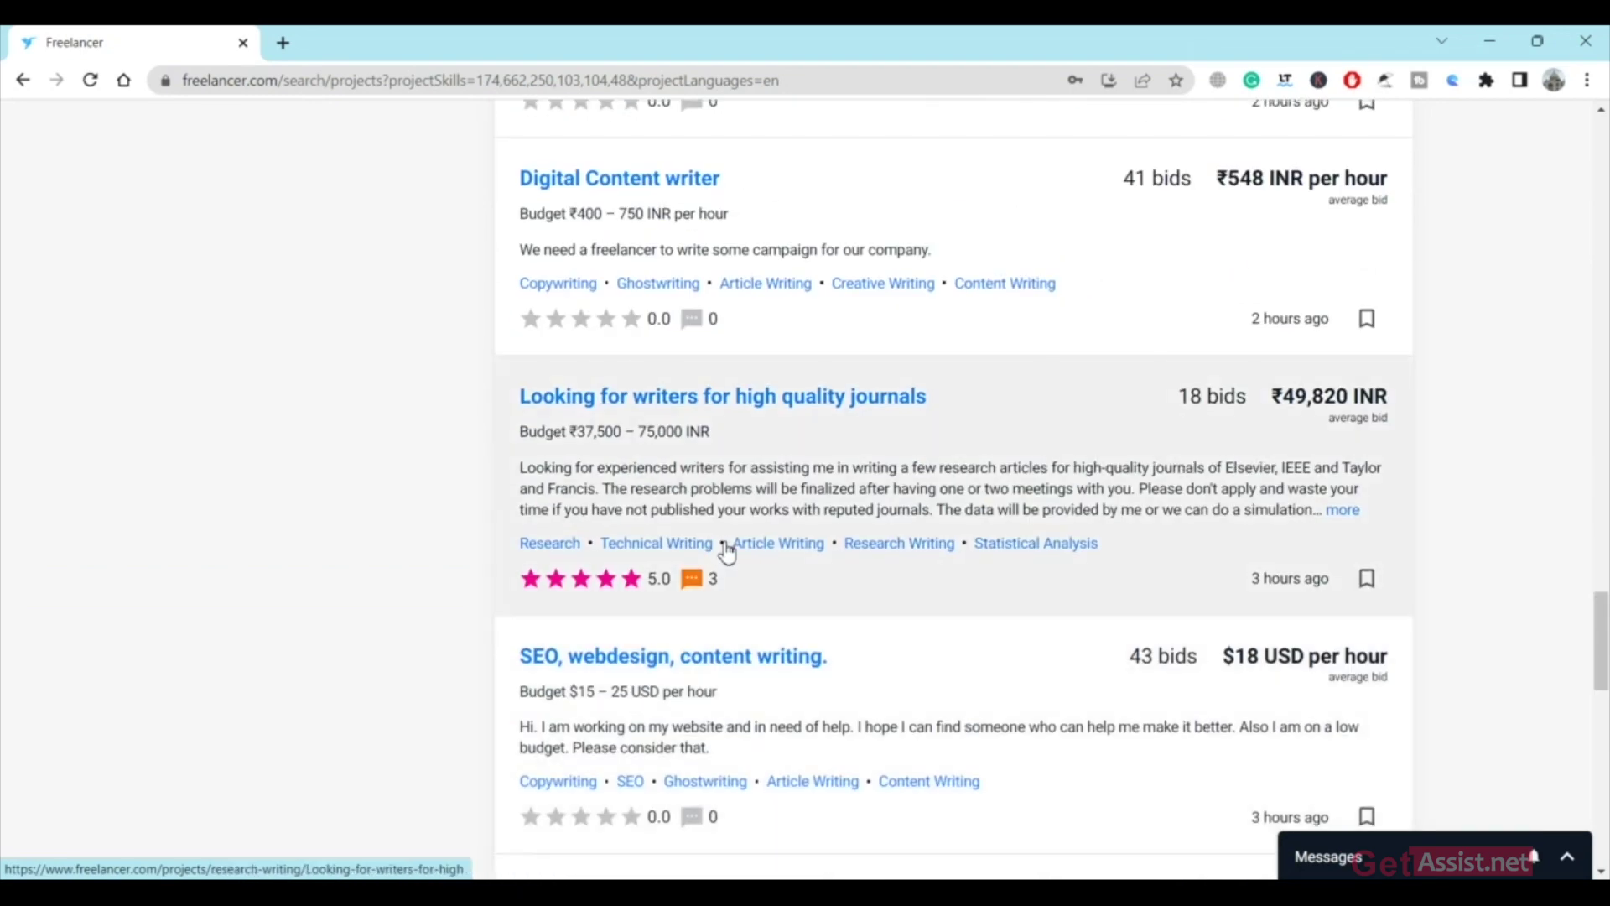
scroll(728, 554, "up", 12)
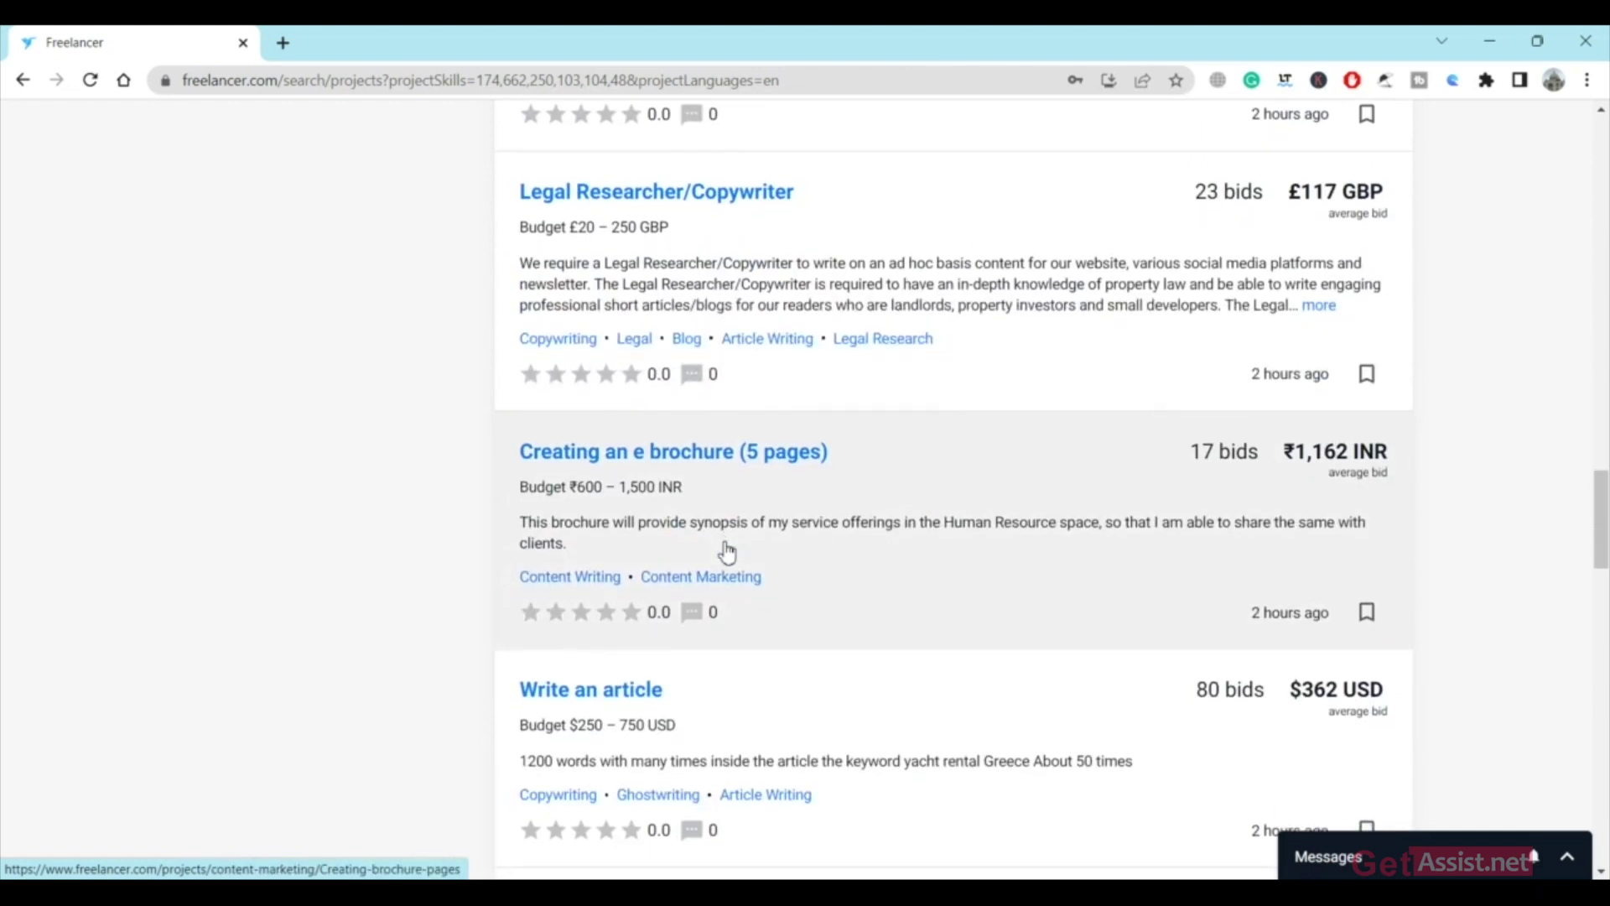
left_click(641, 692)
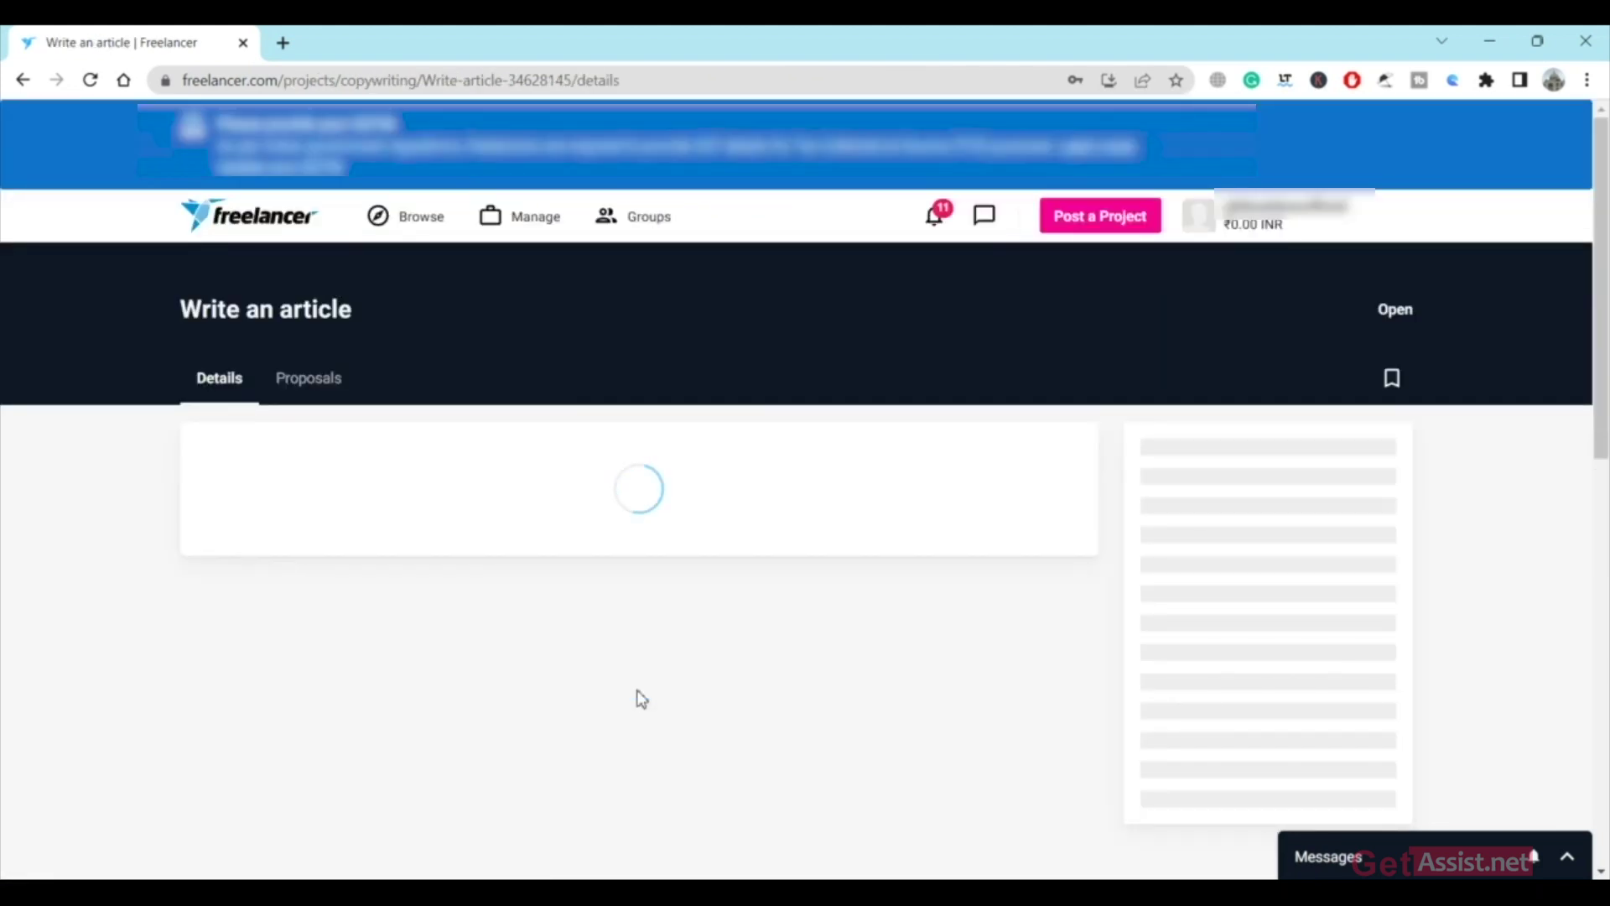
- Scroll past the $250–750 USD budget, details and skills to the Complete your profile card
scroll(693, 676, "down", 5)
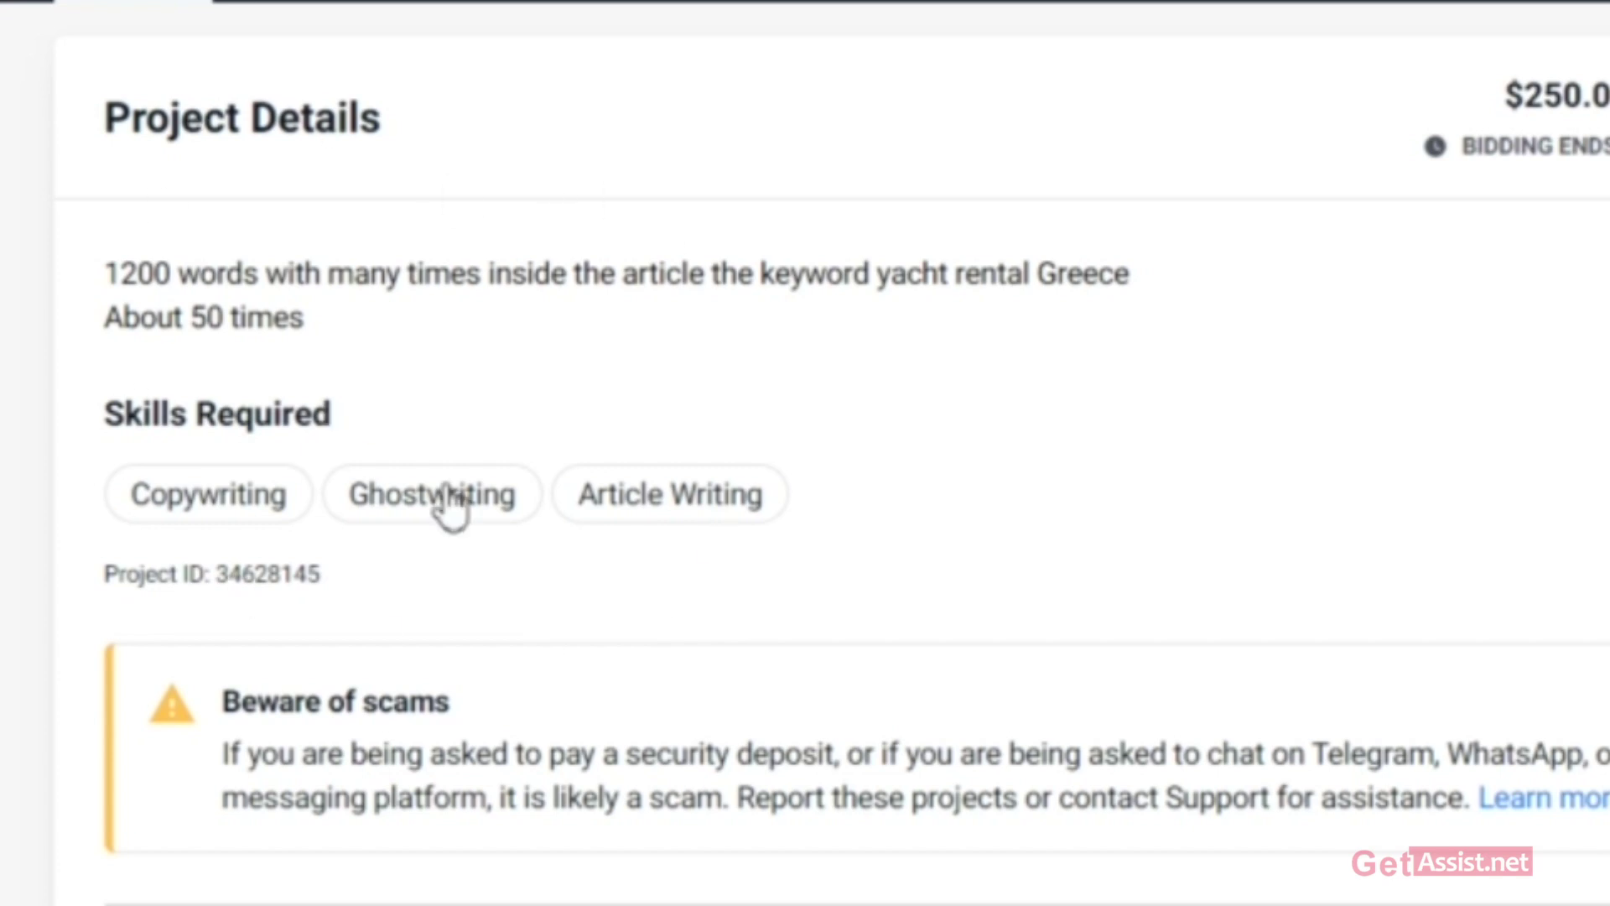
scroll(650, 736, "down", 1)
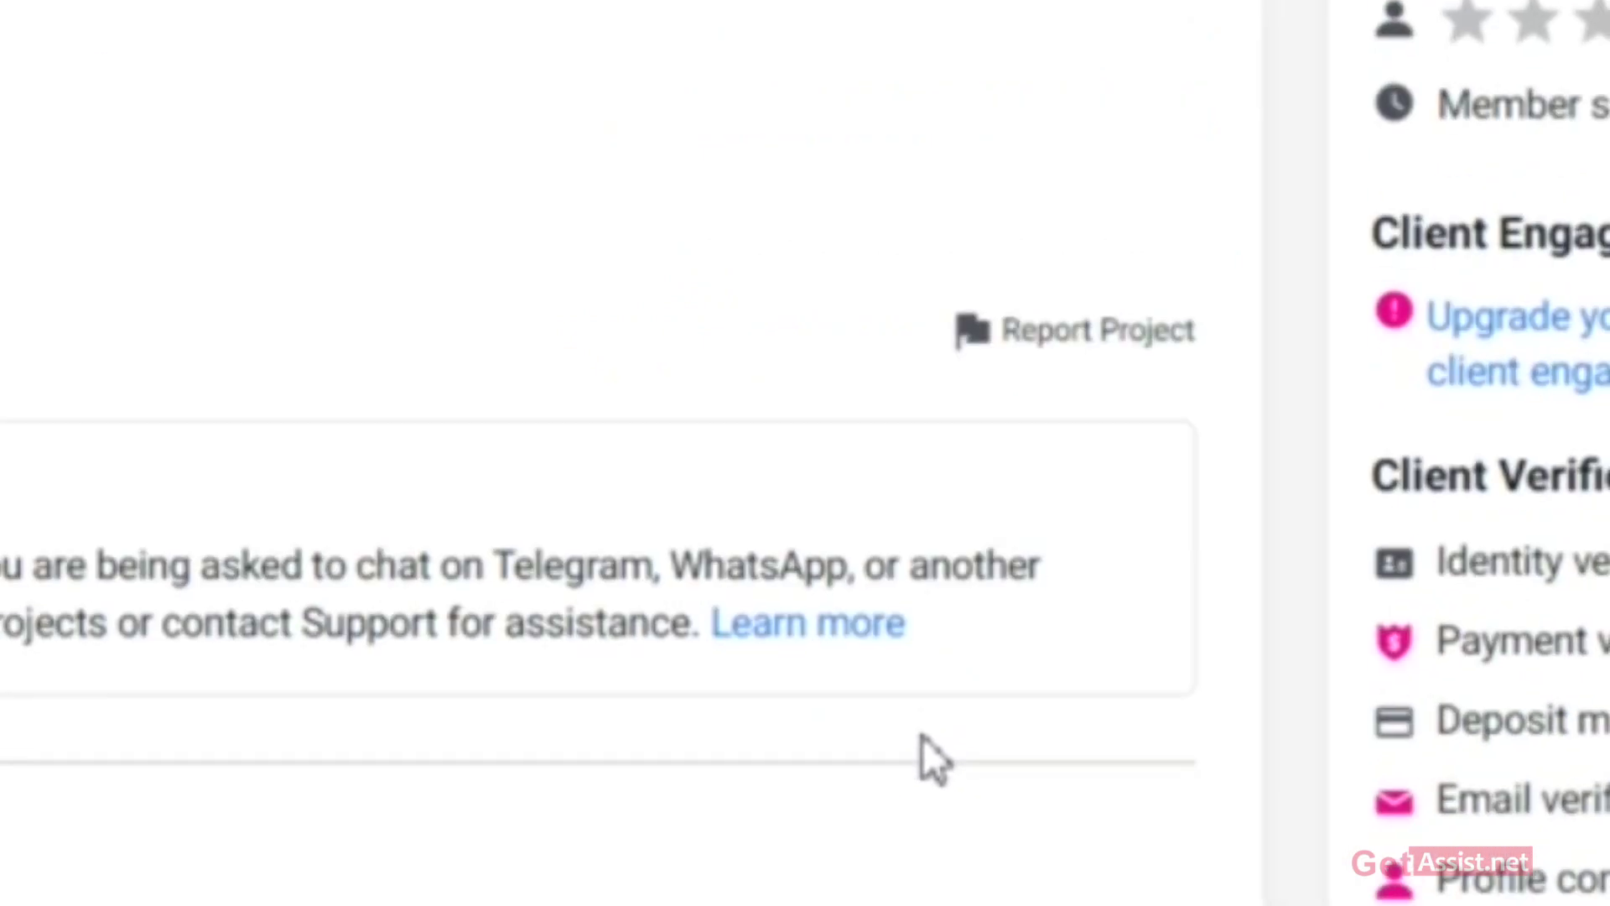
scroll(923, 736, "down", 5)
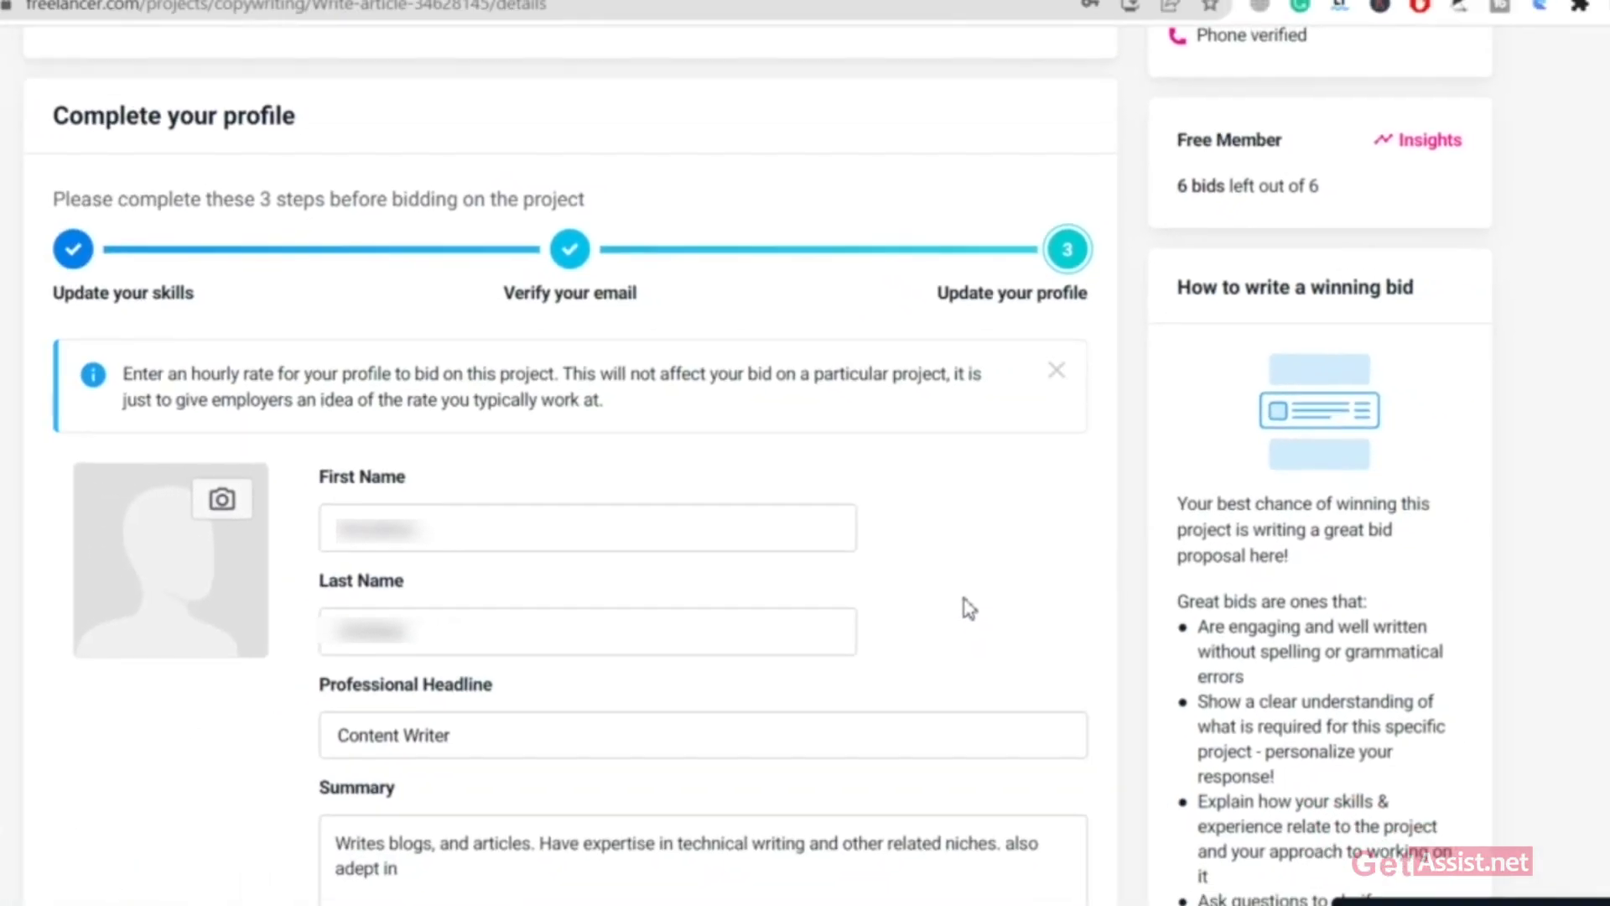
scroll(959, 729, "down", 3)
left_click(958, 724)
scroll(961, 722, "up", 3)
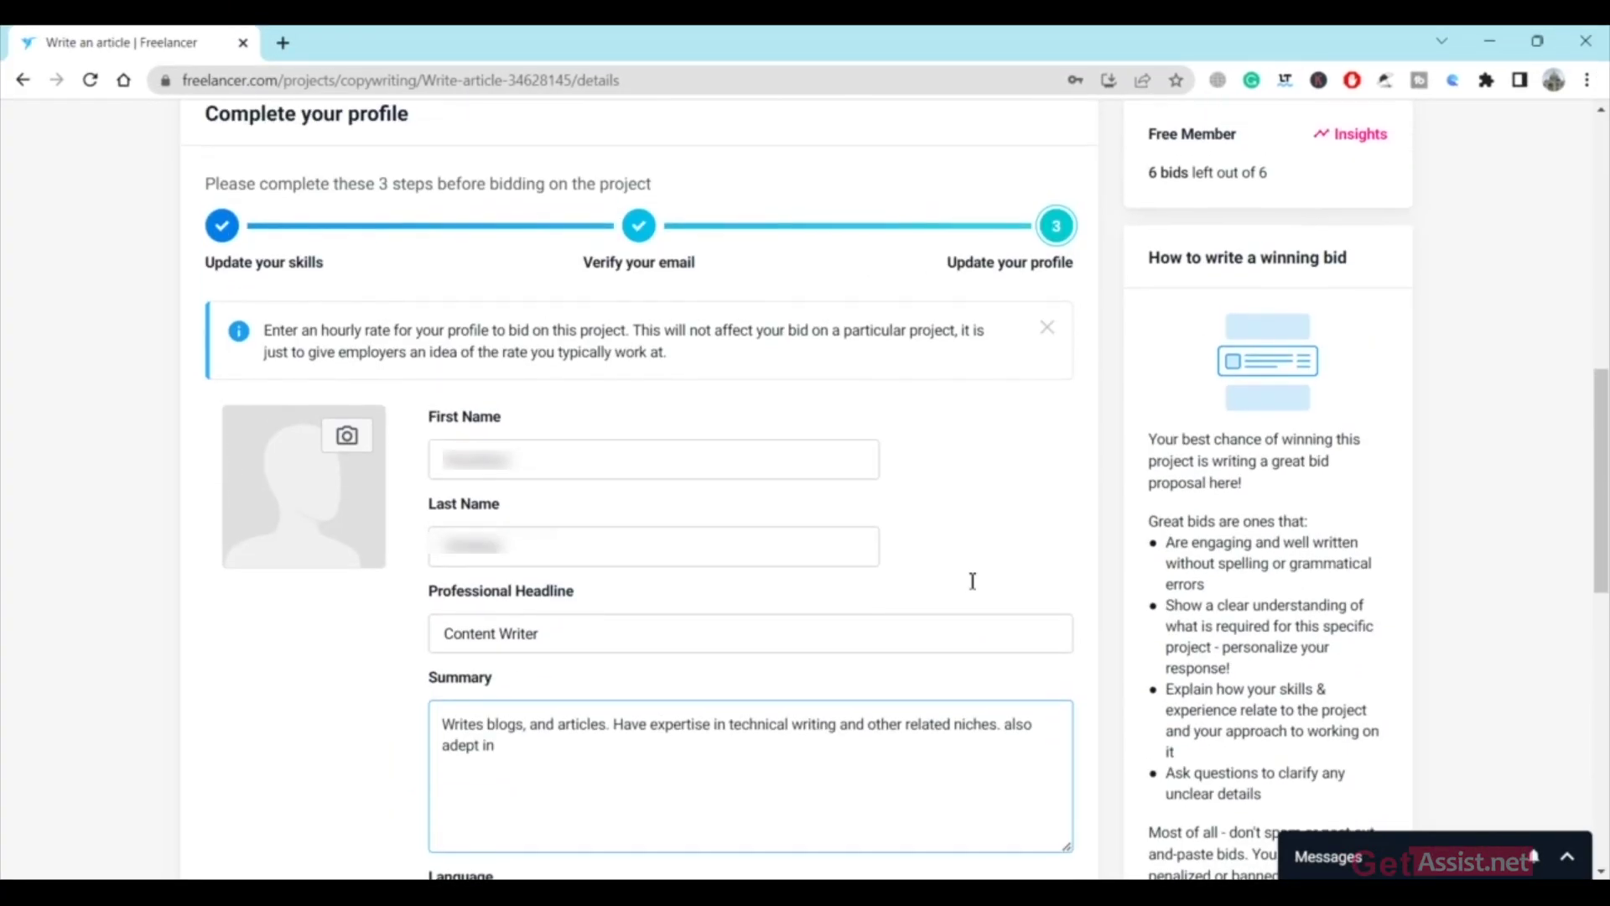
left_click(973, 585)
scroll(972, 587, "down", 3)
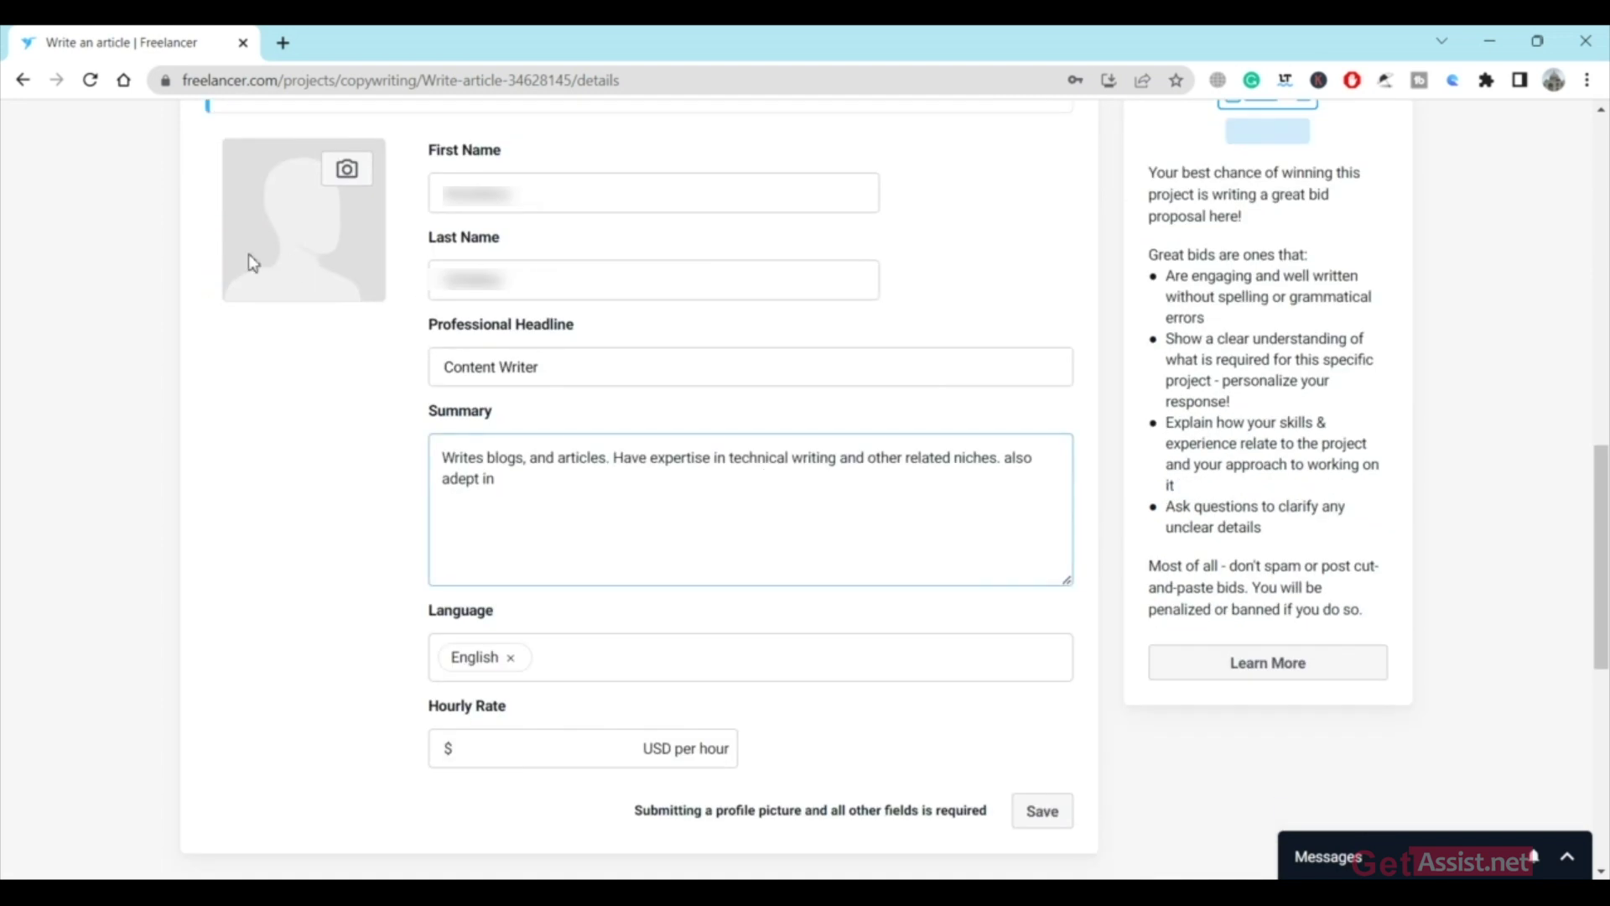
left_click(737, 546)
scroll(737, 546, "down", 3)
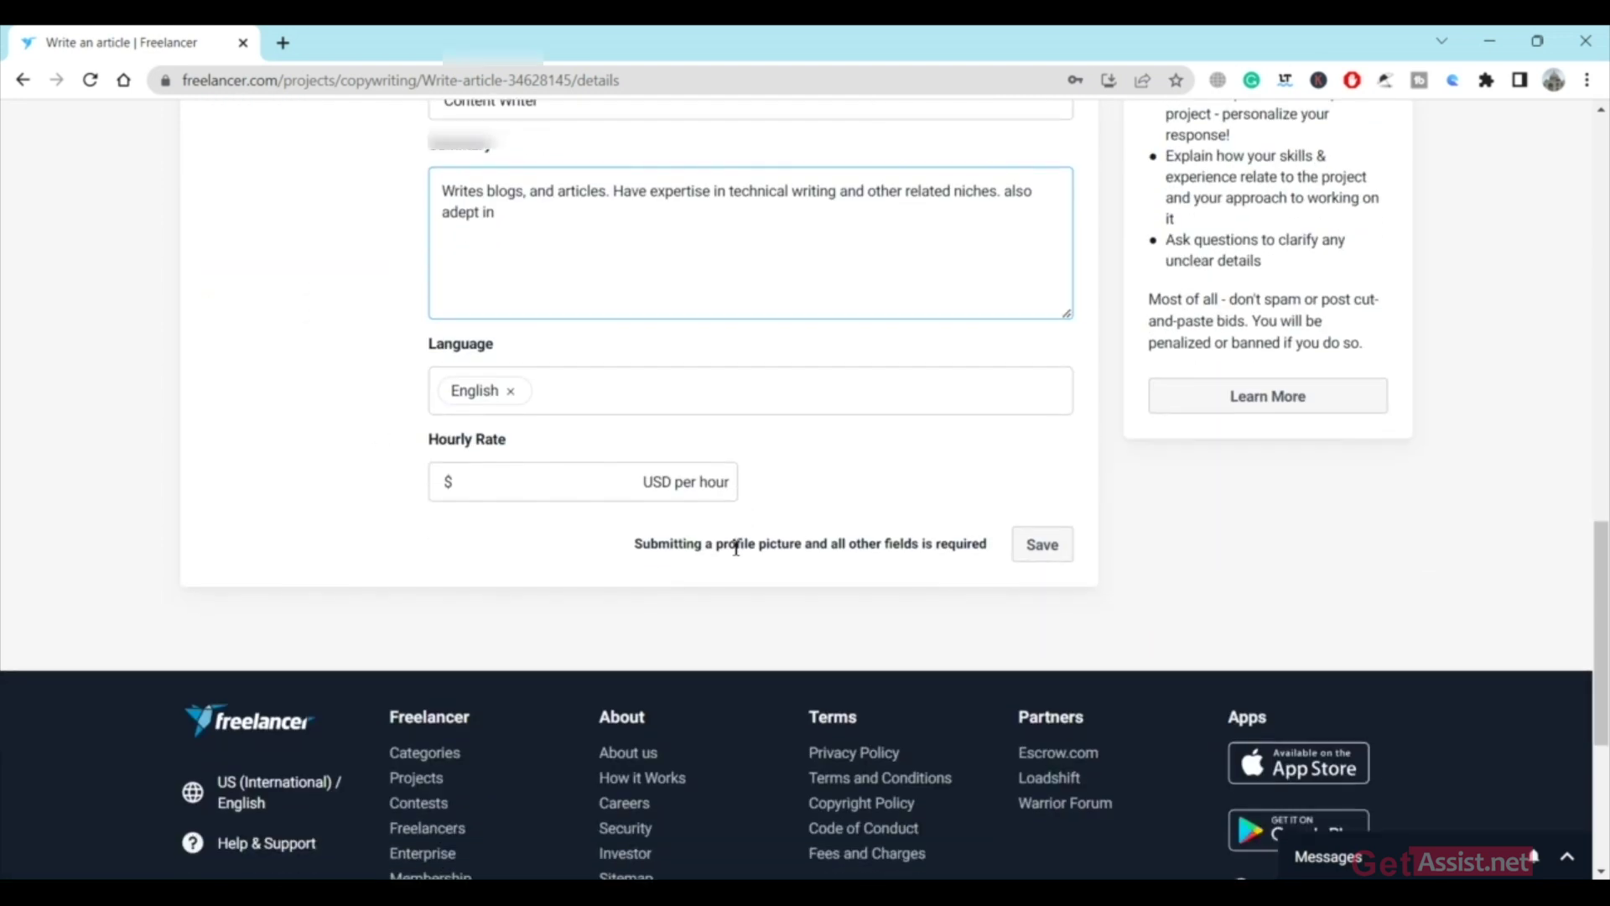
scroll(737, 546, "up", 3)
scroll(708, 600, "down", 3)
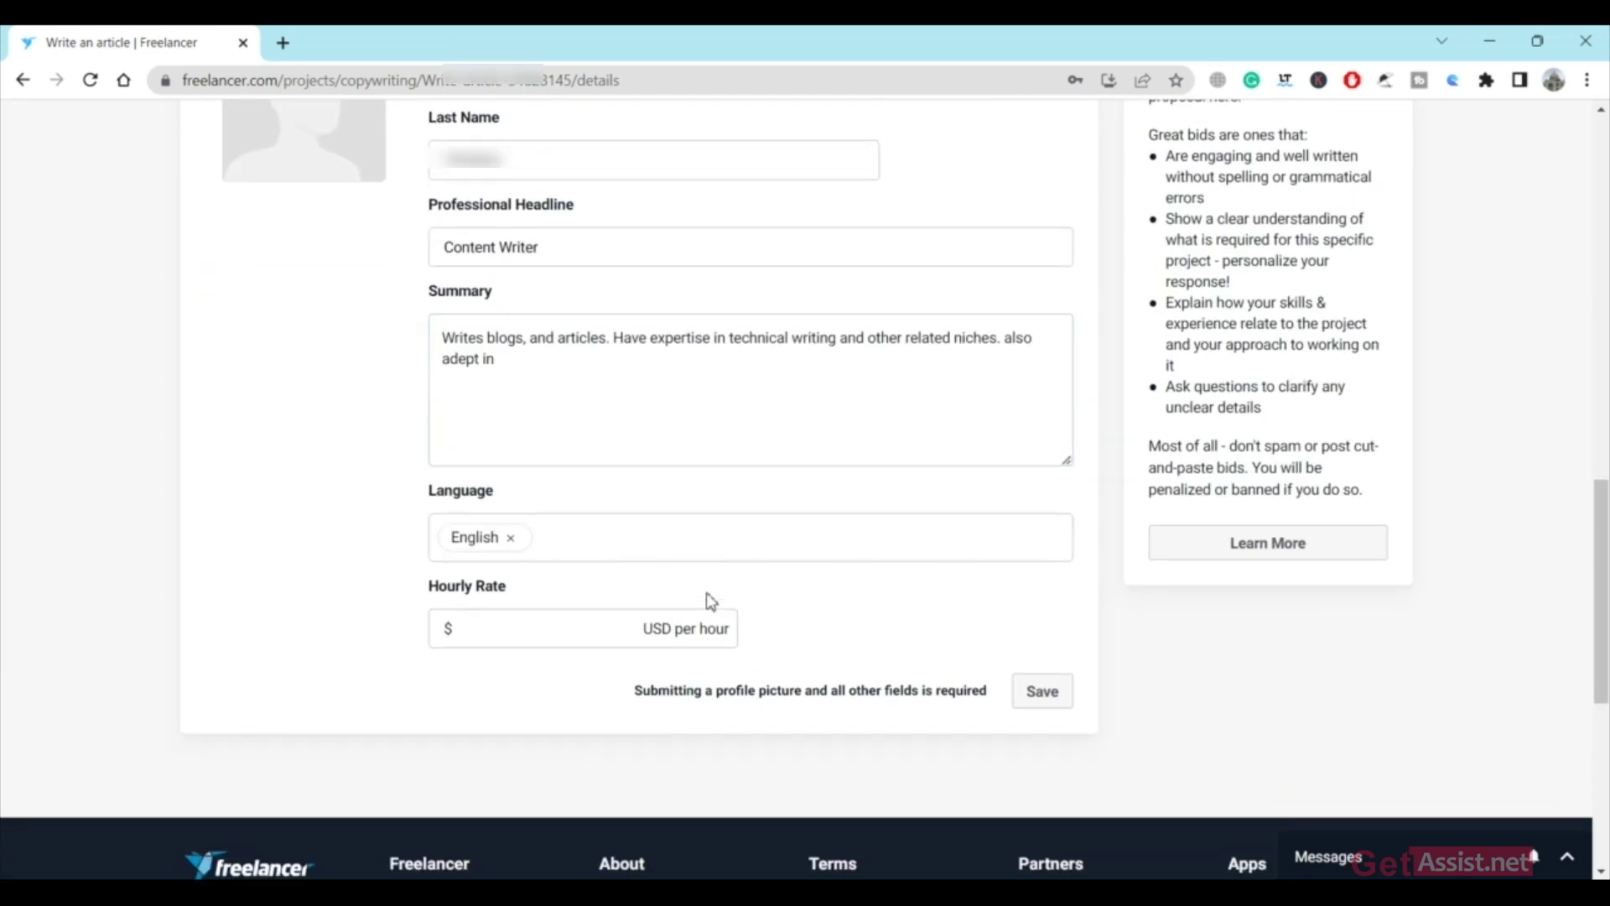
left_click(614, 443)
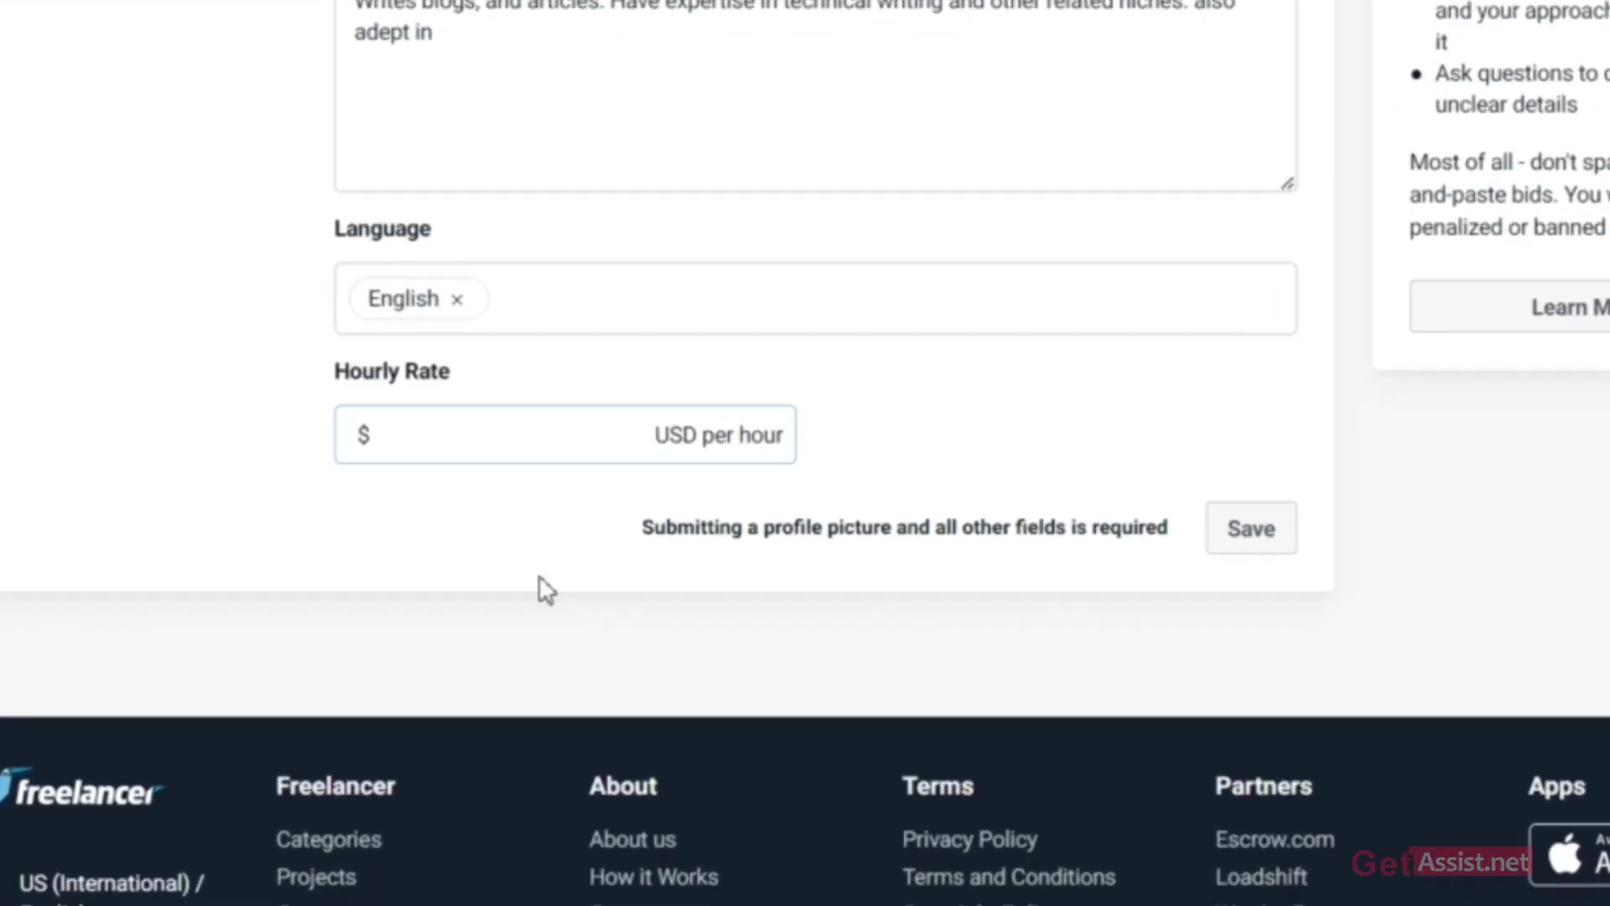
left_click(546, 590)
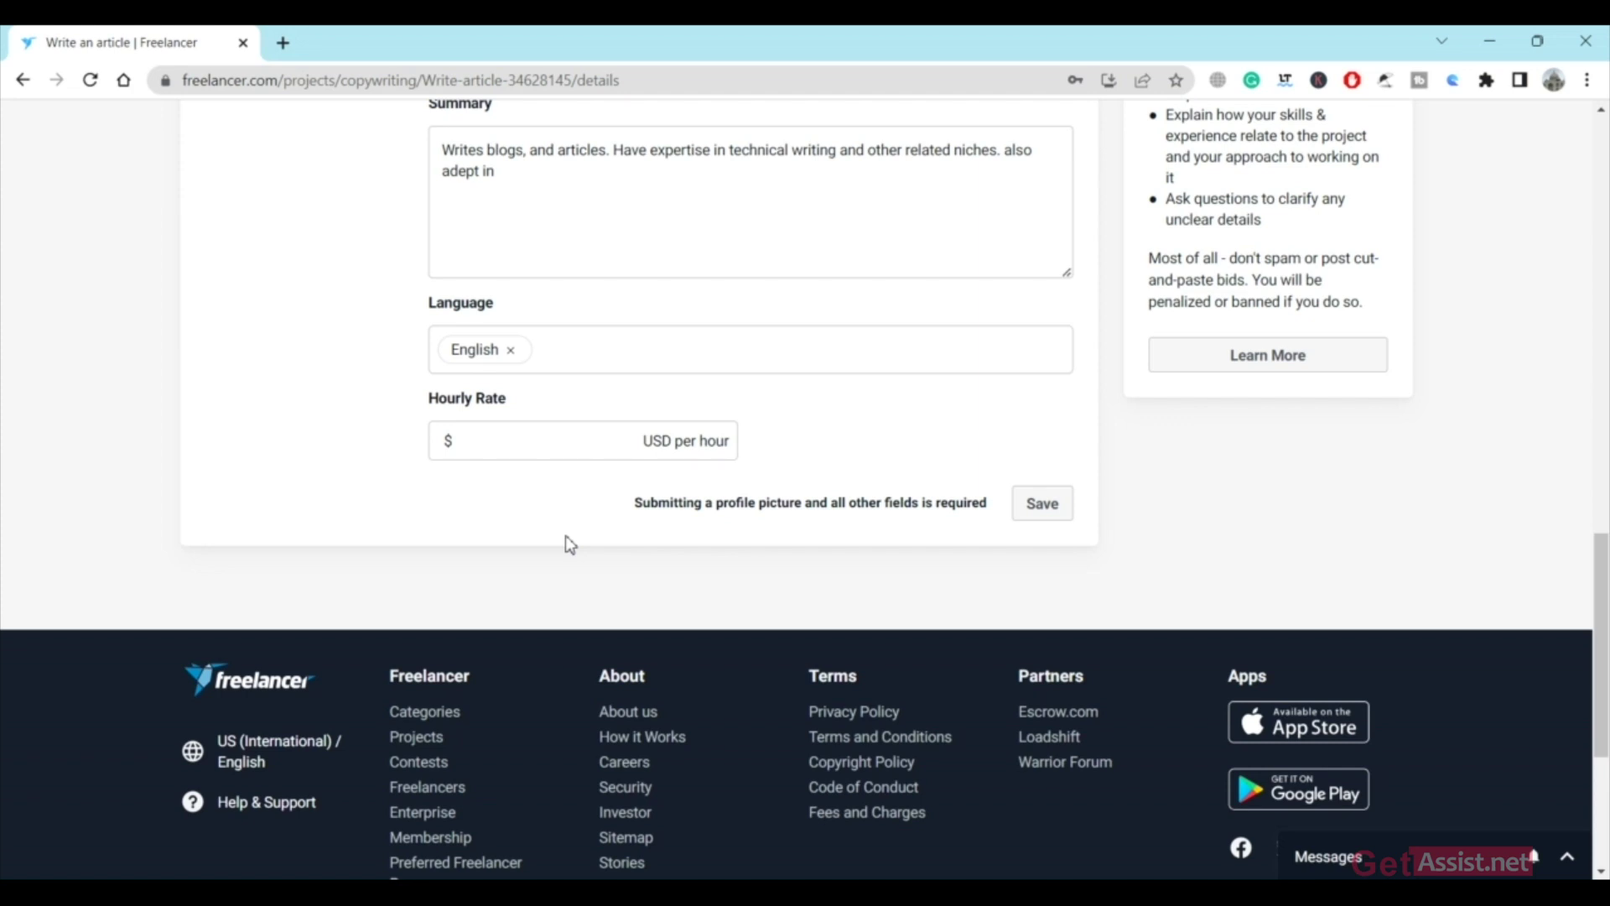
scroll(566, 544, "up", 15)
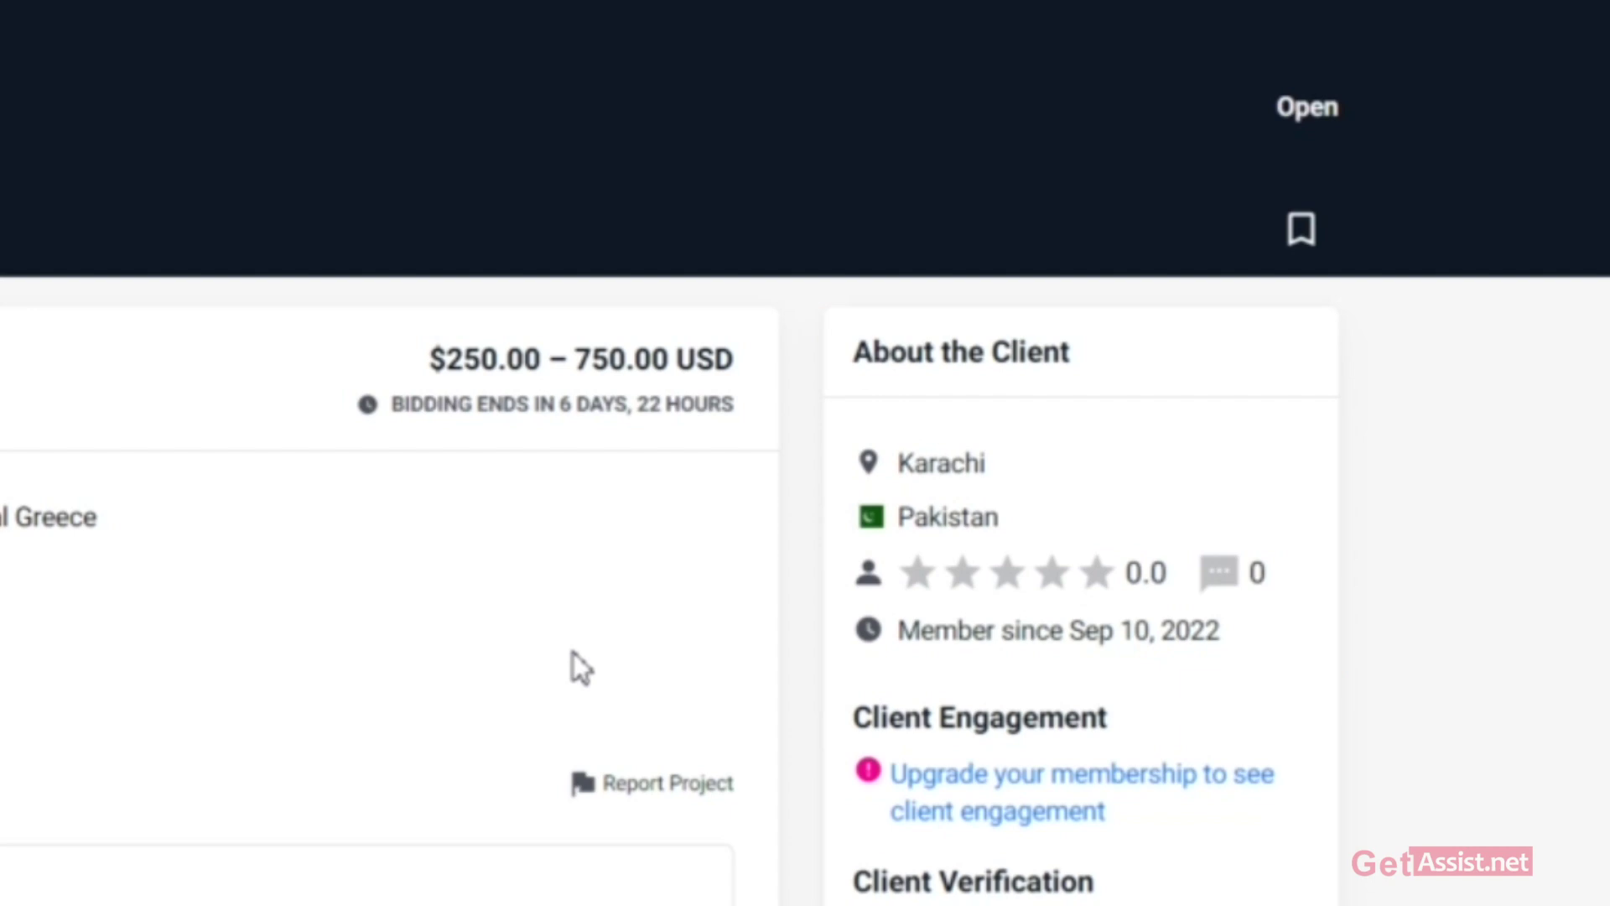
scroll(572, 652, "down", 3)
scroll(575, 658, "down", 1)
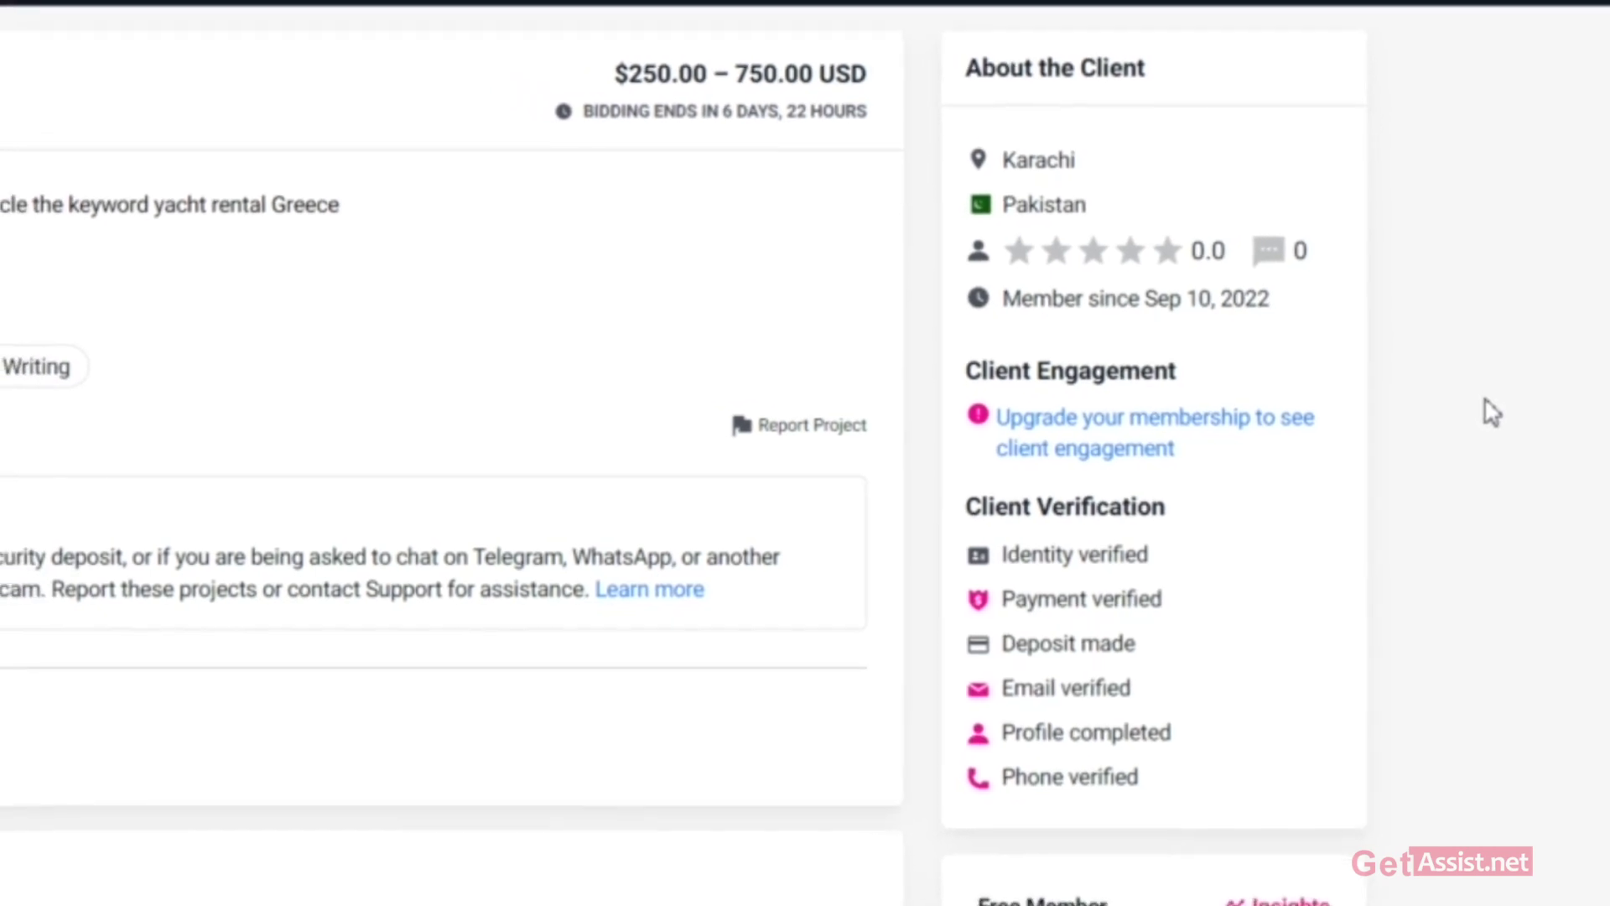
scroll(1484, 403, "down", 3)
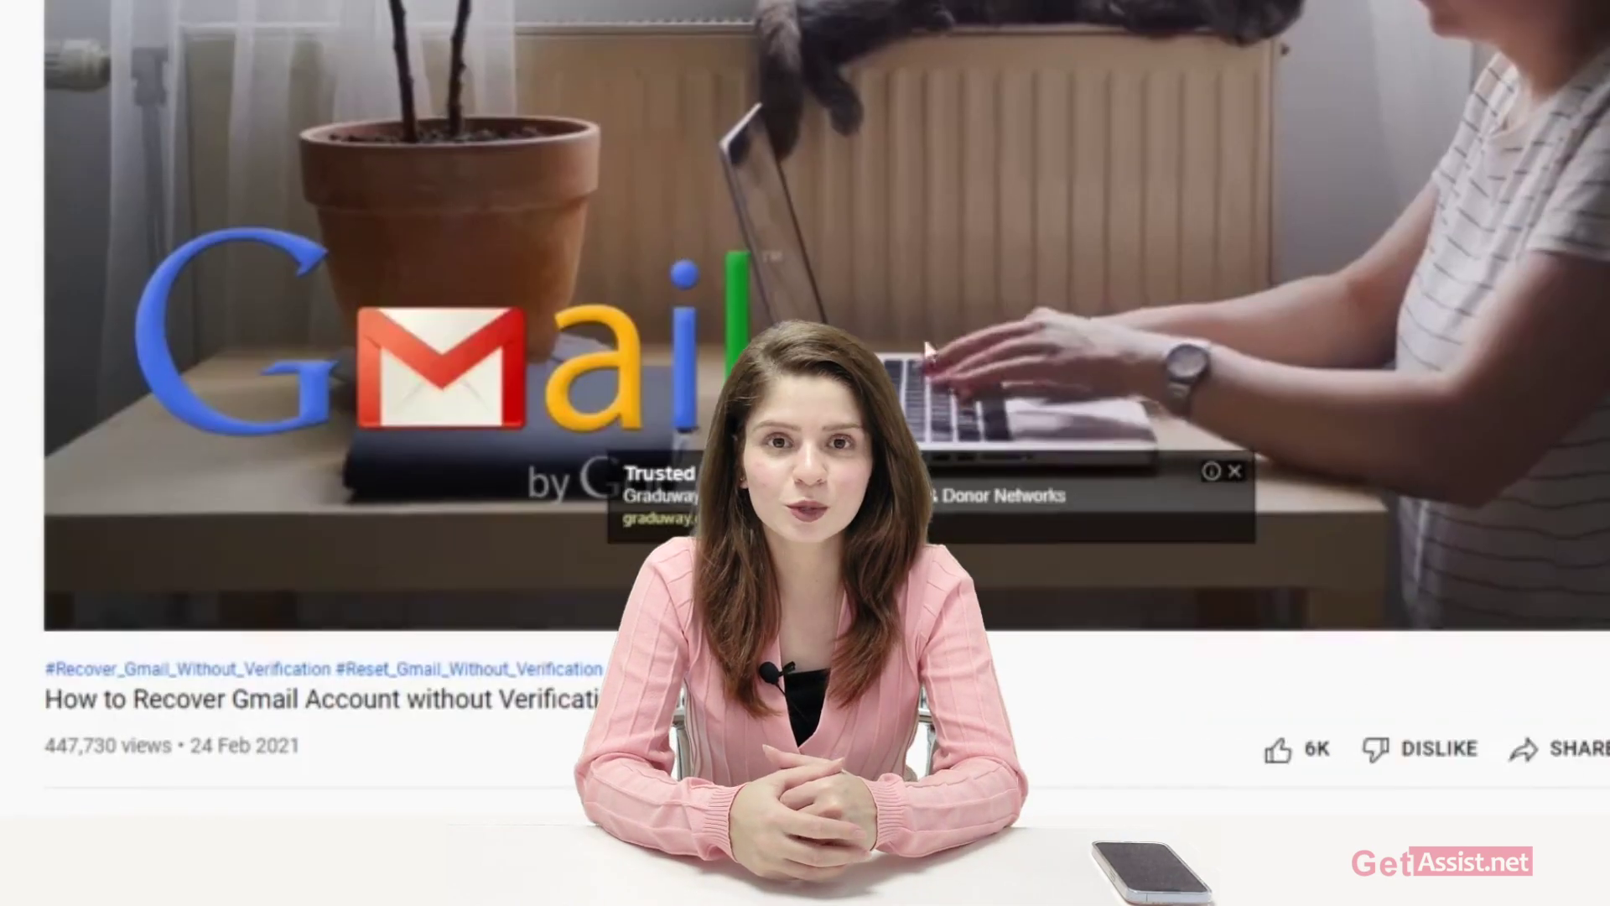
scroll(1060, 366, "down", 15)
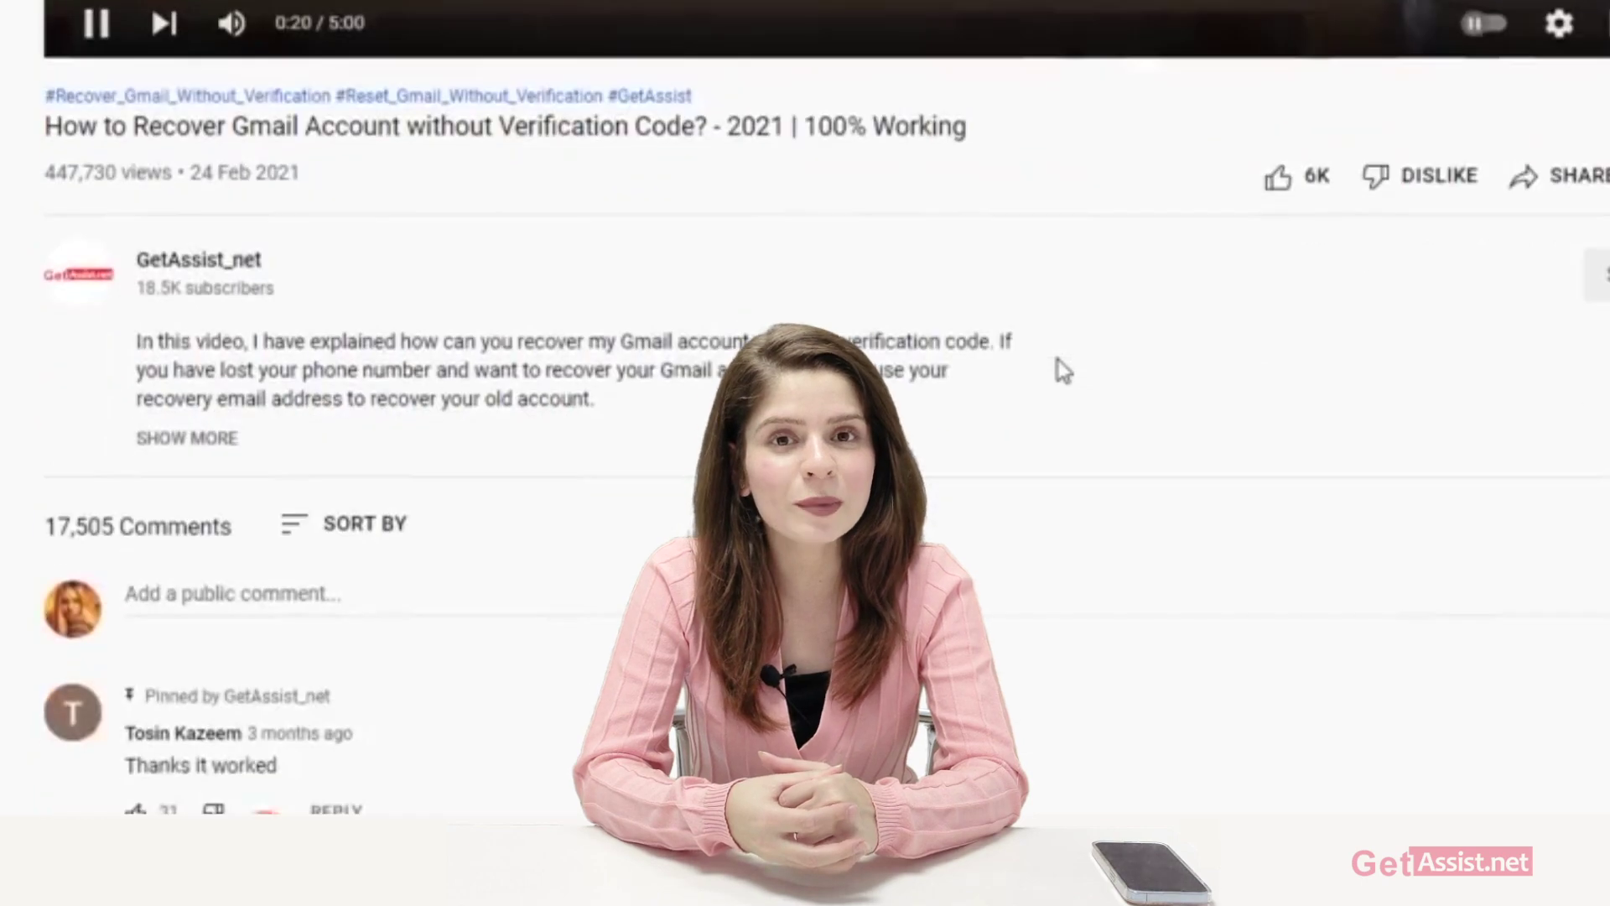